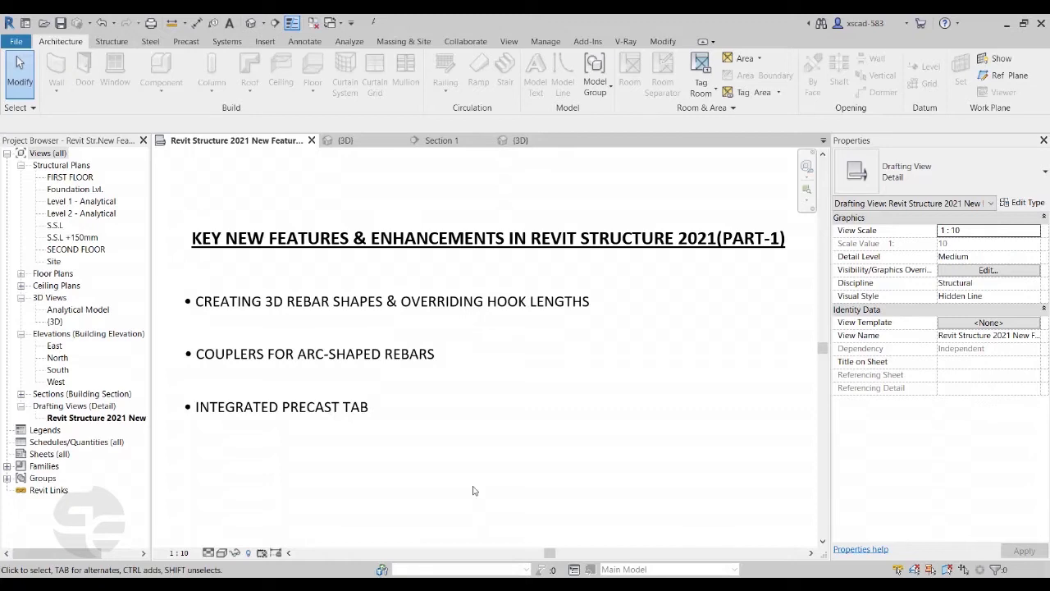
- Open the 3D view and examine the reinforced foundation under the two reinforced walls
click(365, 140)
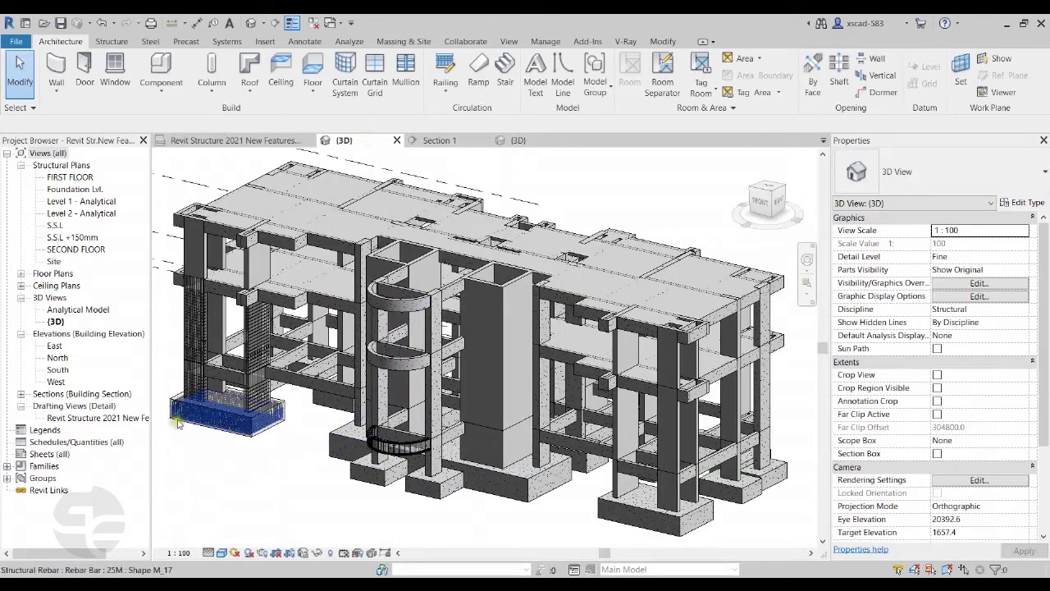
scroll(181, 434, up, 5)
middle_drag(181, 433, 298, 467)
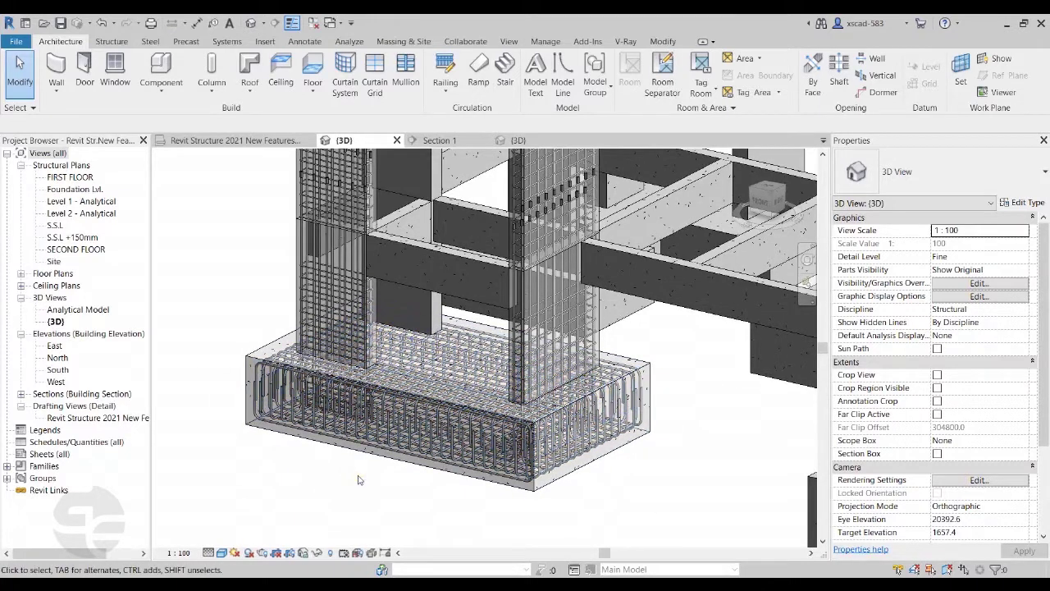
- In the Section 1 view, place a single 13M rebar of shape M_26 in the foundation
click(440, 141)
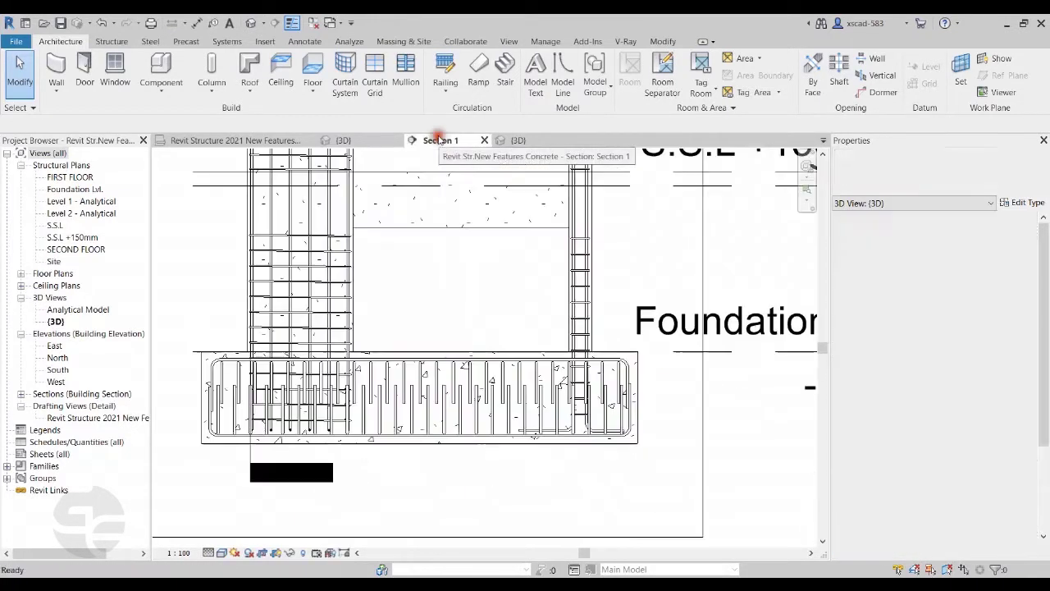
click(410, 346)
click(605, 70)
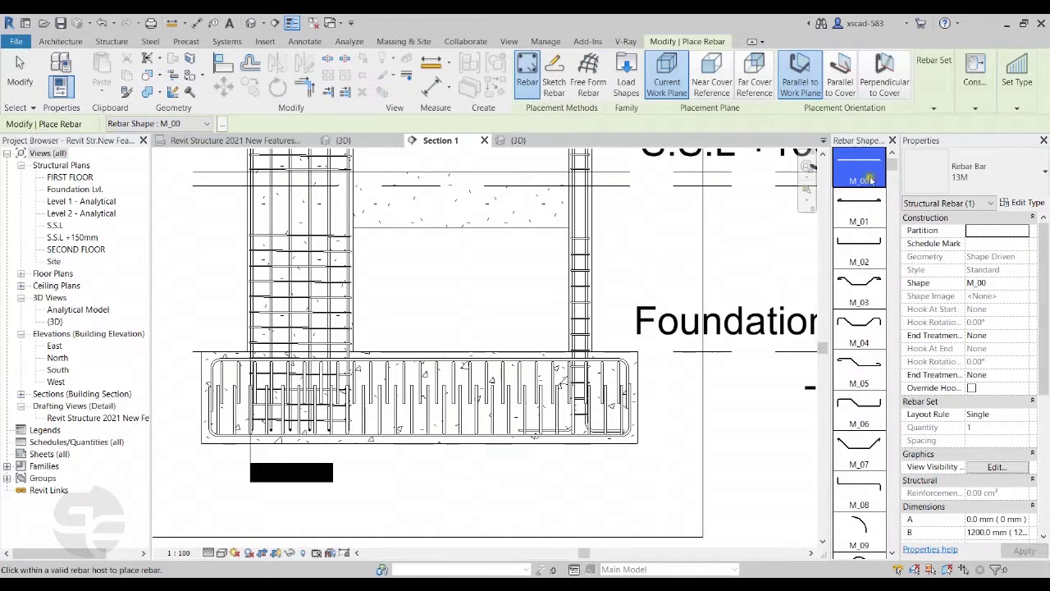
scroll(860, 252, down, 1)
scroll(860, 252, down, 5)
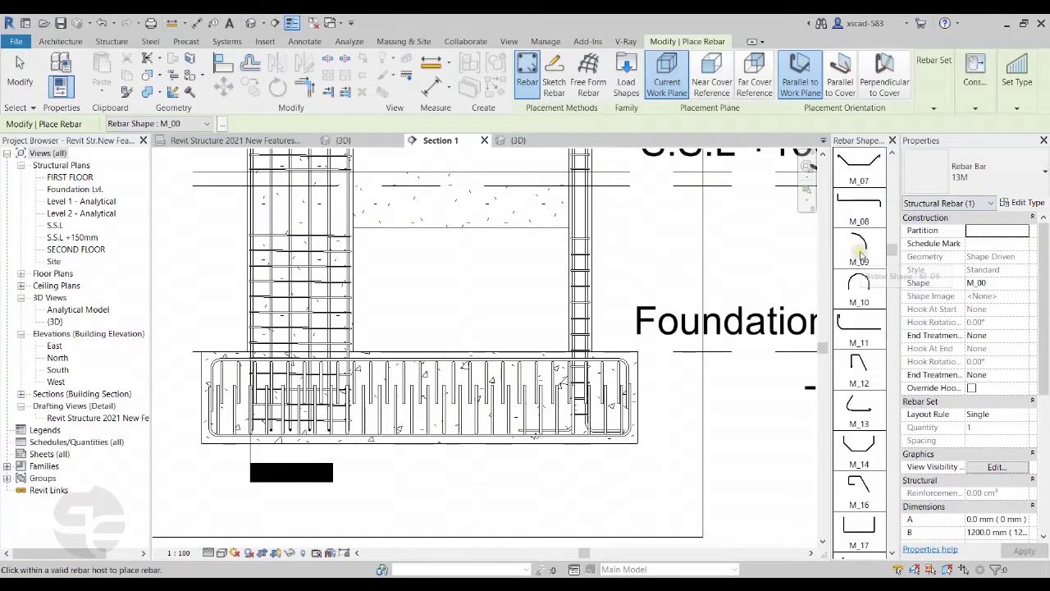
scroll(860, 258, down, 5)
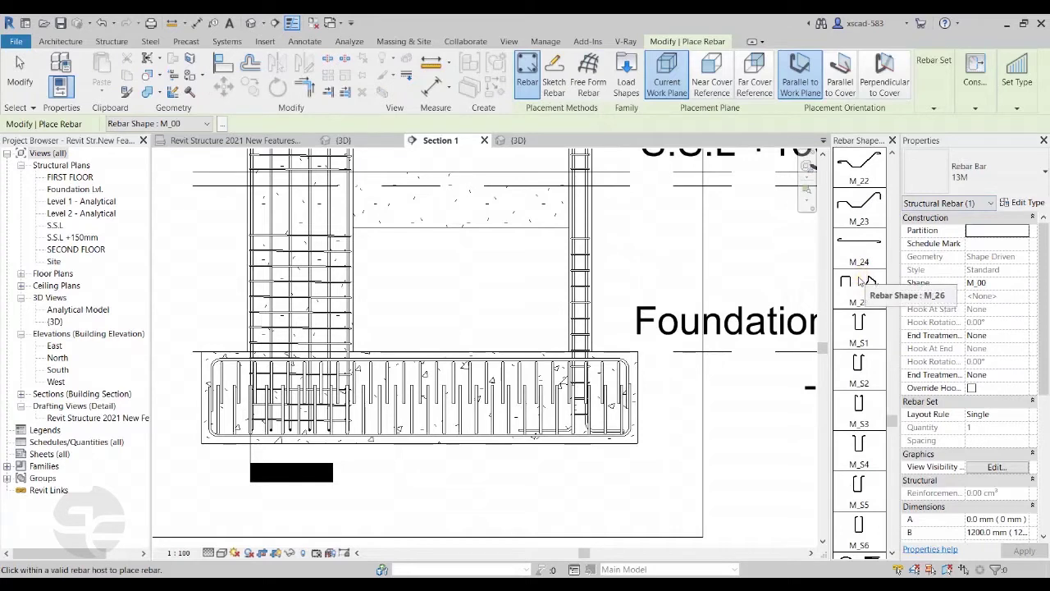
click(860, 281)
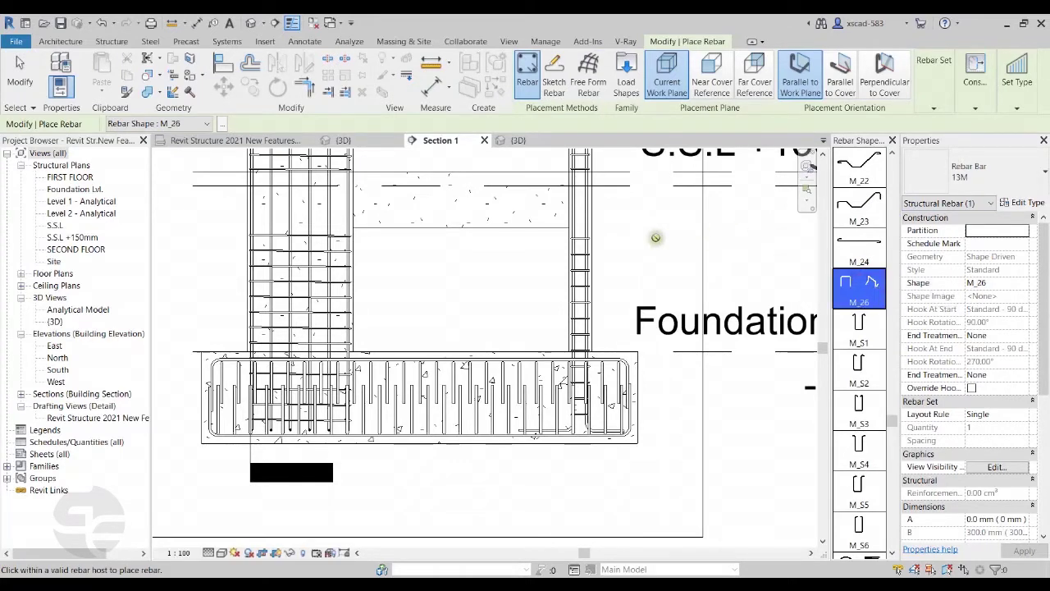
click(406, 366)
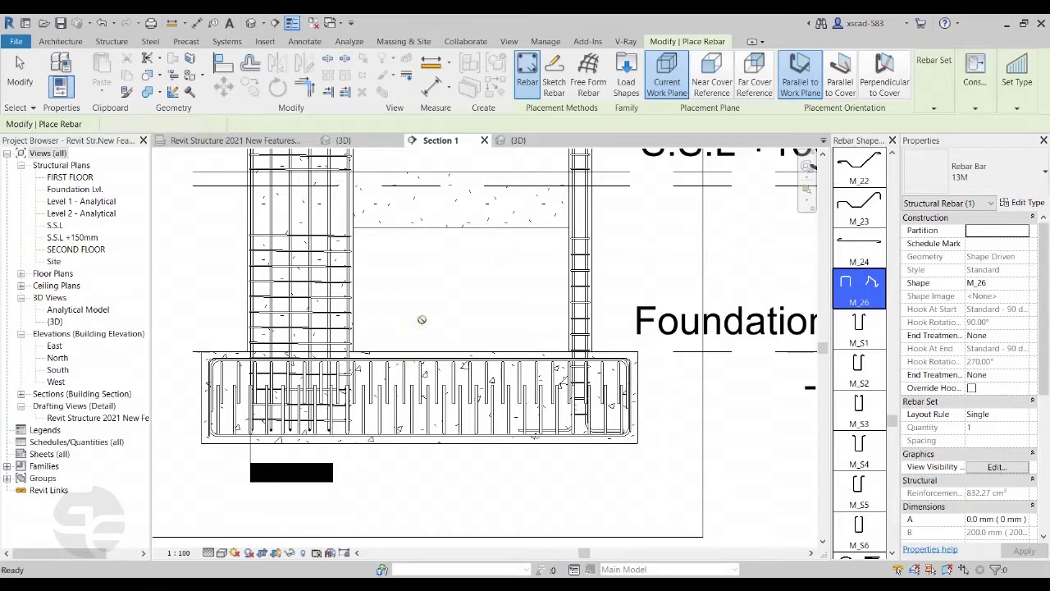
key(Escape)
- Reshape the placed M_26 rebar by narrowing it toward the foundation's middle, lowering its horizontal segment and shortening both legs
scroll(197, 363, up, 2)
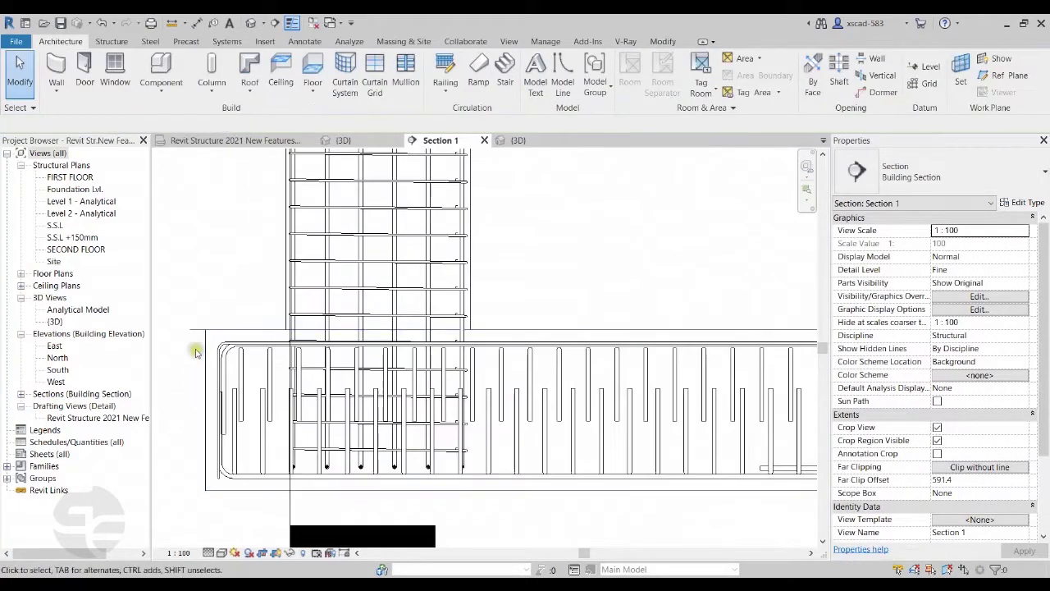
click(222, 353)
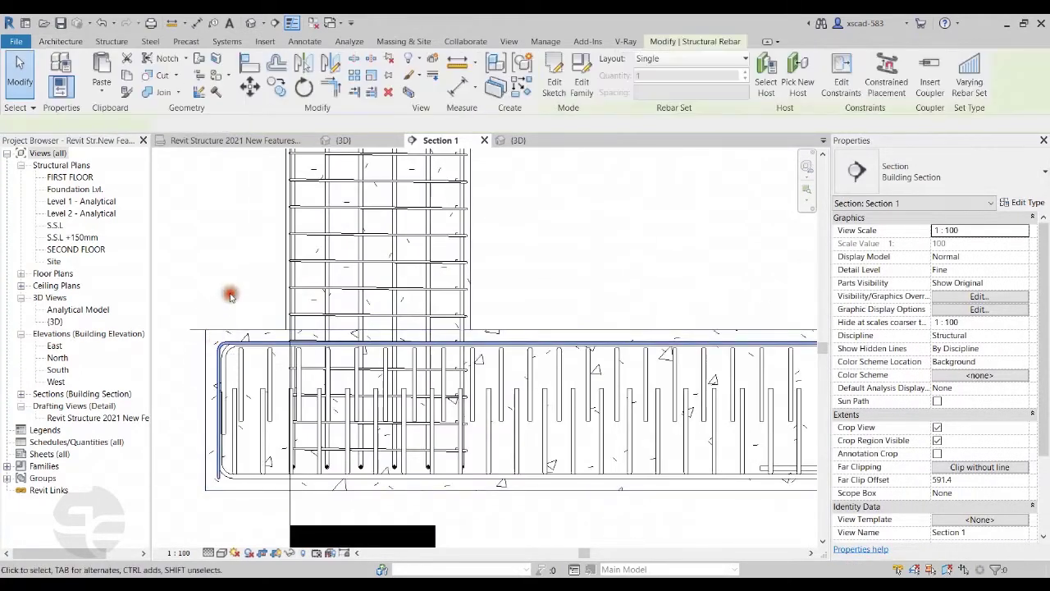
scroll(216, 286, down, 2)
drag(222, 365, 392, 354)
drag(682, 366, 552, 365)
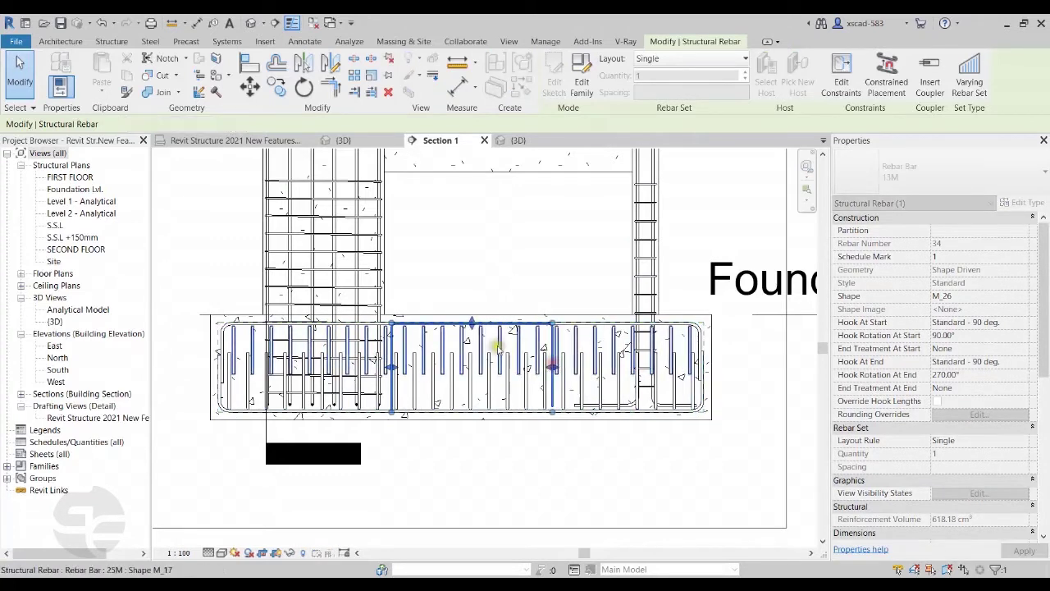
drag(469, 324, 471, 332)
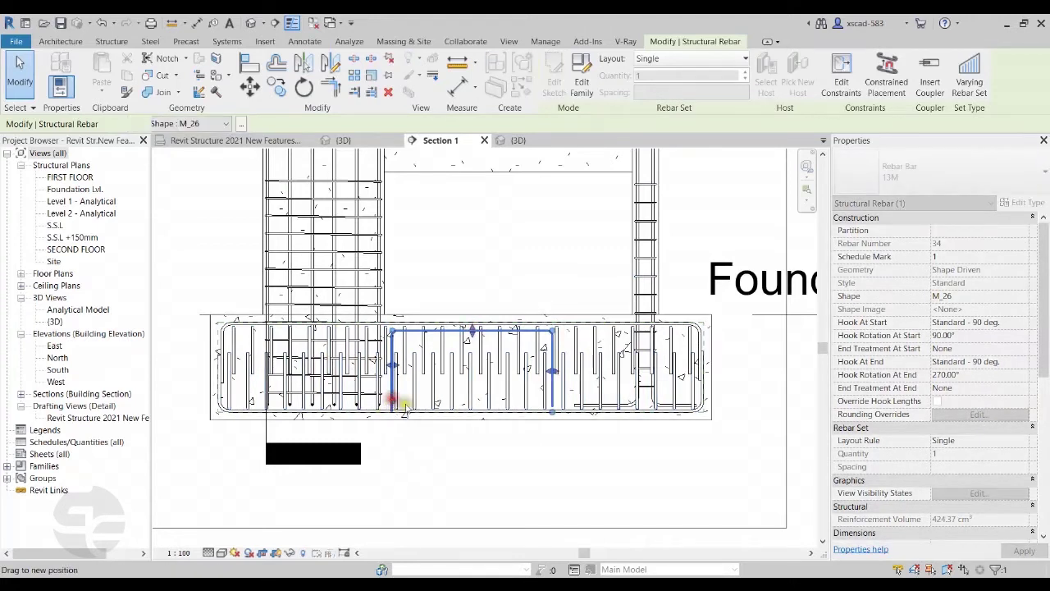
drag(392, 399, 392, 395)
drag(555, 398, 554, 400)
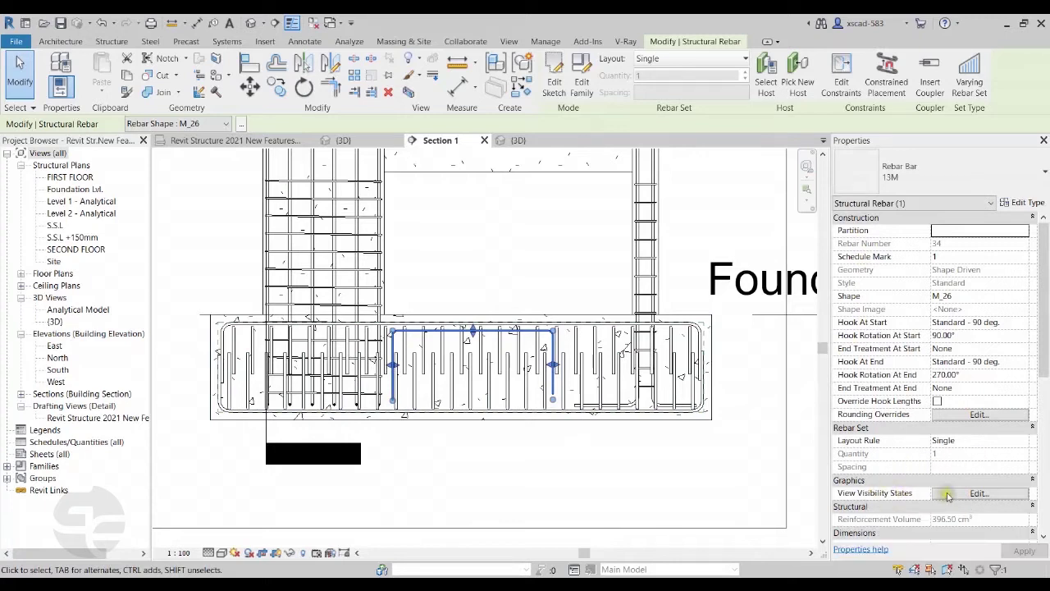
- Show the M_26 rebar as solid in the {3D} view and unobscured in the Foundation Lvl. structural plan
click(948, 494)
click(637, 251)
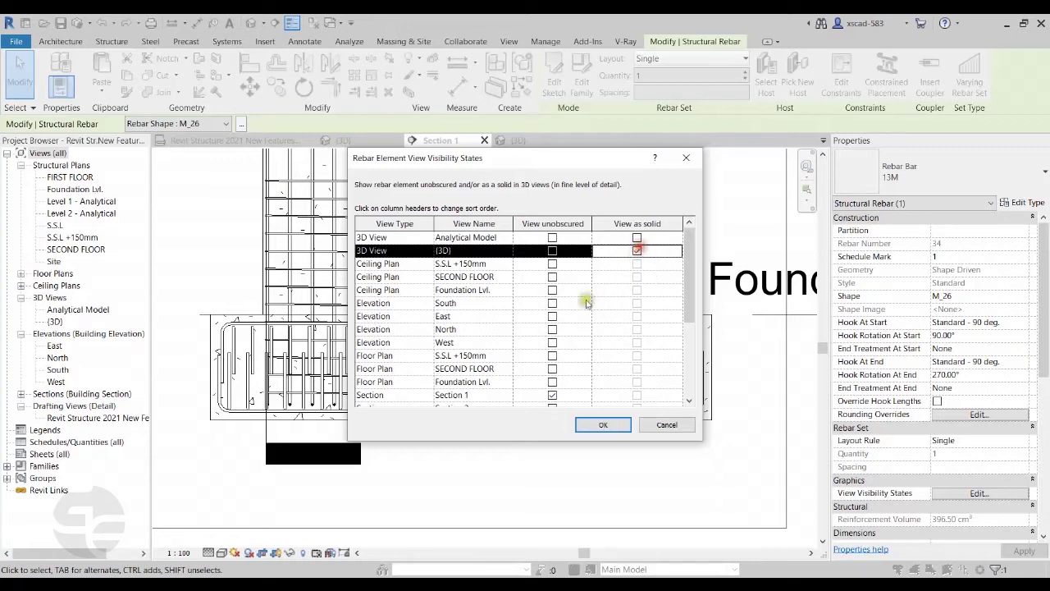
scroll(587, 306, down, 3)
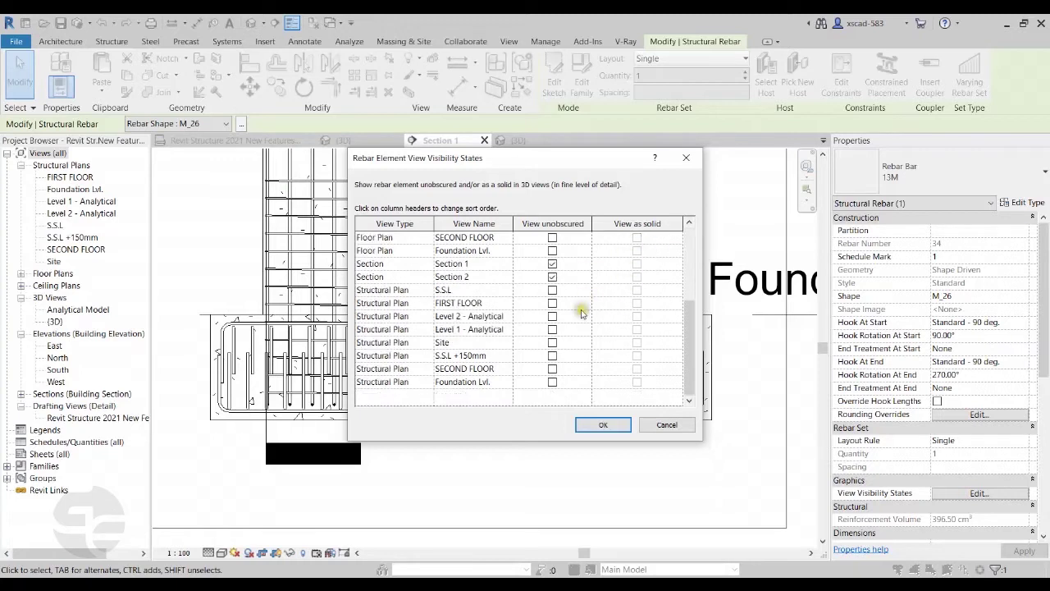
click(553, 382)
click(603, 424)
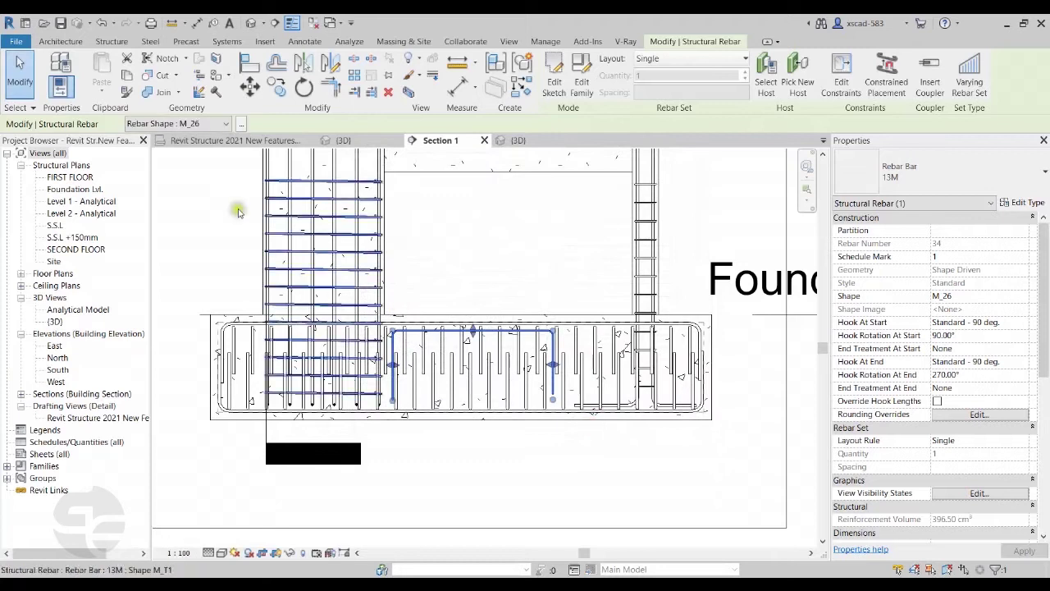
- In the Foundation Lvl. structural plan, nudge the M_26 rebar from footing CF3's lower edge up into the footing beside W15
double_click(80, 189)
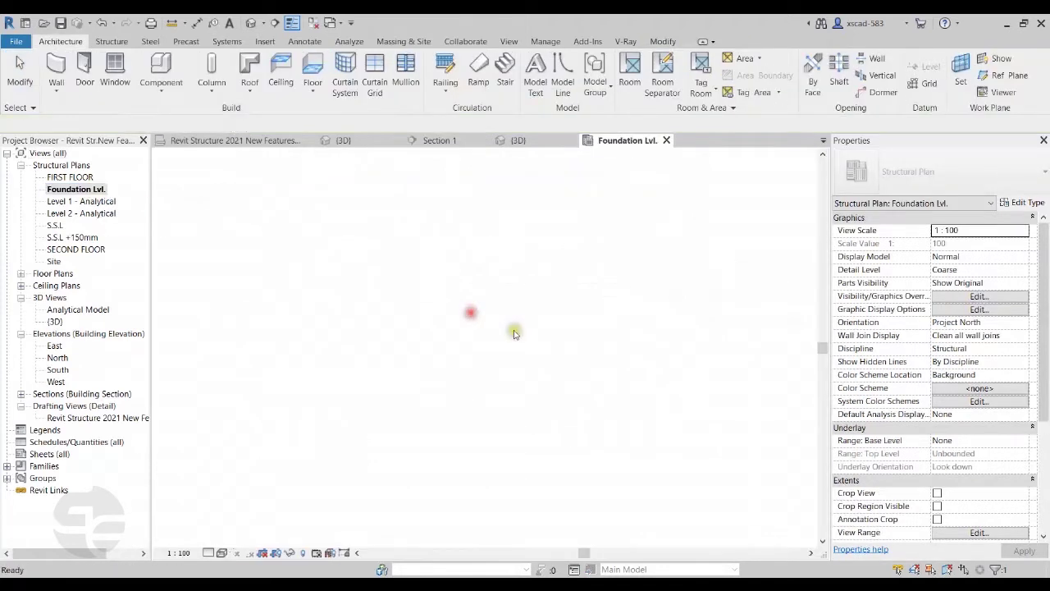
scroll(448, 344, up, 6)
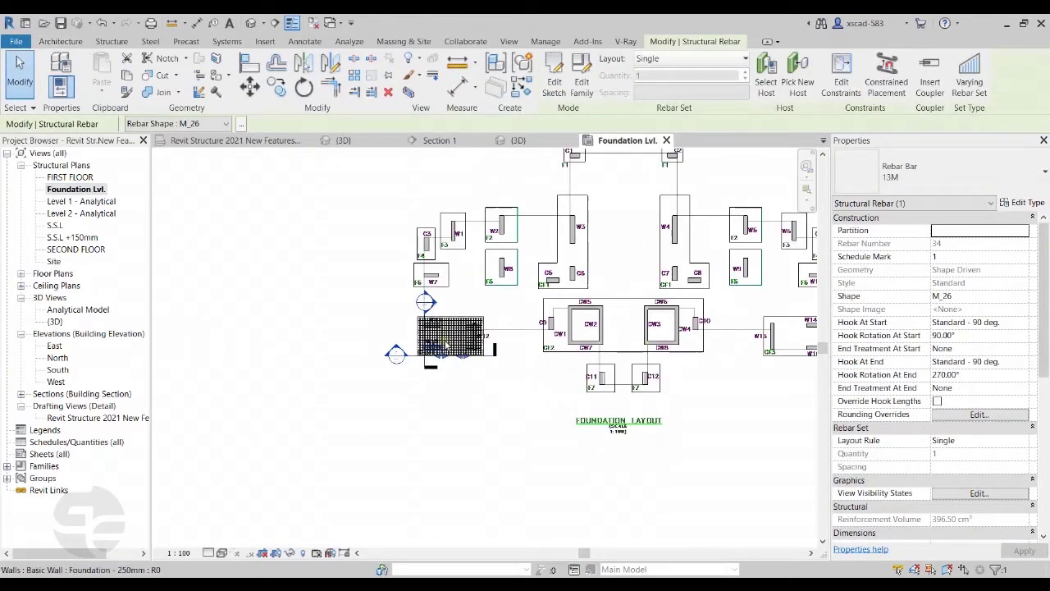
scroll(448, 363, up, 5)
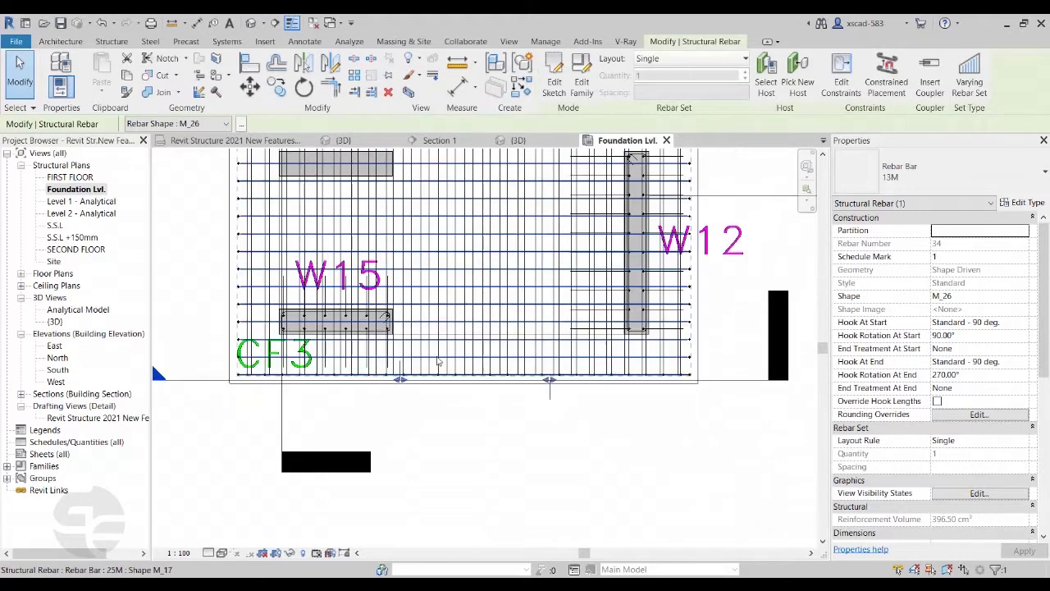
scroll(436, 364, up, 3)
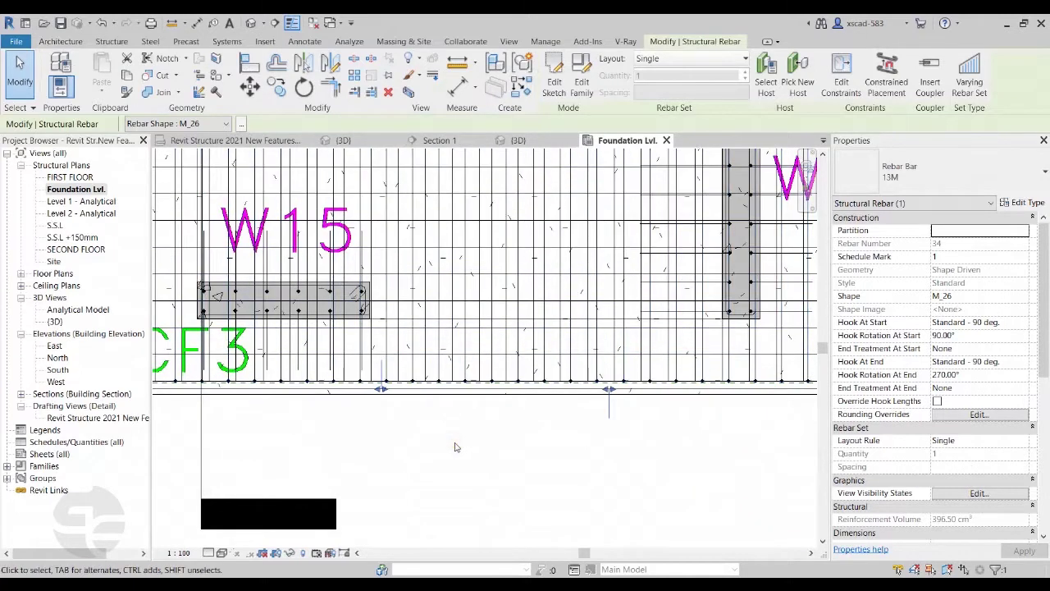
scroll(456, 447, down, 2)
key(Up)
key(Up)
key(Up)
key(Up)
key(Up)
key(Up)
key(Up)
key(Up)
key(Up)
key(Up)
key(Up)
key(Up)
key(Up)
key(Up)
key(Up)
key(Up)
key(Up)
key(Up)
- Copy the M_26 rebar with the Multiple option to two more spots in the footing, between W11 and W15 and beside W11
scroll(463, 488, down, 4)
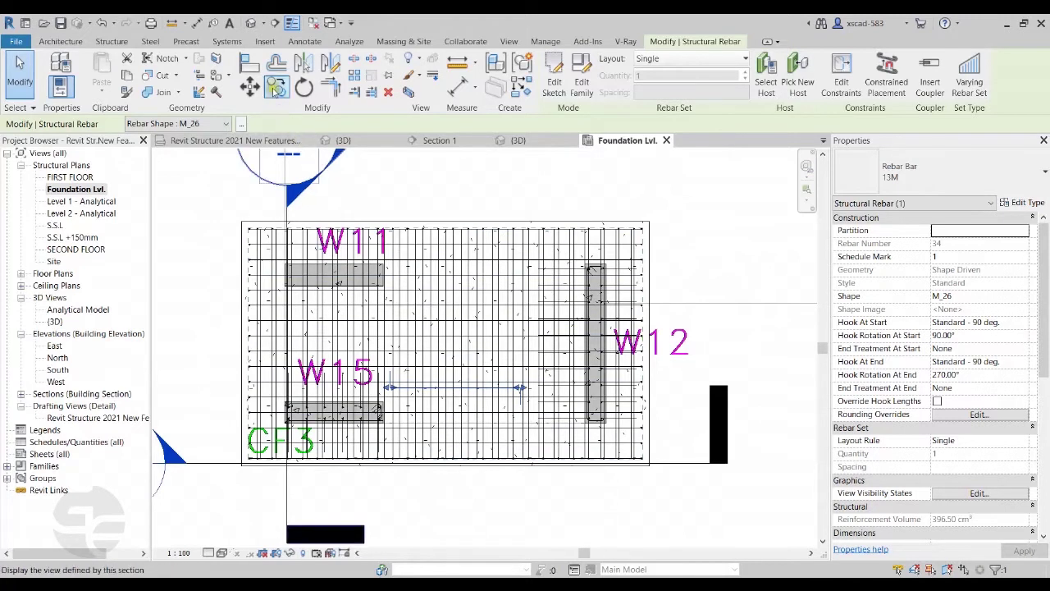
click(277, 86)
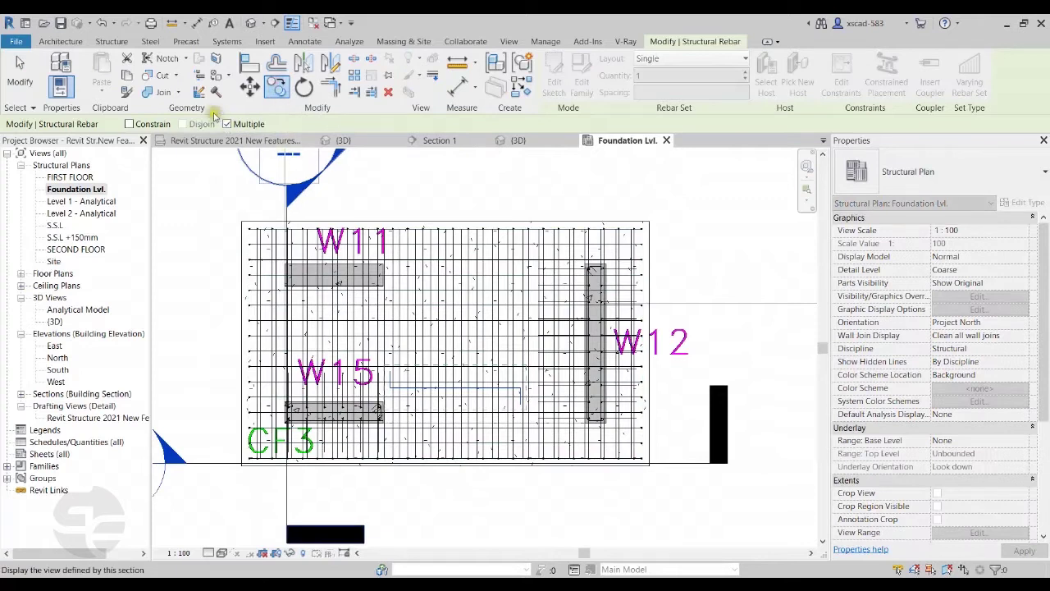
click(228, 124)
scroll(392, 431, up, 3)
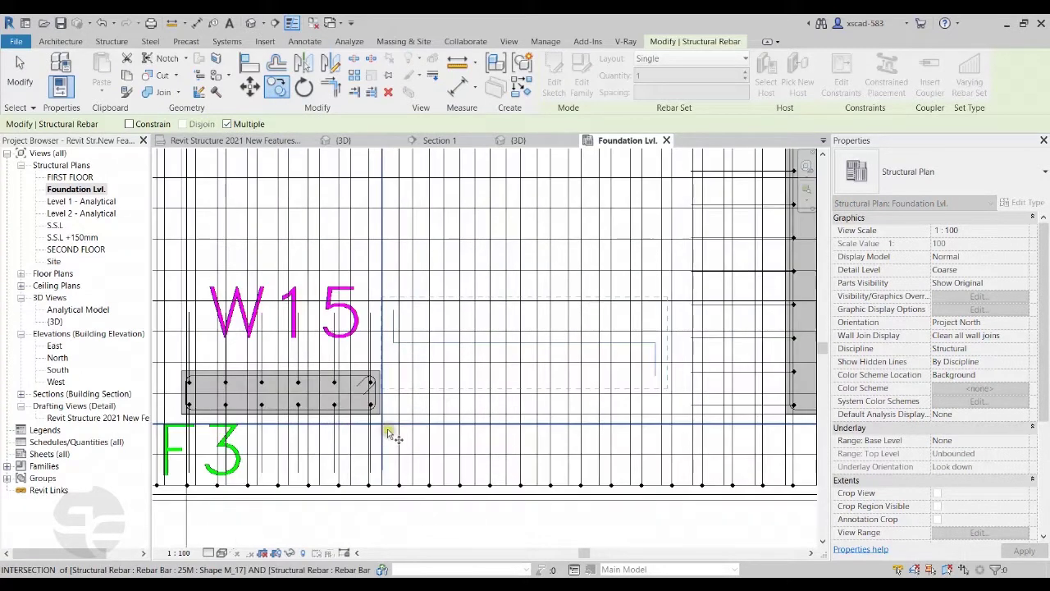
scroll(423, 299, down, 3)
click(307, 312)
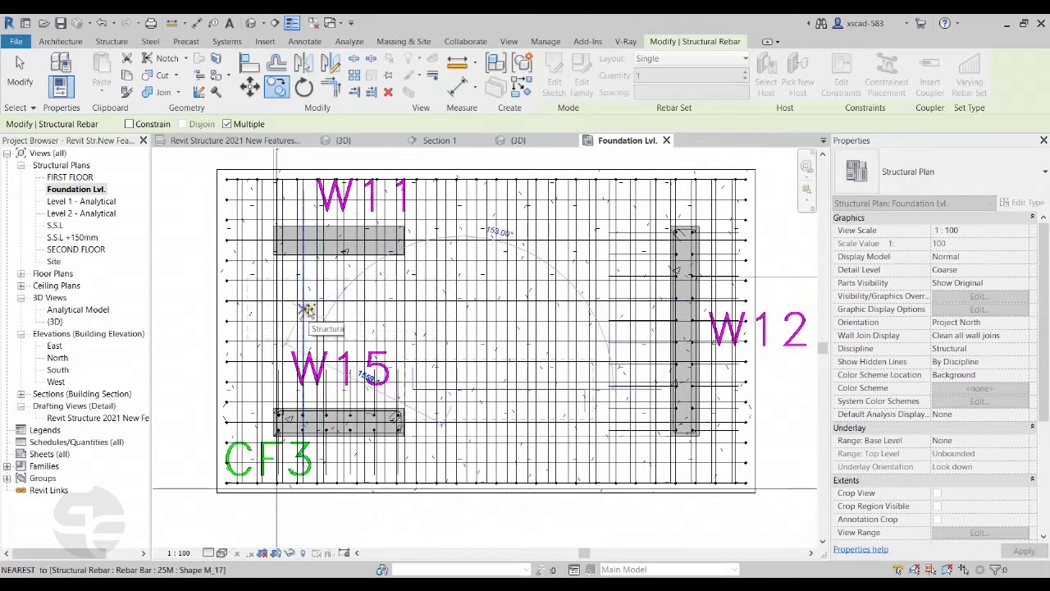
click(342, 308)
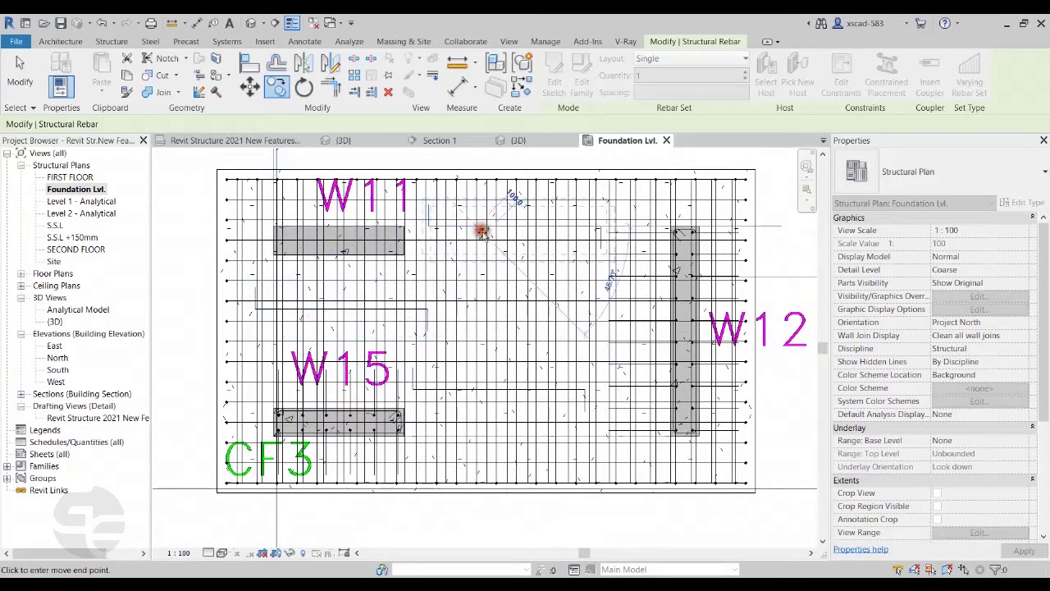
key(Escape)
key(Escape)
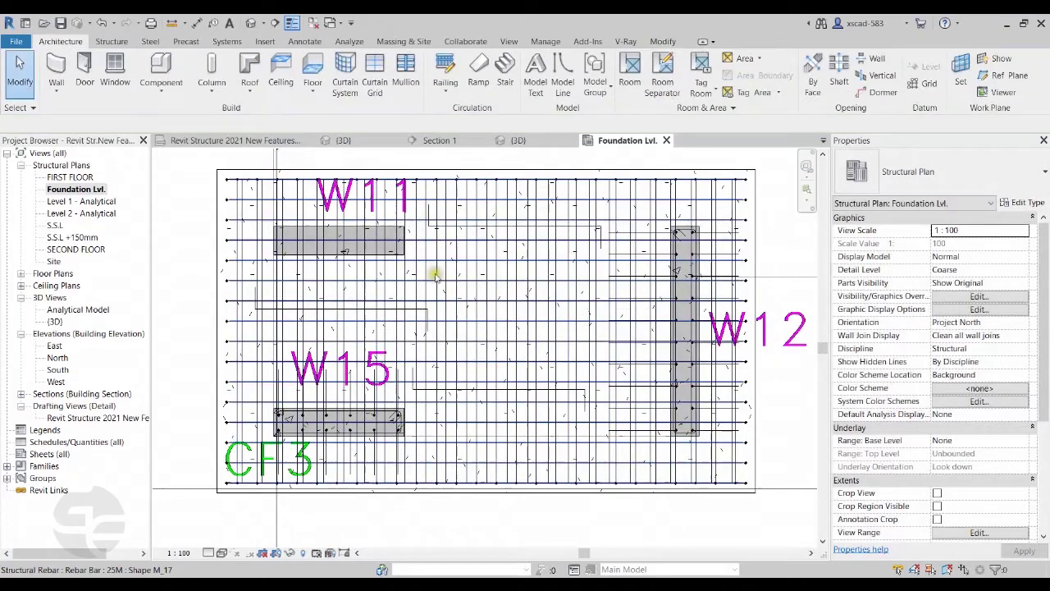
- Set the two copied M_26 rebars to view as solid in the {3D} view
scroll(405, 320, up, 4)
click(385, 337)
middle_drag(533, 199, 505, 245)
ctrl+click(506, 242)
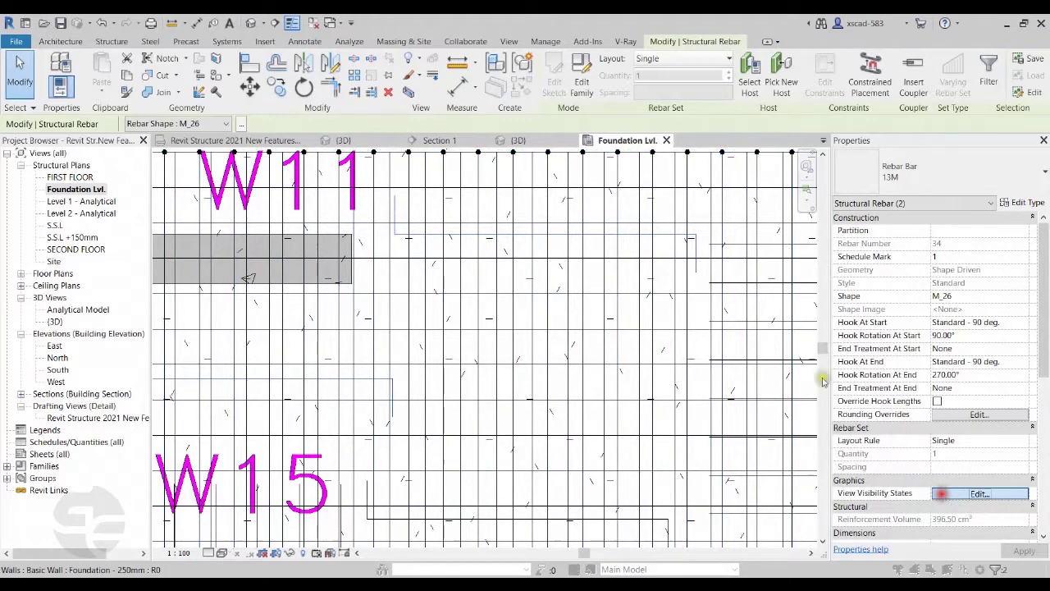
click(949, 493)
click(637, 250)
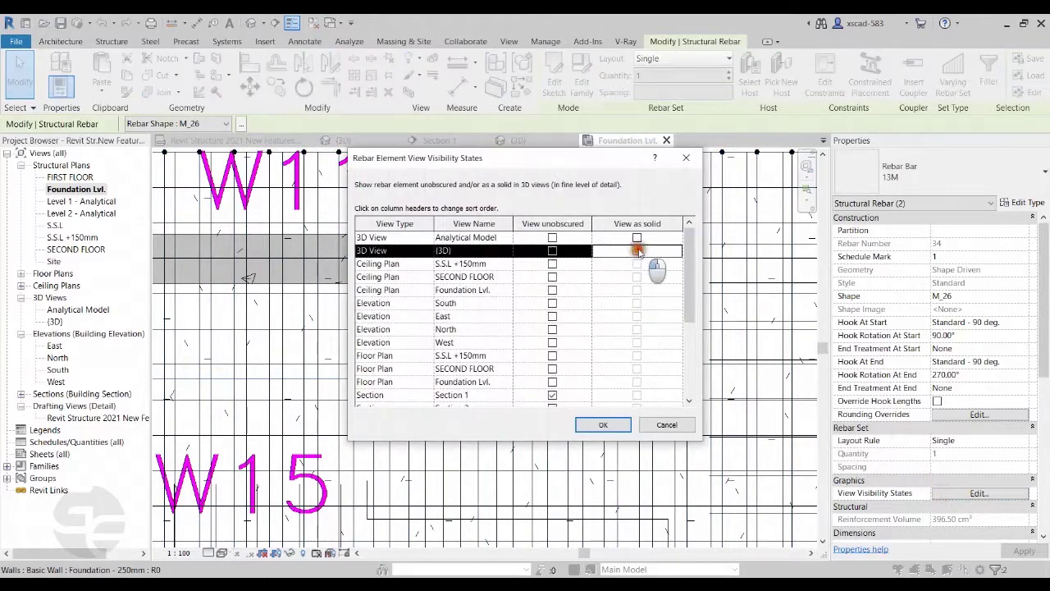
click(603, 425)
- In the 3D view, isolate the reinforced foundation with a section box around it
scroll(460, 345, down, 4)
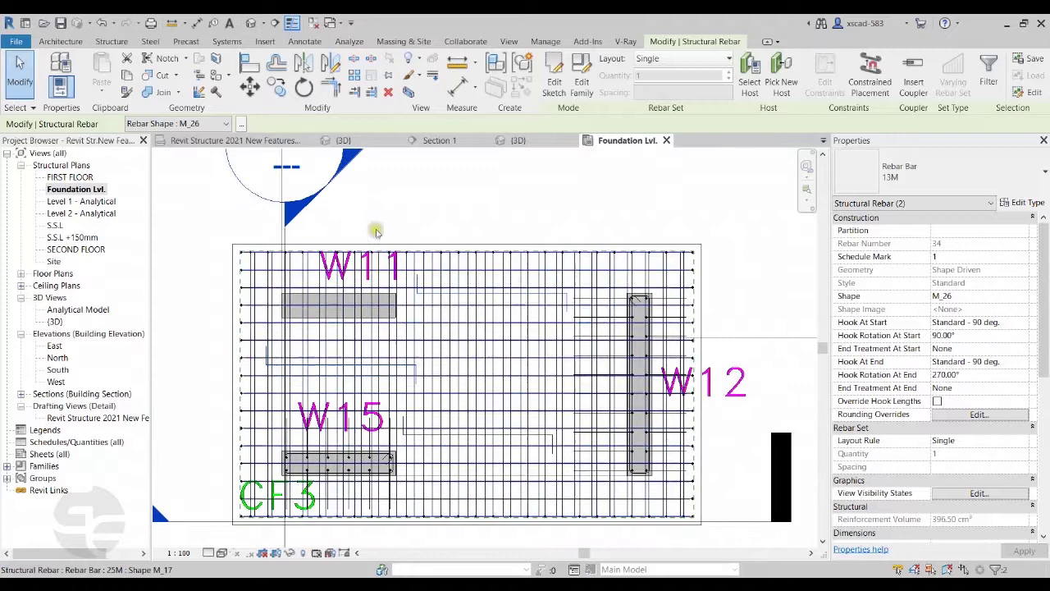
click(348, 140)
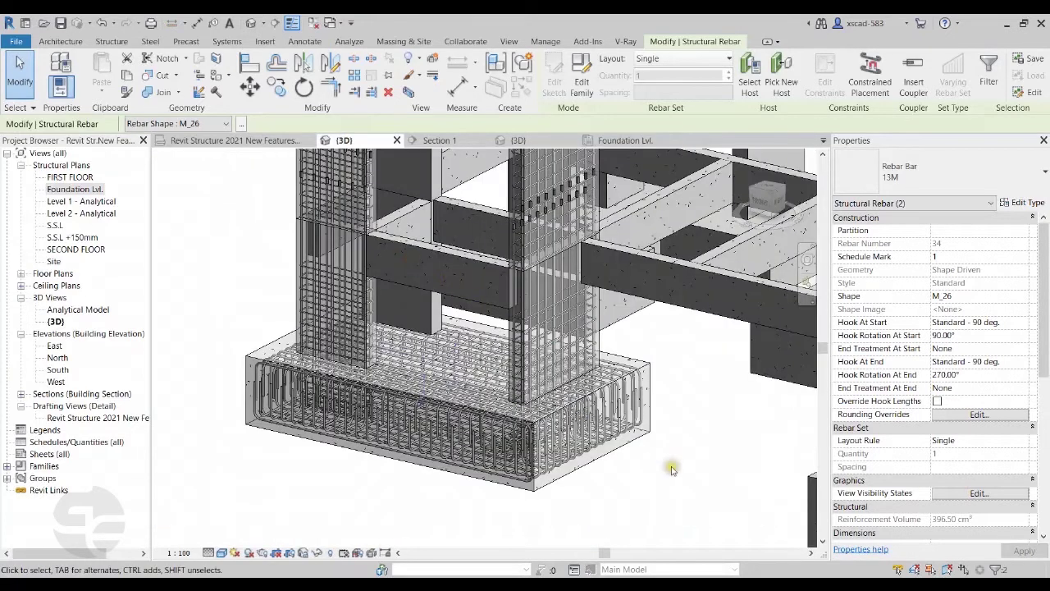
scroll(671, 467, up, 3)
click(617, 406)
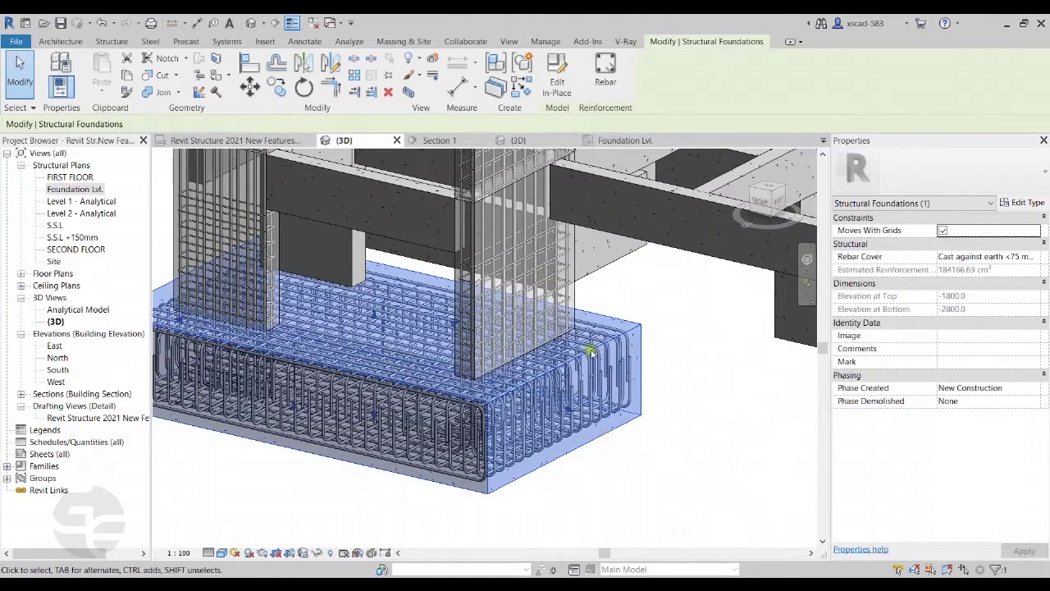
click(411, 92)
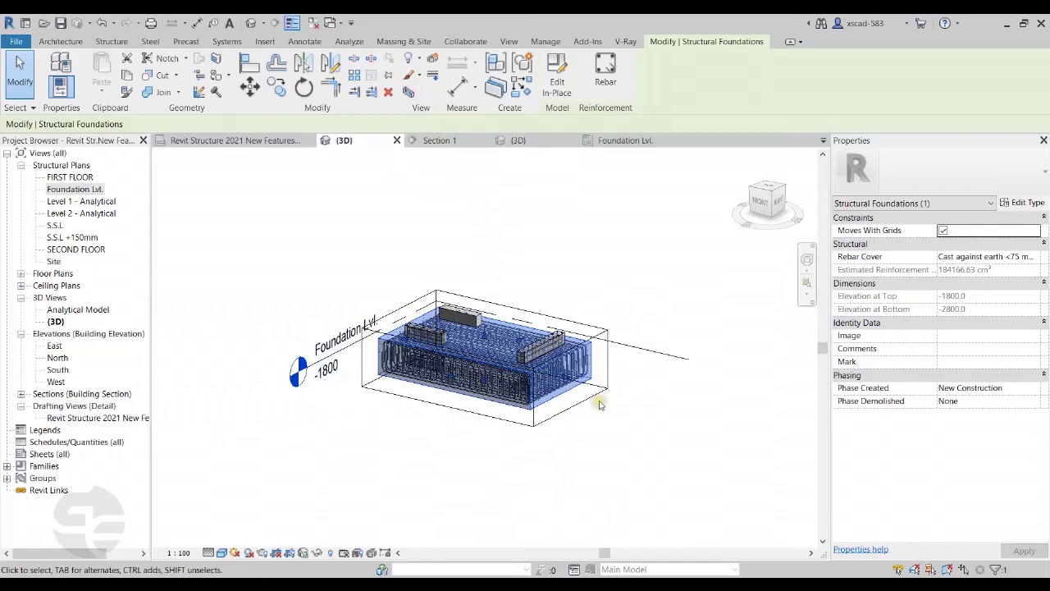
- Examine the M_26 rebars inside the isolated foundation from several angles and up close
scroll(598, 409, up, 6)
shift+middle_drag(480, 361, 462, 458)
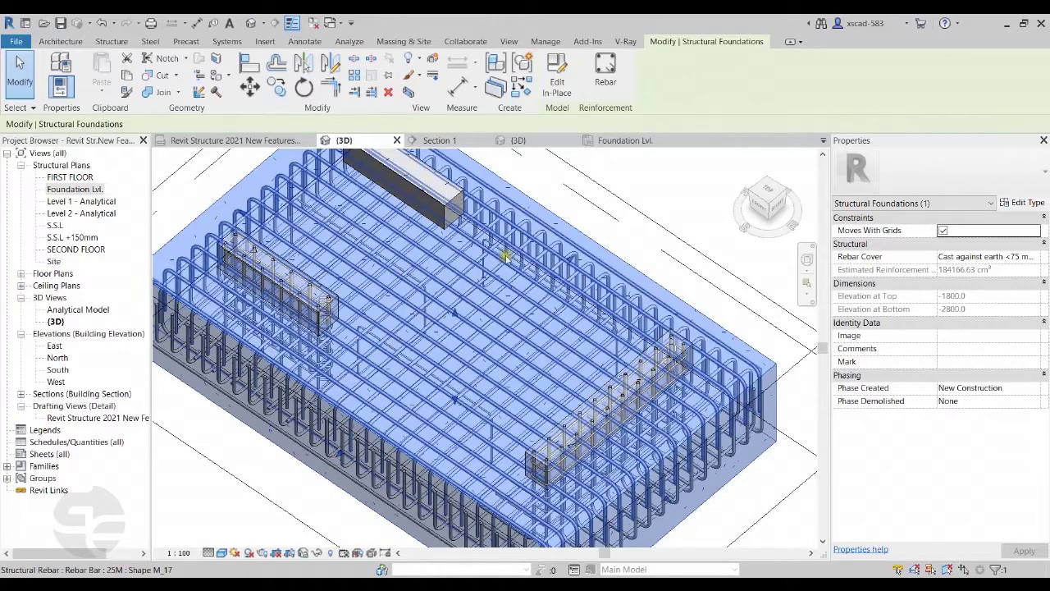
scroll(402, 386, down, 4)
shift+middle_drag(399, 348, 492, 271)
click(599, 213)
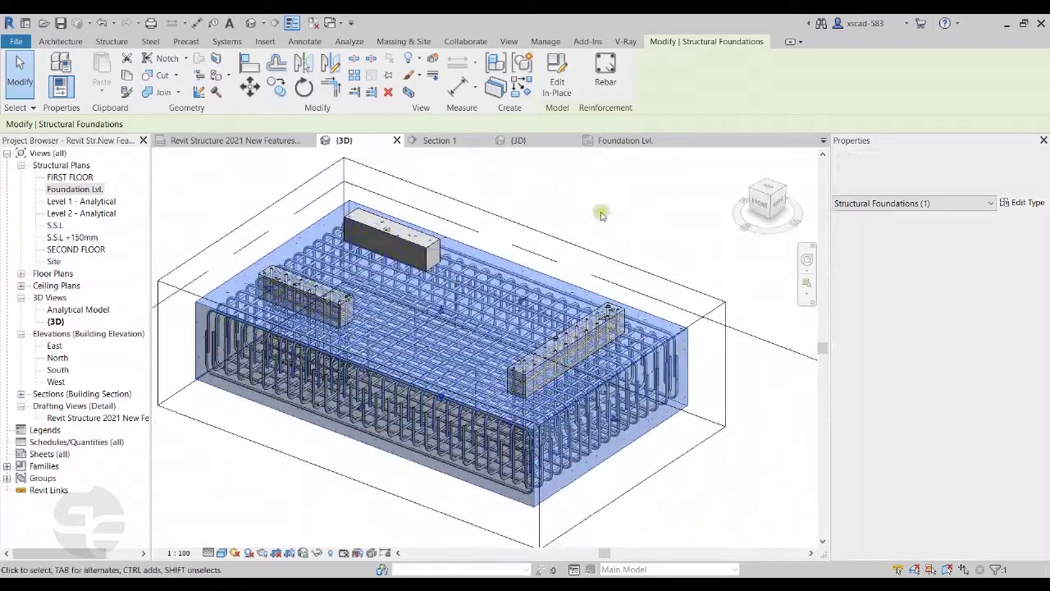
scroll(425, 314, up, 10)
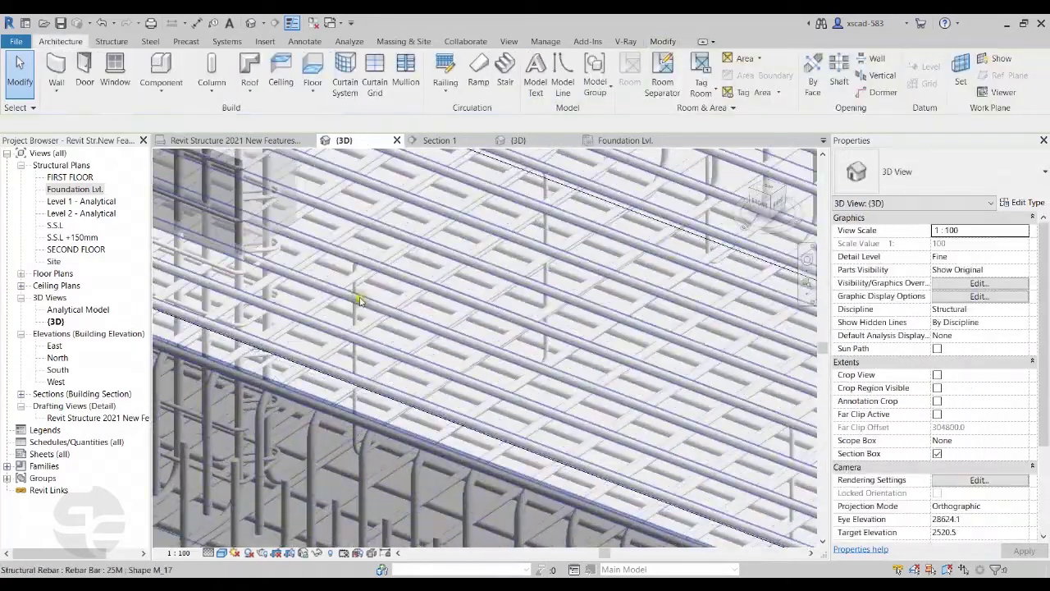
- Override the M_26 rebar's graphics in this view by element, with a solid fill foreground surface pattern in red
click(356, 296)
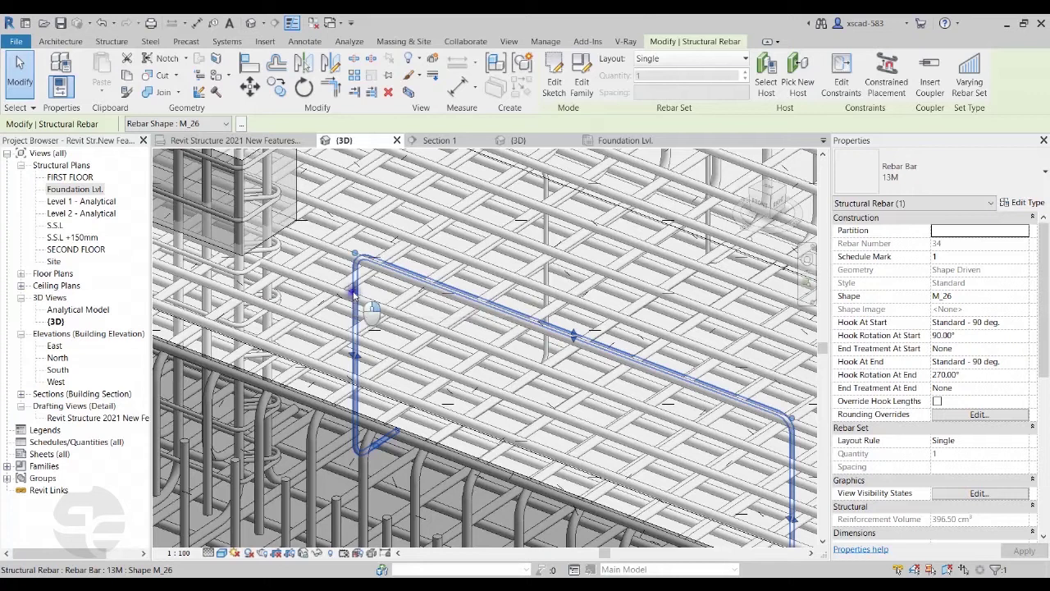
right_click(355, 297)
mouse_move(478, 326)
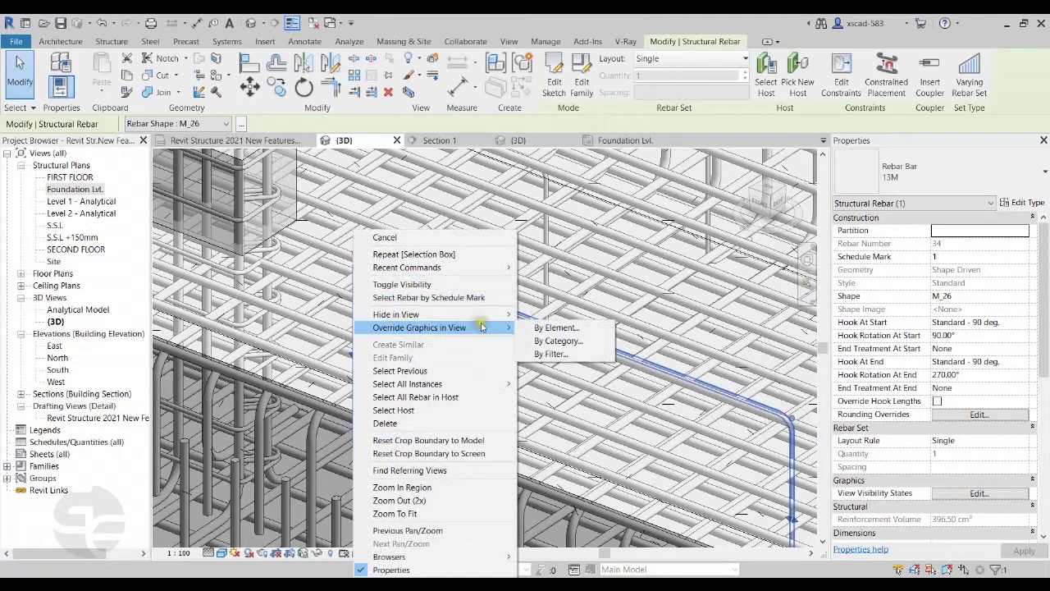
click(557, 327)
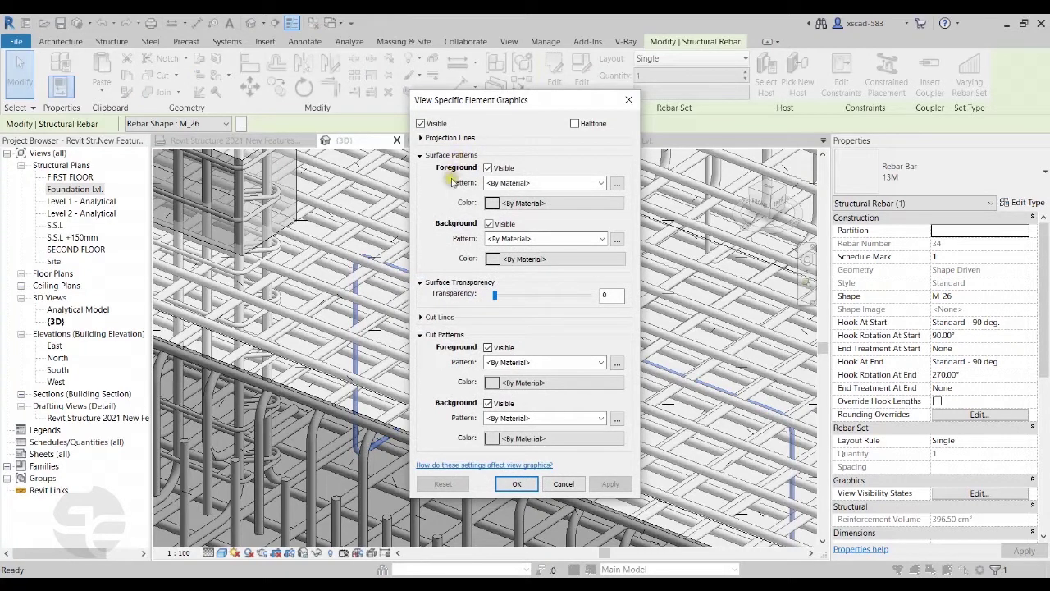
click(599, 183)
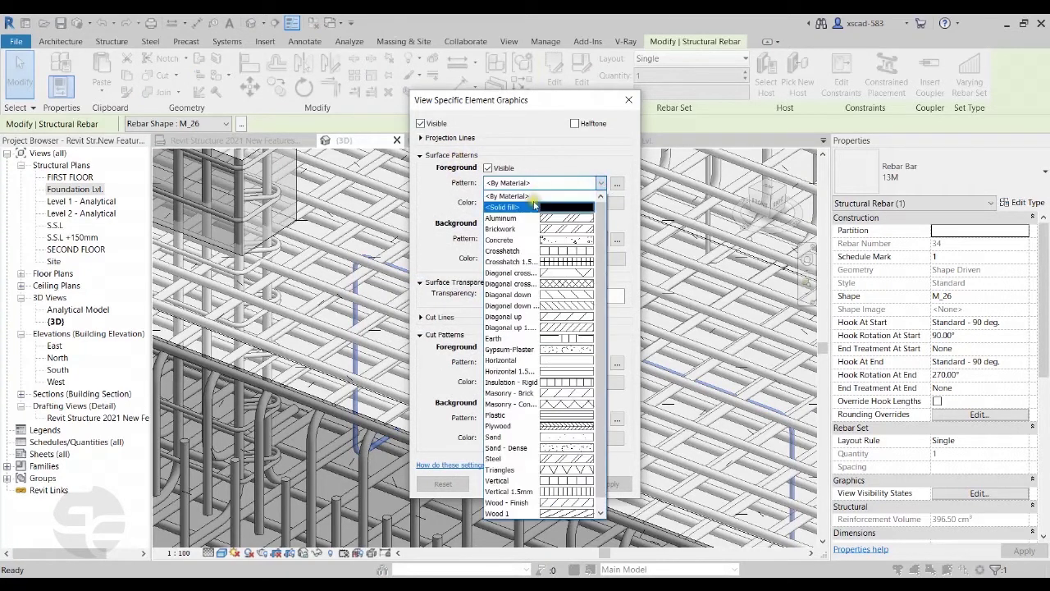
click(535, 207)
click(513, 202)
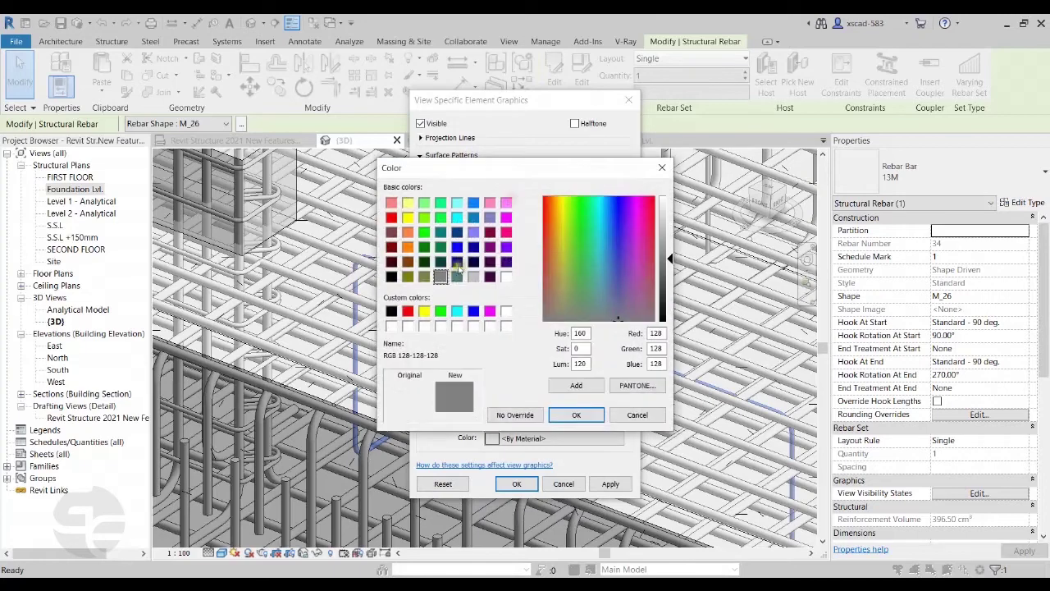
click(408, 311)
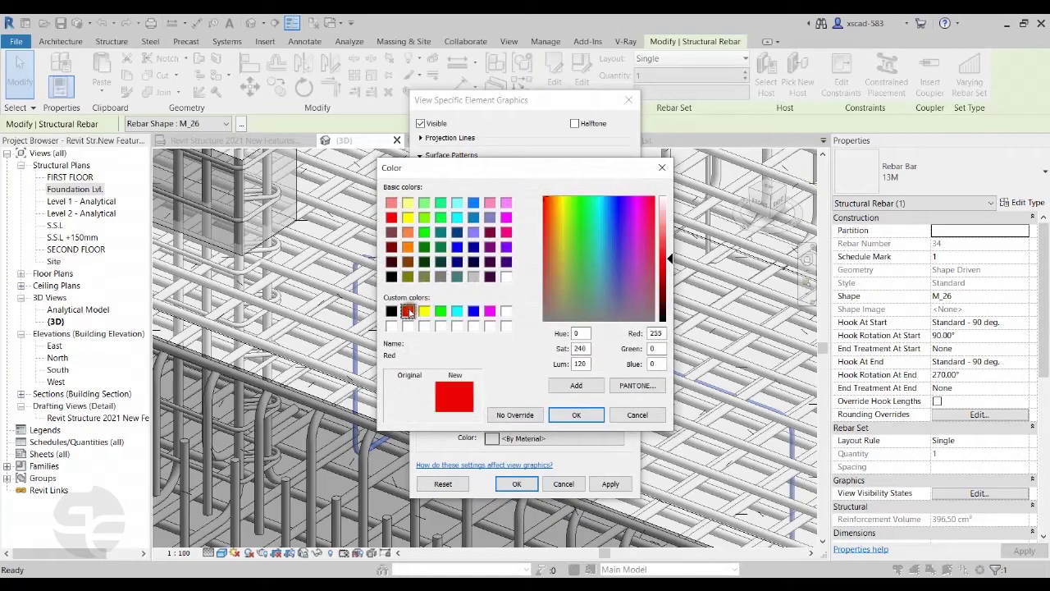
click(576, 415)
click(520, 484)
scroll(304, 481, down, 5)
click(315, 476)
- Set the Hook Rotation At Start of the red M_26 rebar to 45°
scroll(489, 389, up, 6)
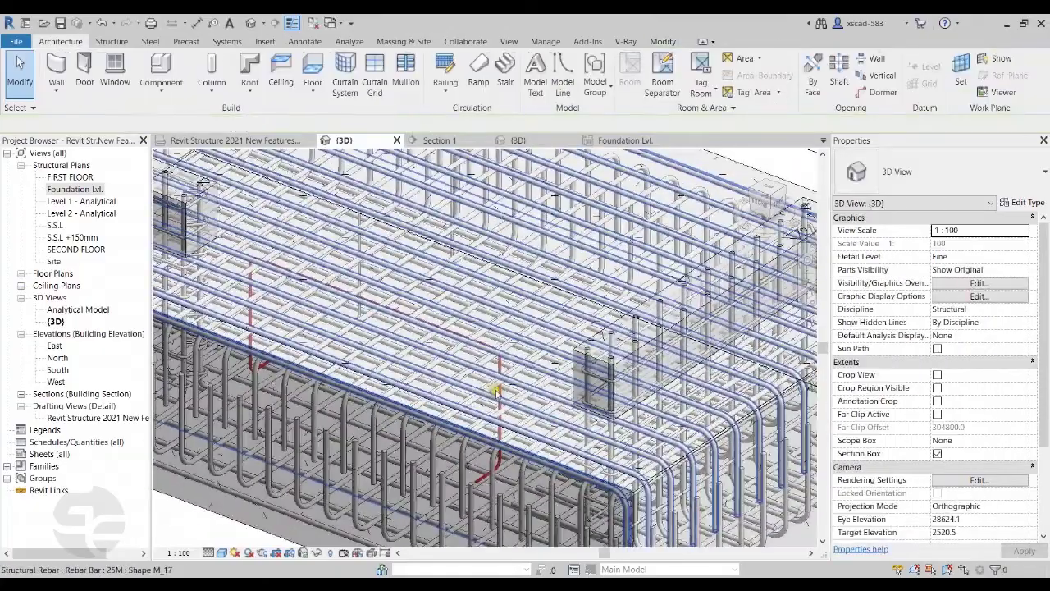
shift+middle_drag(502, 417, 507, 431)
scroll(509, 425, up, 8)
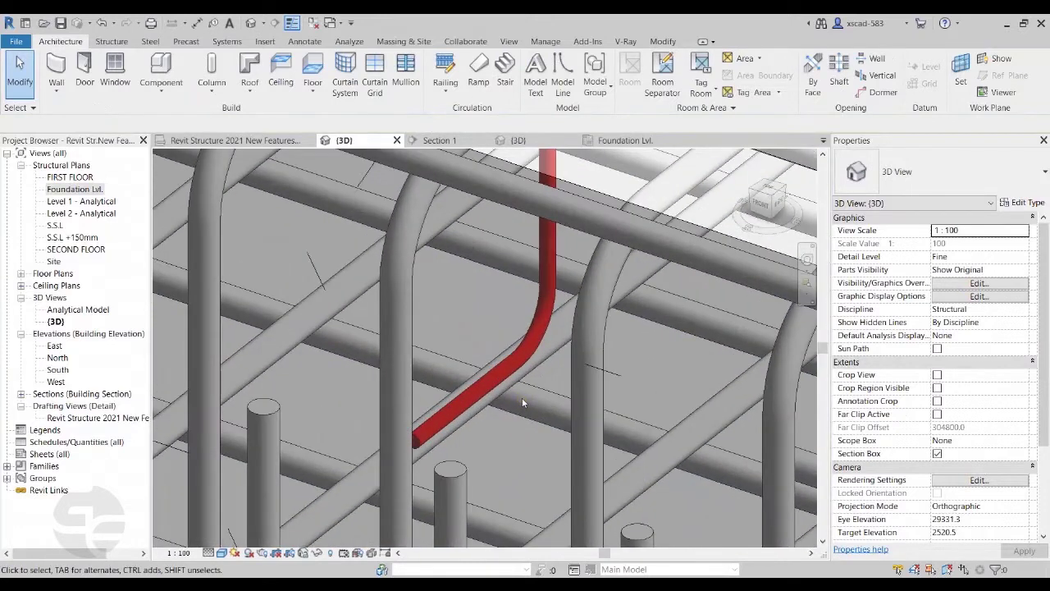
click(511, 370)
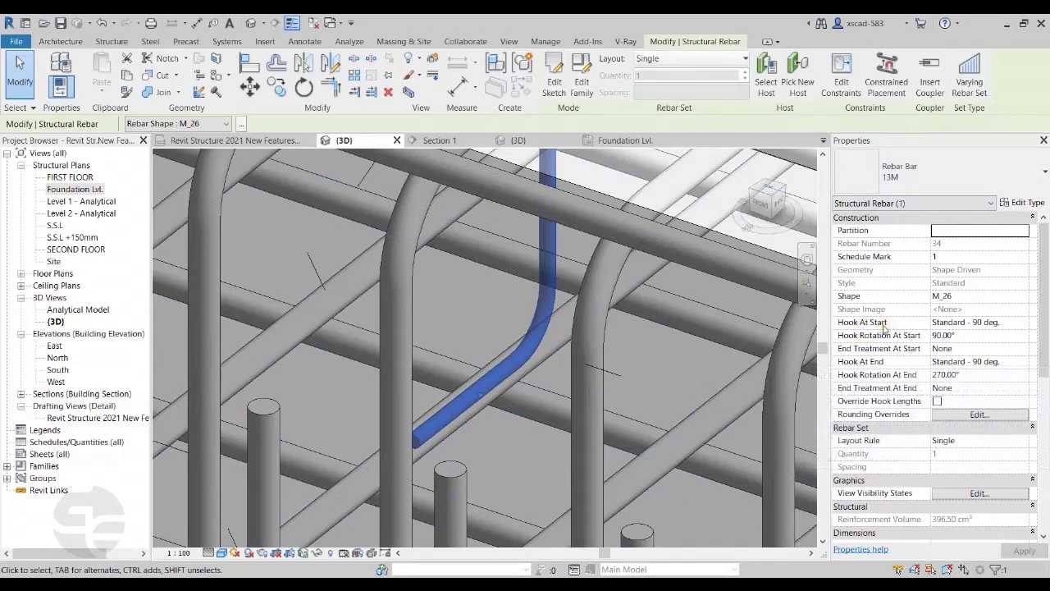
click(968, 335)
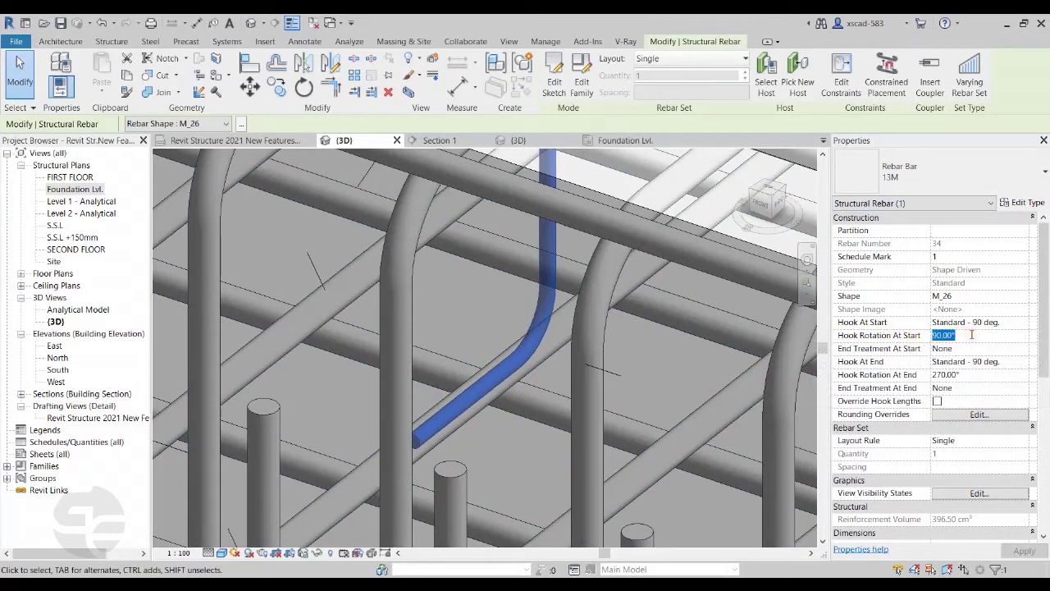
key(Return)
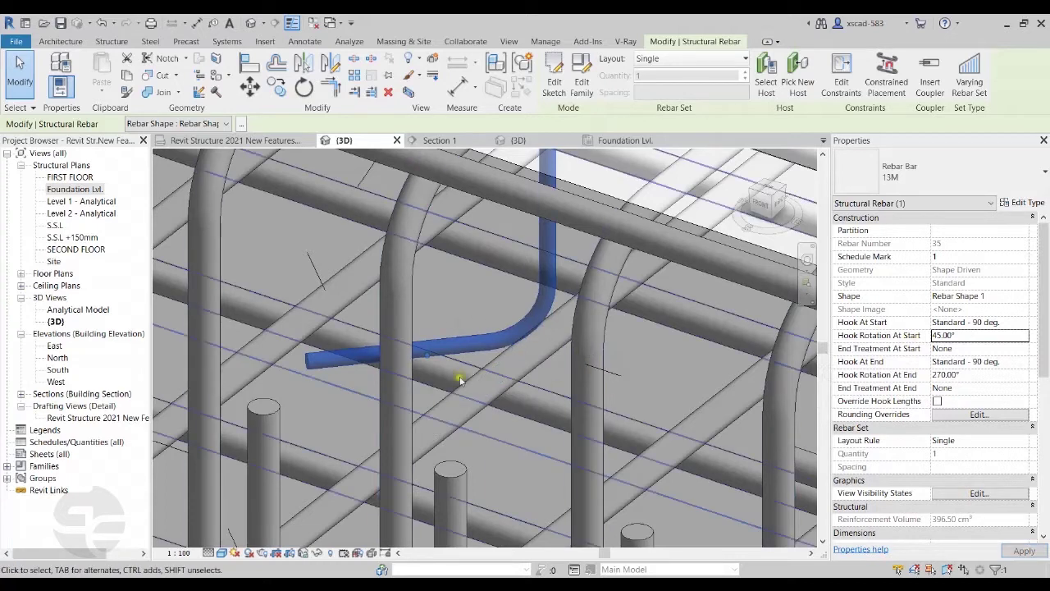
- Return the M_26 rebar's Hook Rotation At Start to 90° and inspect its hooked ends
click(969, 337)
double_click(970, 336)
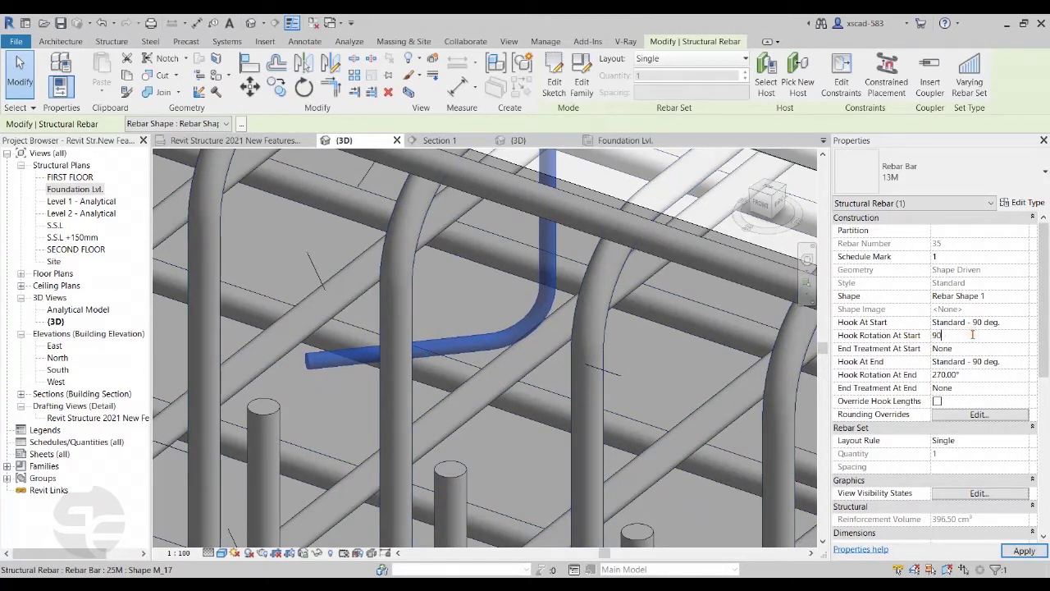
scroll(612, 403, down, 3)
shift+middle_drag(612, 402, 327, 329)
scroll(360, 296, up, 5)
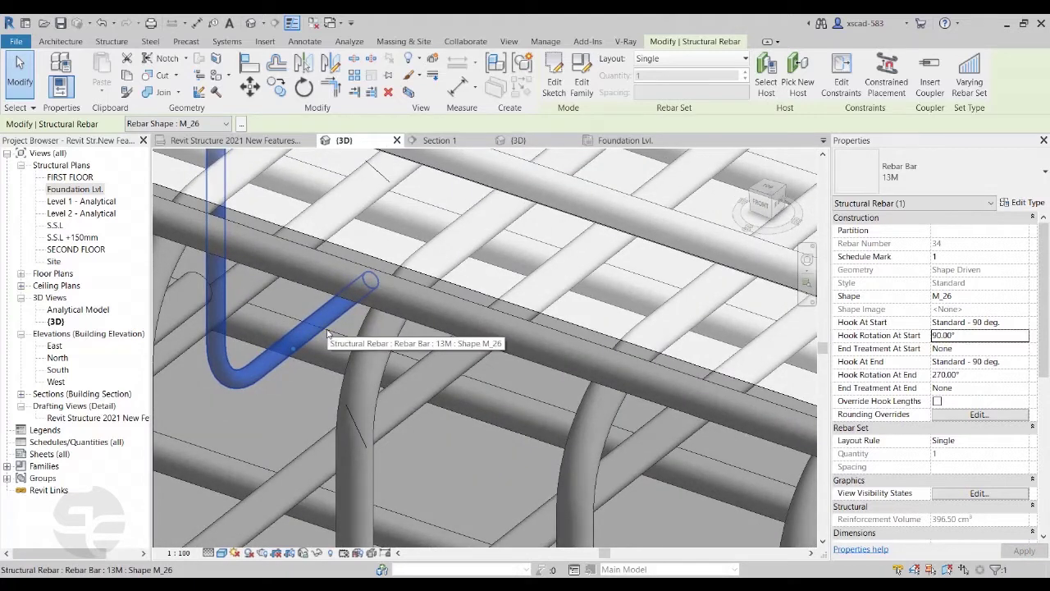
- Check the type properties of the selected 13M rebar bar, including its hook length settings, and close them
shift+middle_drag(326, 332, 574, 345)
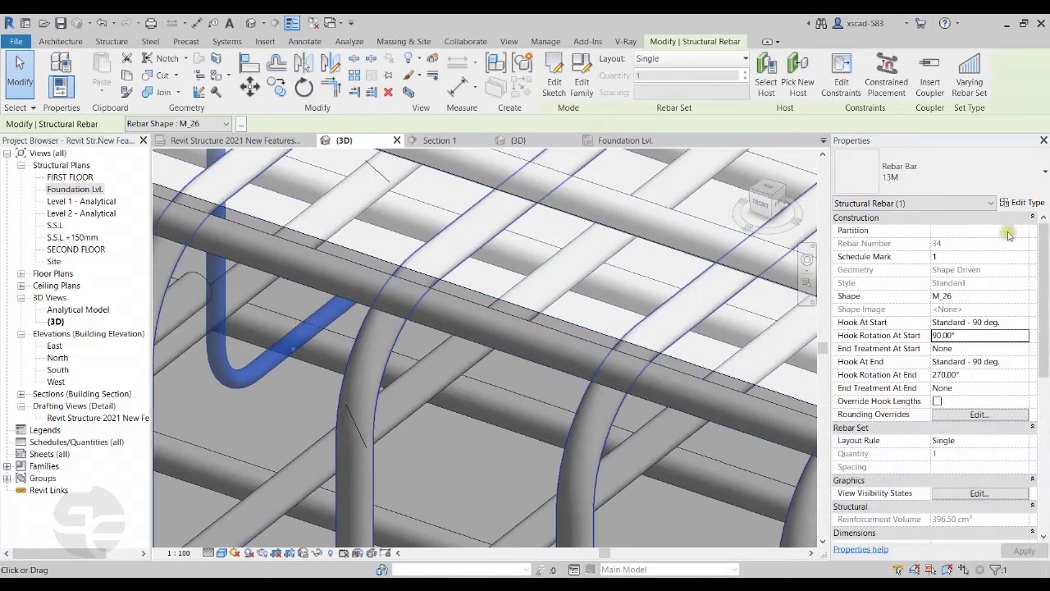
click(1029, 204)
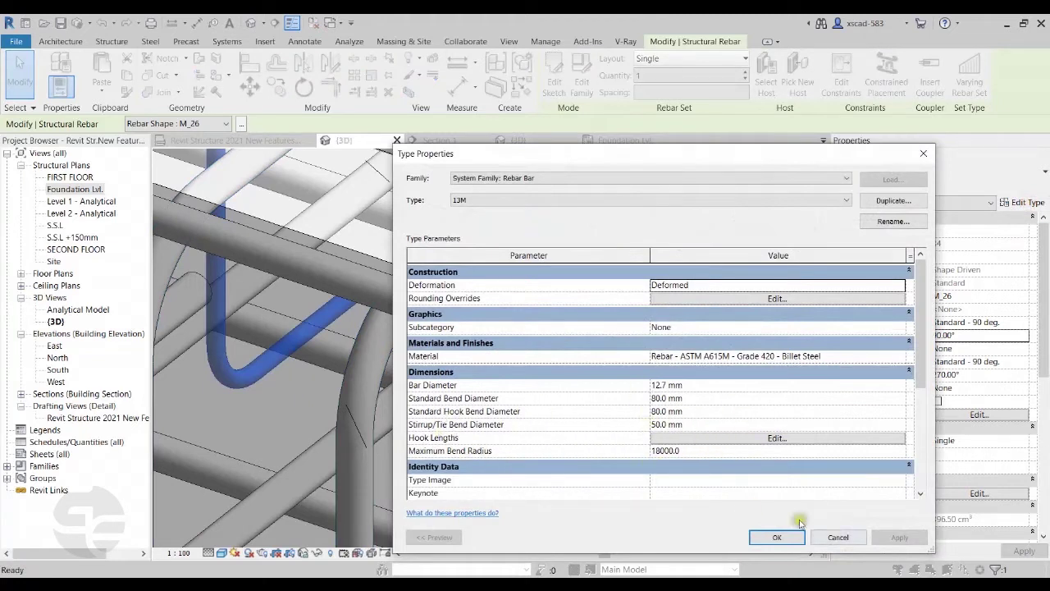
click(771, 536)
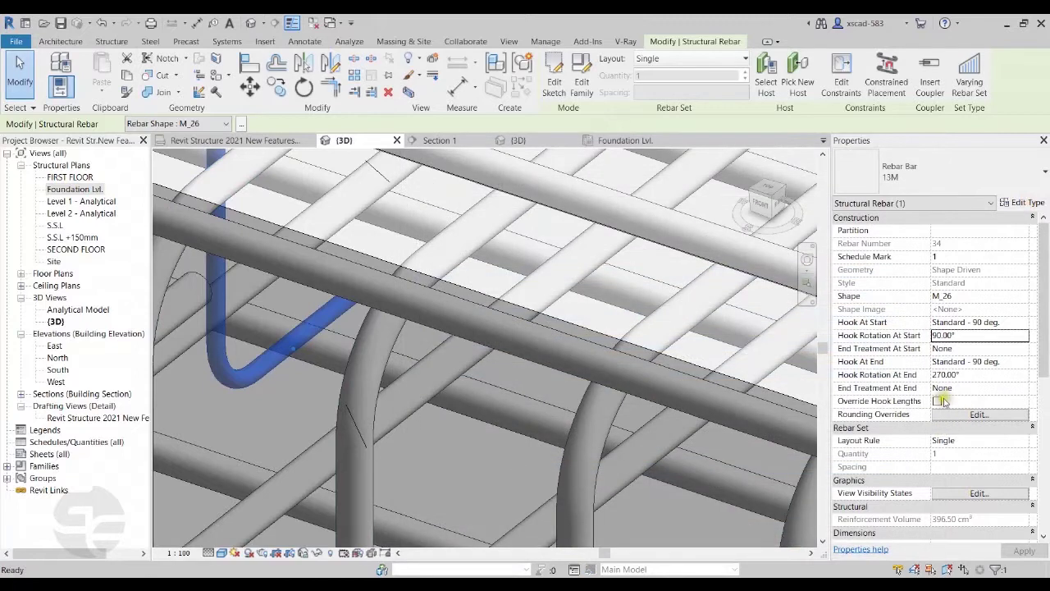
- Enable Override Hook Lengths for the M_26 rebar, set dimension F to 500 mm, and inspect the hook in the foundation
click(938, 401)
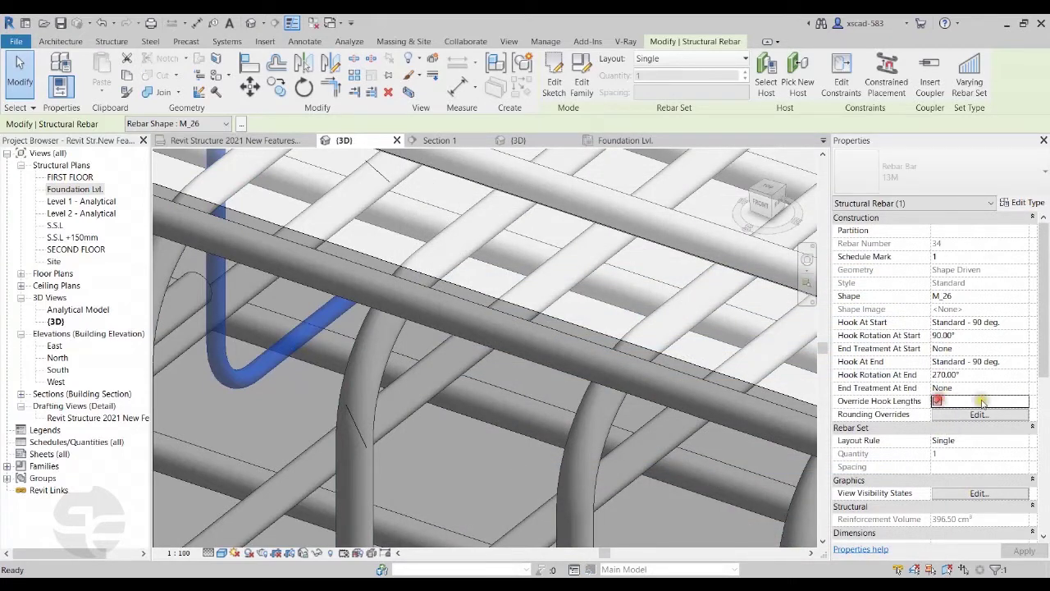
scroll(962, 349, down, 6)
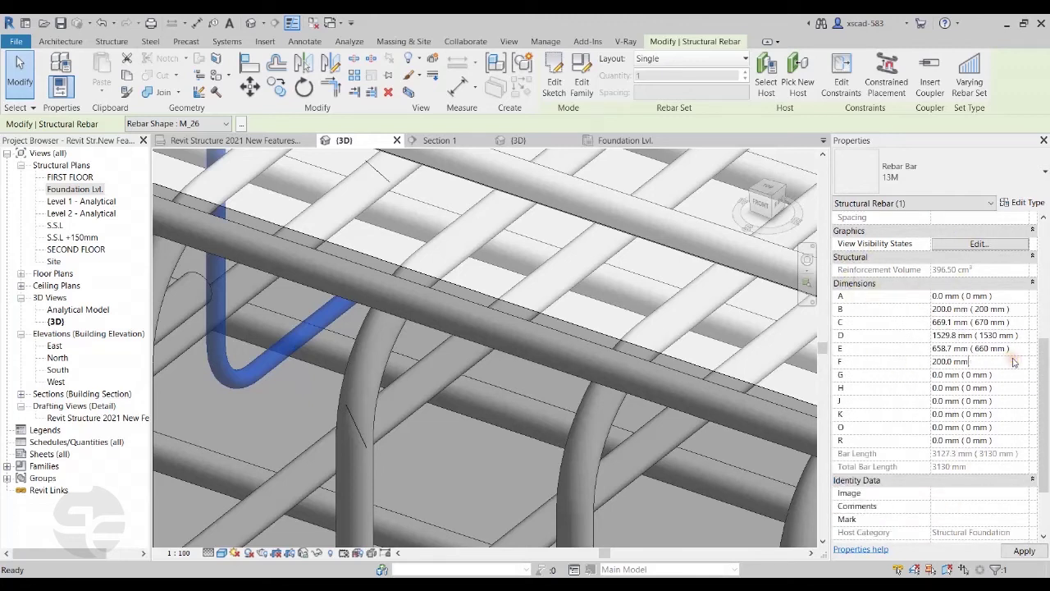
drag(989, 363, 903, 359)
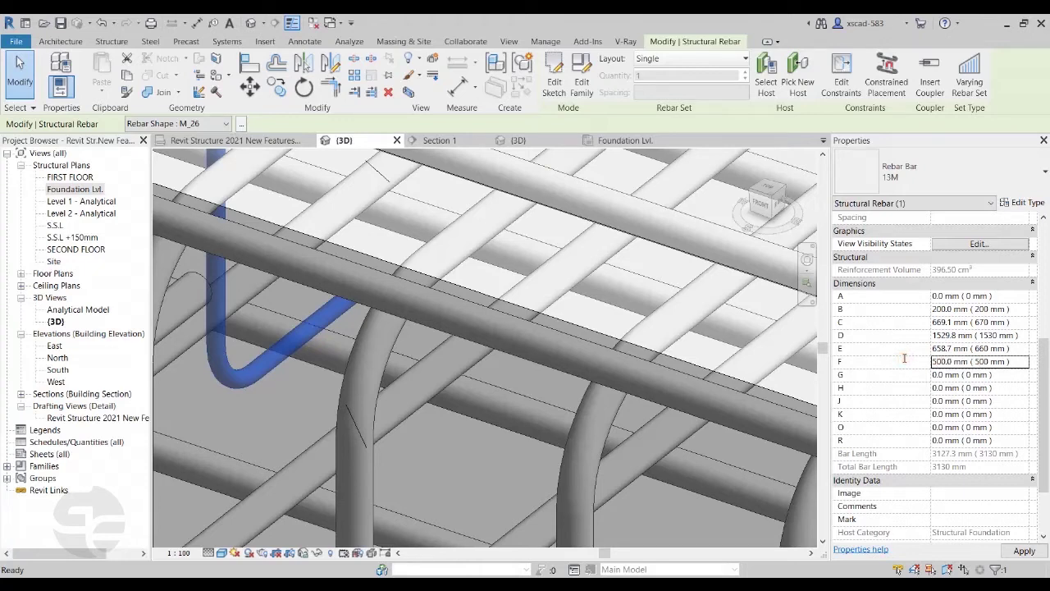
scroll(443, 340, down, 2)
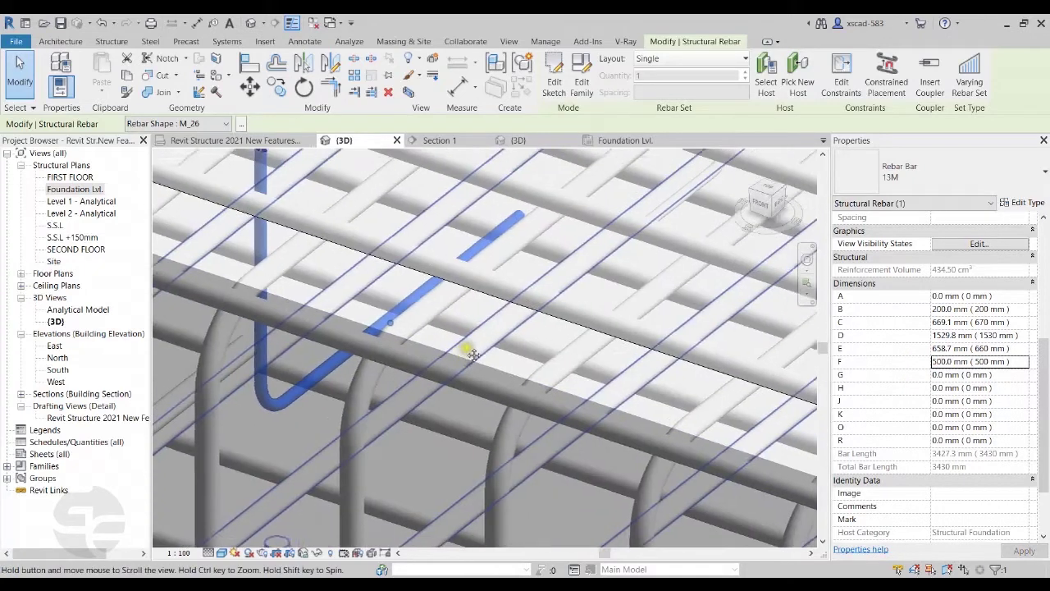
scroll(455, 343, down, 2)
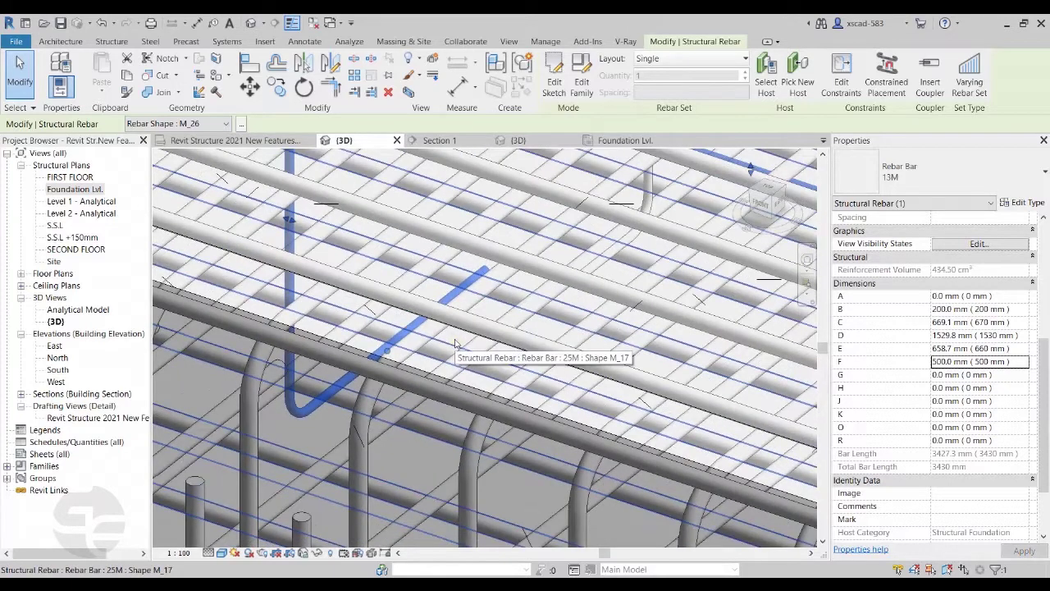
scroll(456, 344, down, 1)
scroll(469, 339, up, 2)
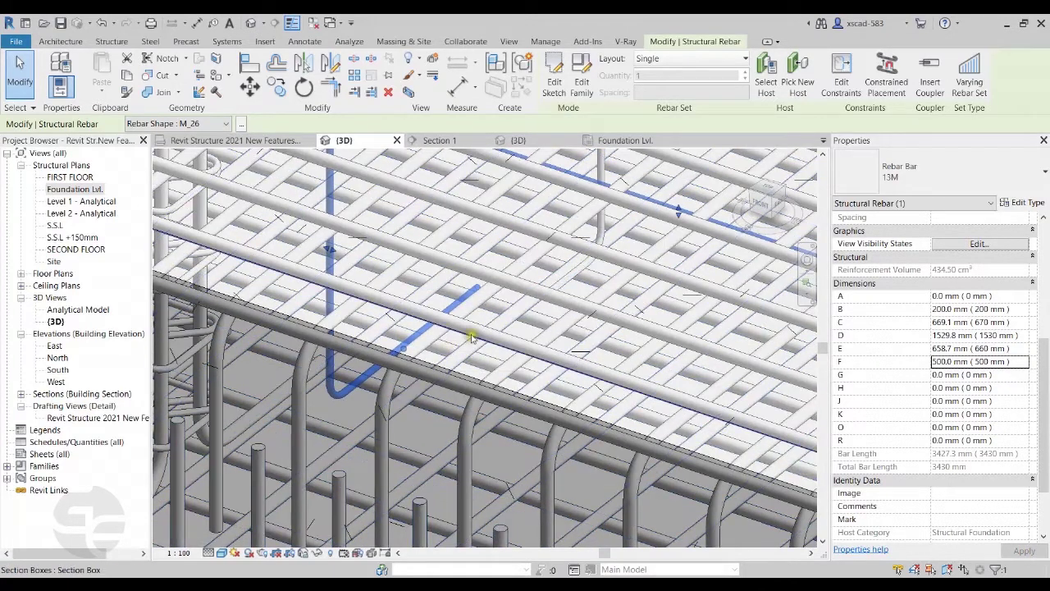
shift+middle_drag(472, 338, 417, 327)
scroll(417, 327, down, 4)
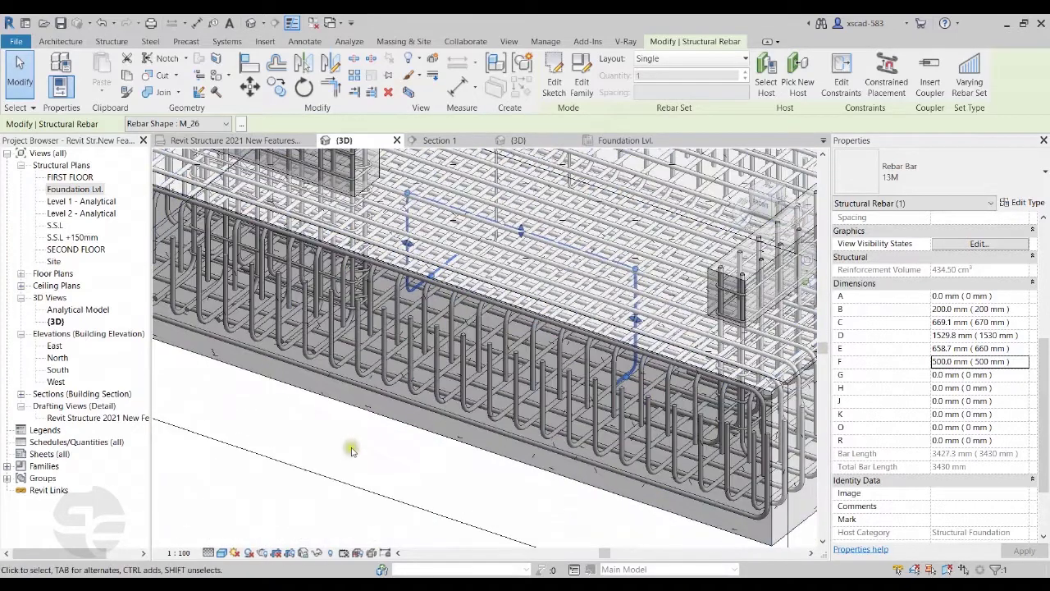
click(350, 451)
- Consult the Revit Structure 2021 new features drafting view, return to the {3D} view and turn off its section box
click(220, 141)
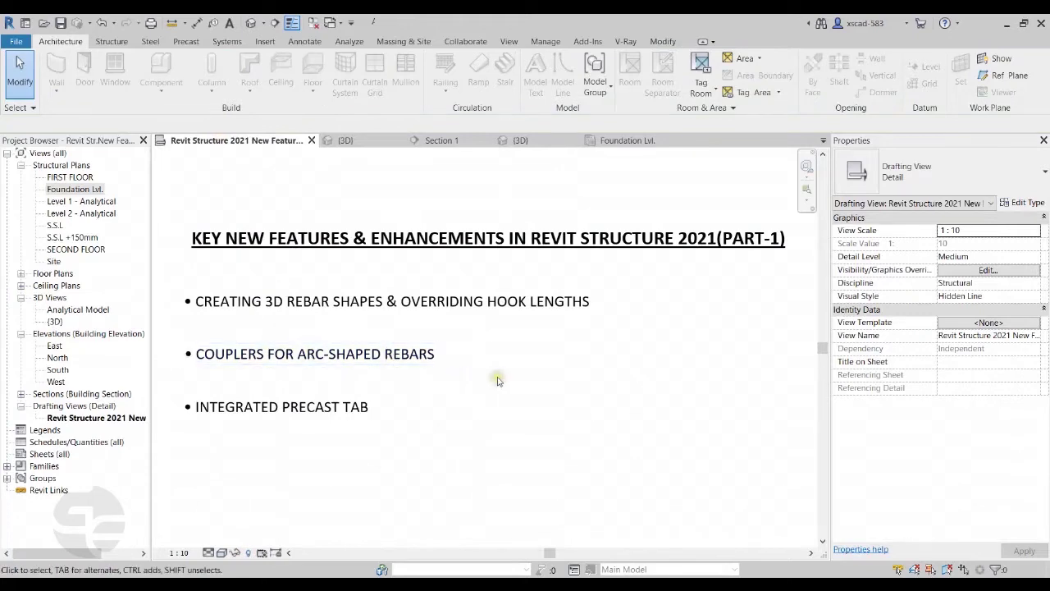
click(345, 141)
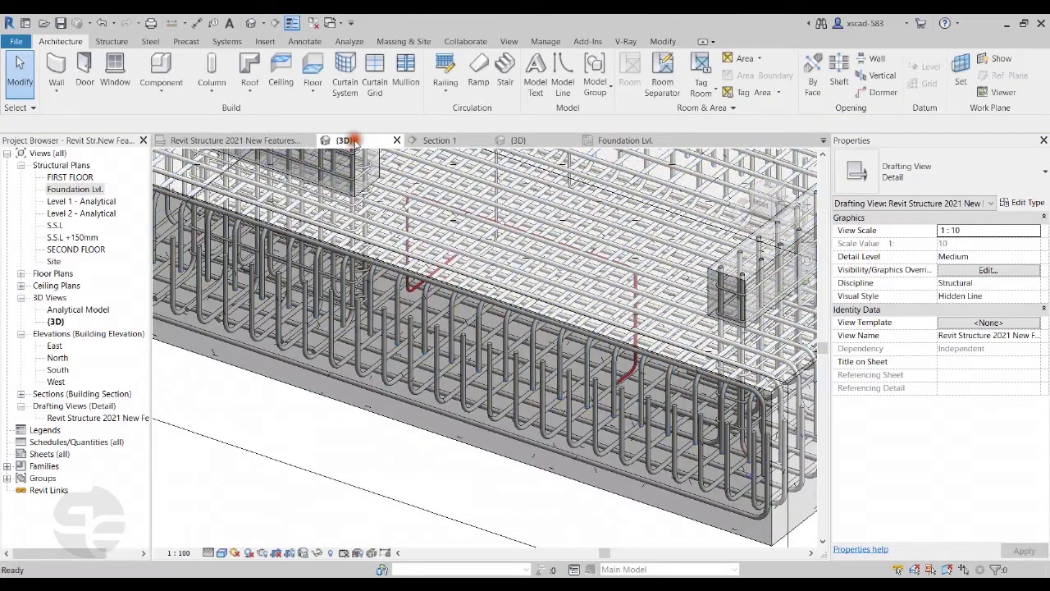
key(z)
key(f)
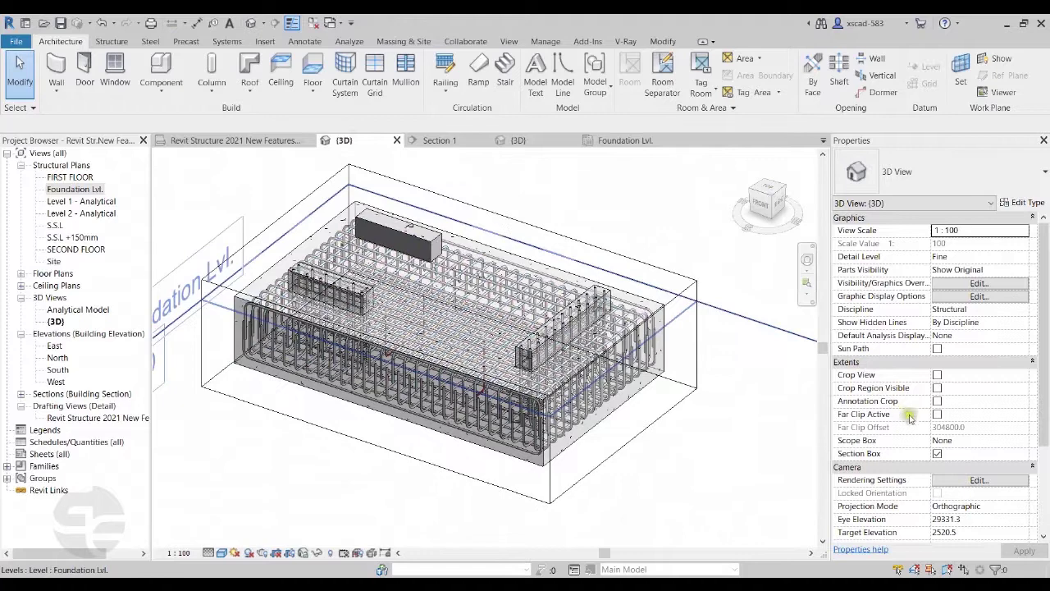
click(937, 454)
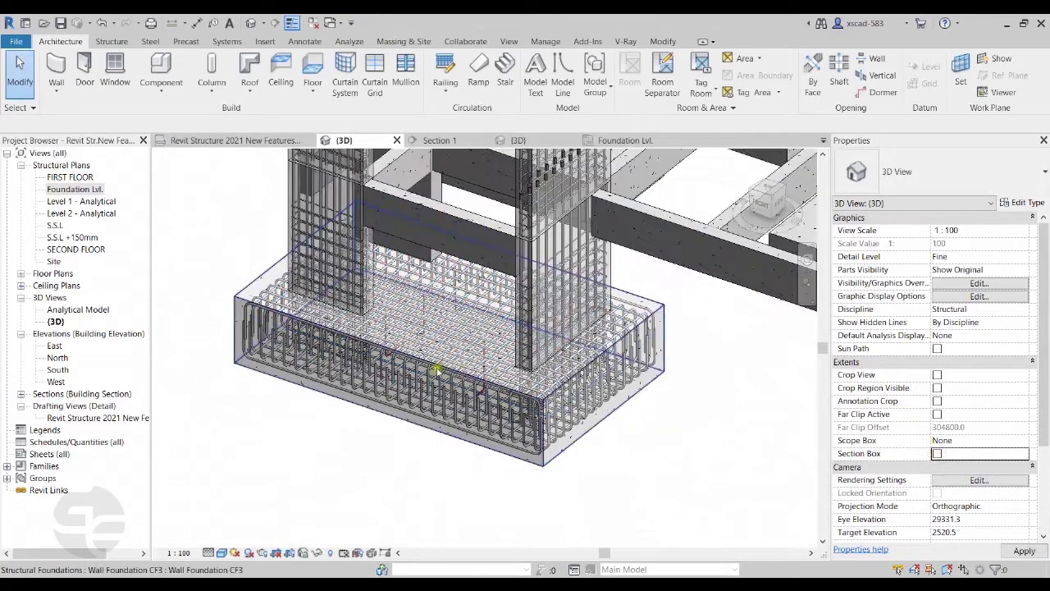
- Examine the reinforced curved beam between the columns, including its arc-shaped bars and stirrups up close
scroll(533, 455, down, 3)
scroll(551, 422, up, 5)
scroll(509, 310, up, 6)
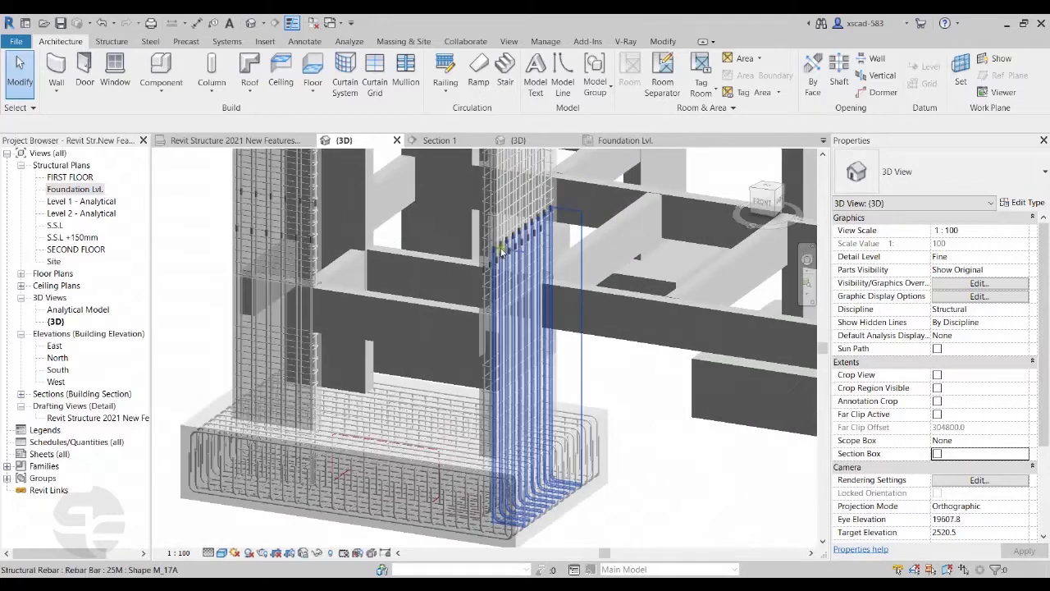
scroll(509, 295, down, 4)
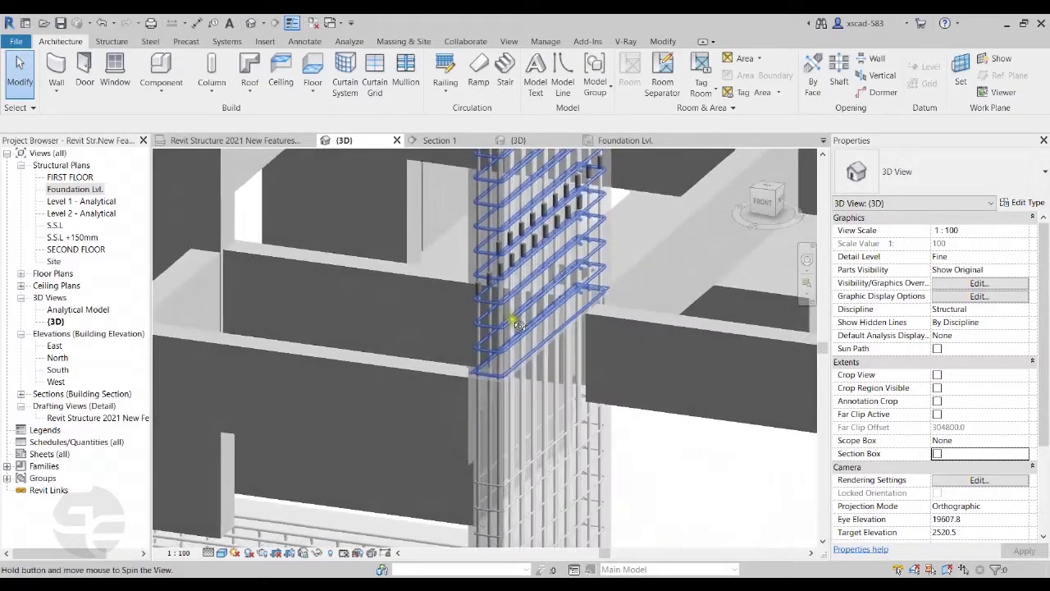
shift+middle_drag(539, 299, 352, 245)
scroll(344, 248, down, 2)
scroll(515, 361, up, 2)
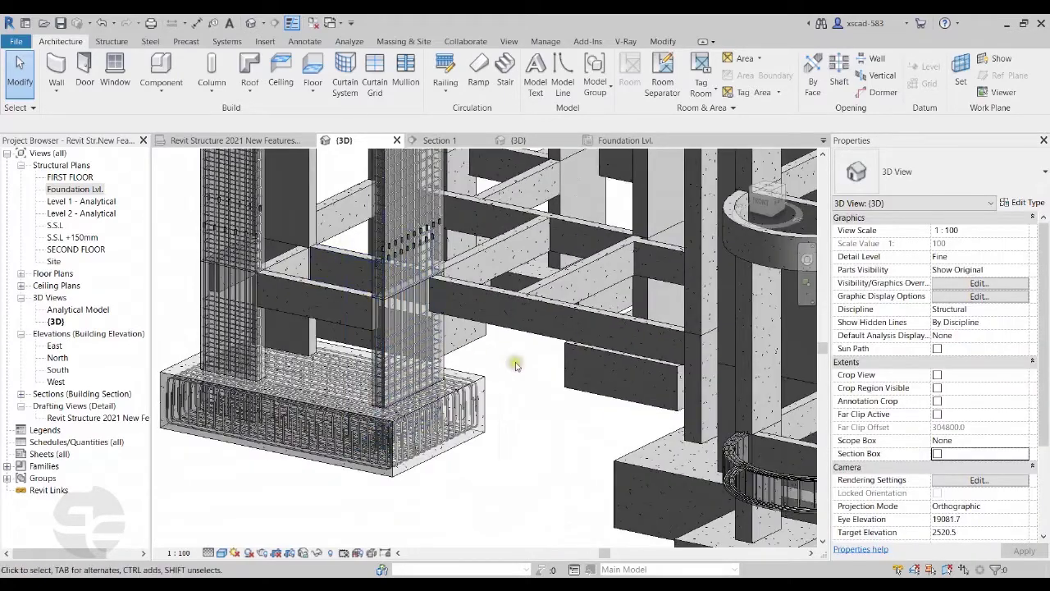
scroll(434, 340, up, 4)
scroll(433, 340, down, 2)
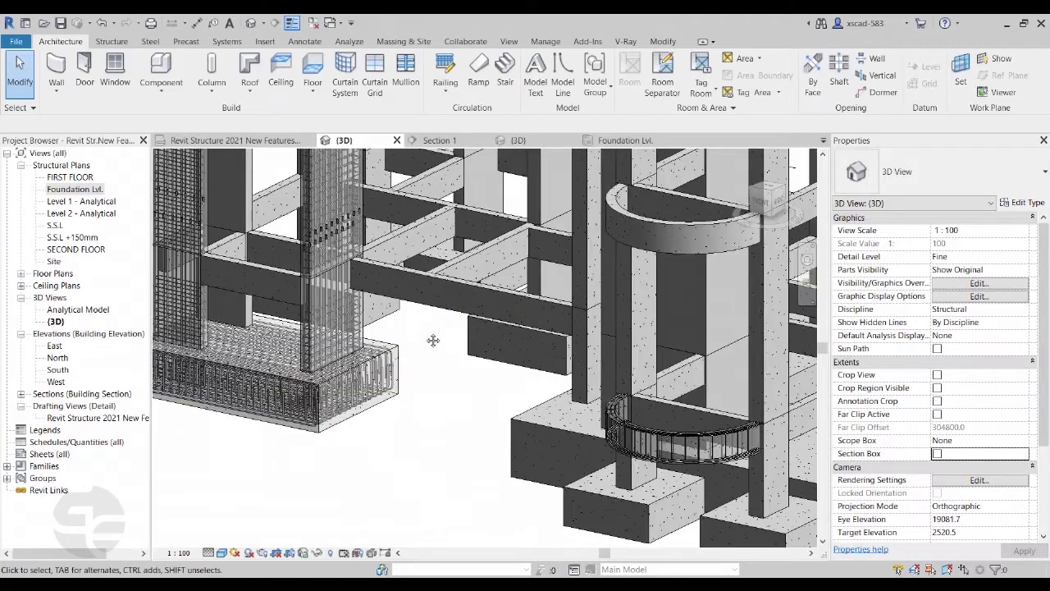
middle_drag(443, 400, 390, 366)
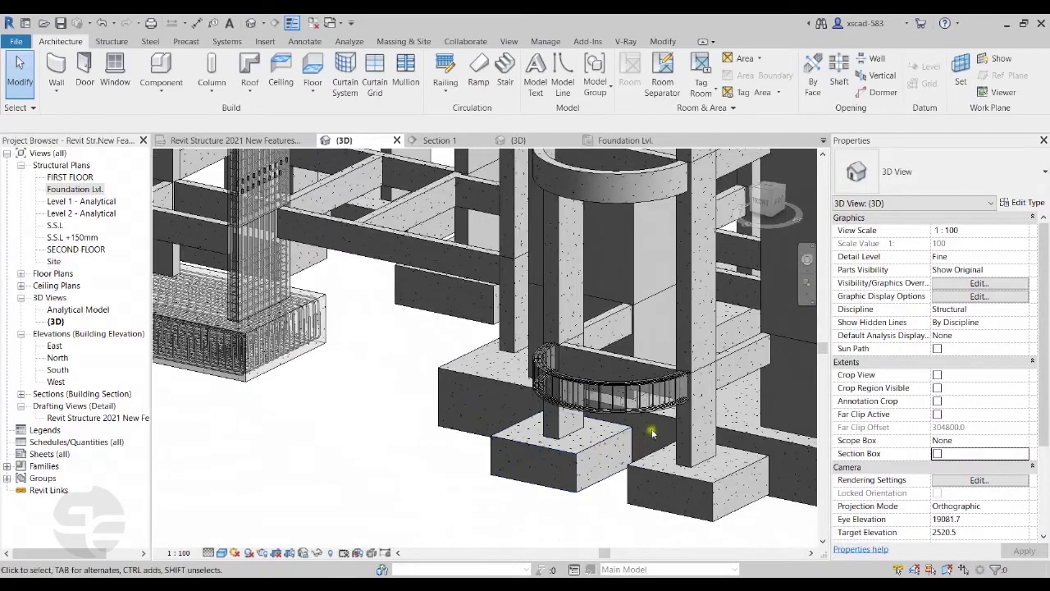
scroll(644, 439, up, 6)
shift+middle_drag(587, 381, 242, 193)
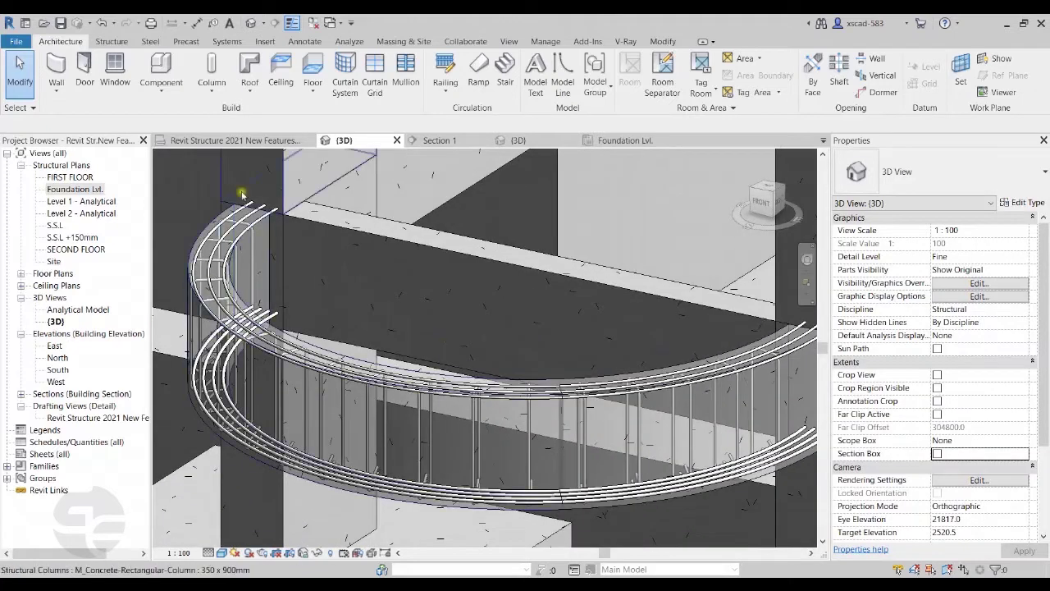
scroll(689, 377, up, 2)
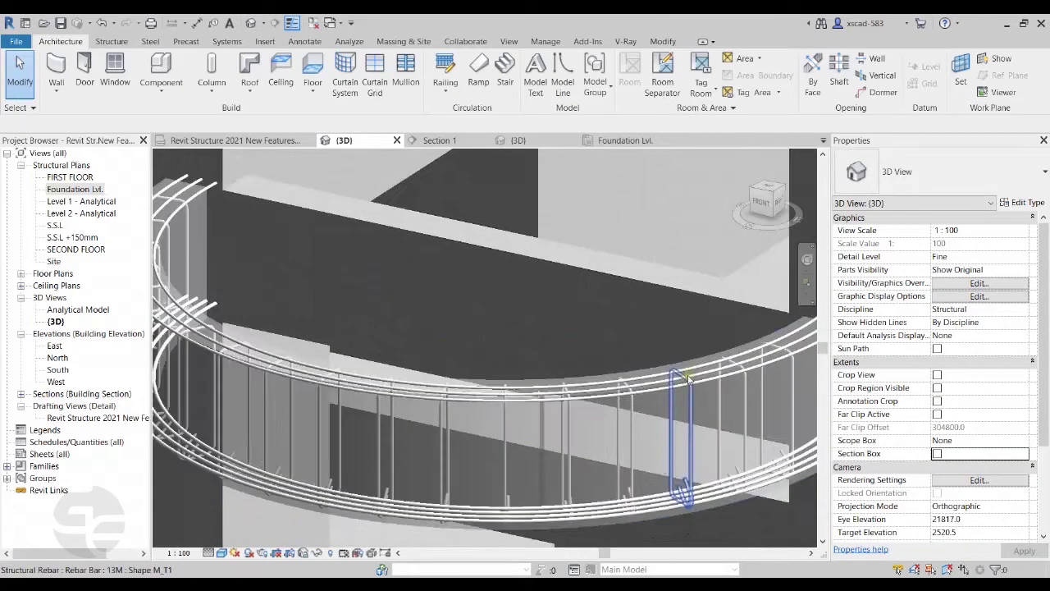
scroll(689, 378, up, 2)
scroll(648, 387, up, 1)
scroll(616, 397, up, 1)
scroll(590, 397, up, 1)
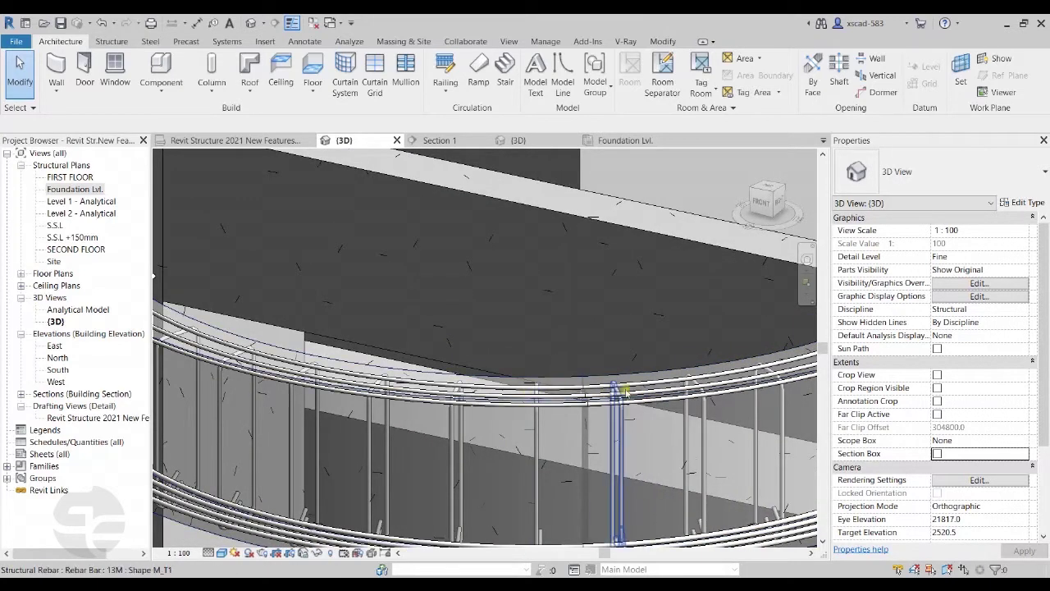
- Insert M_Standard Coupler CPL13M couplers between the two adjoining arc-shaped rebar sets at the top of the curved beam
scroll(612, 398, up, 2)
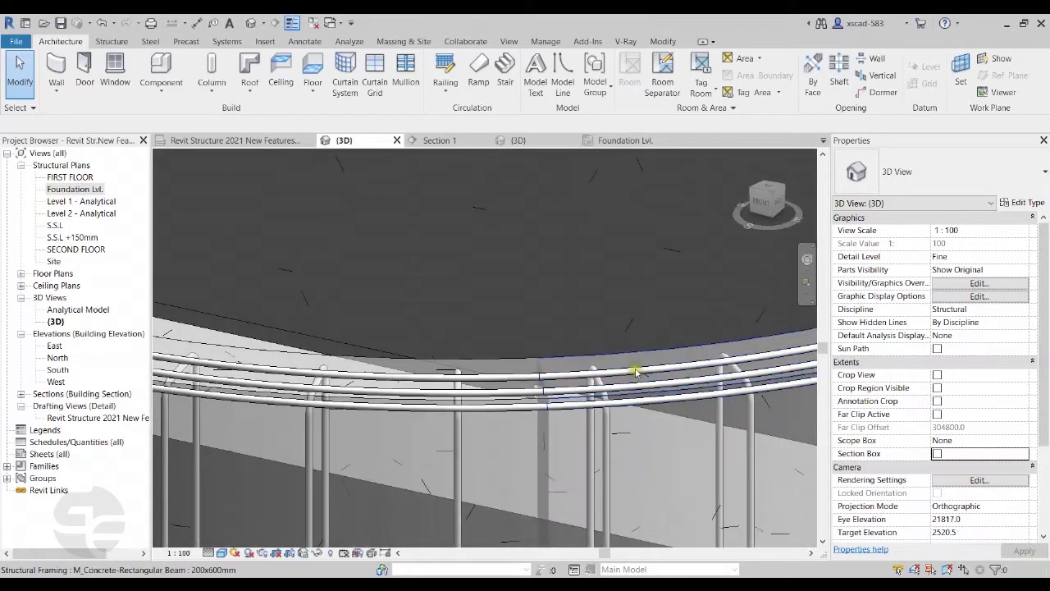
click(637, 385)
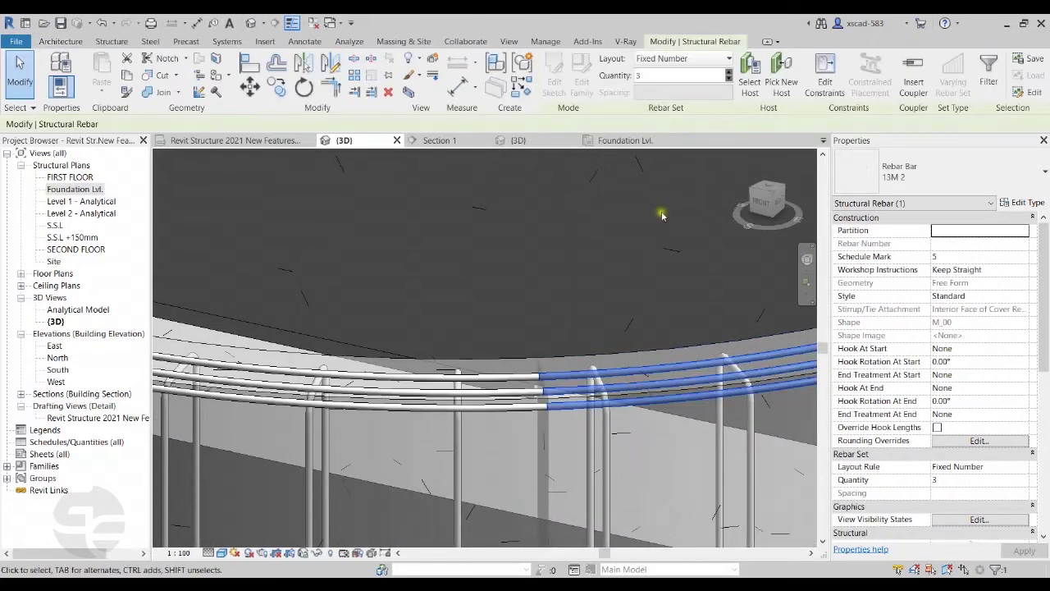
click(914, 81)
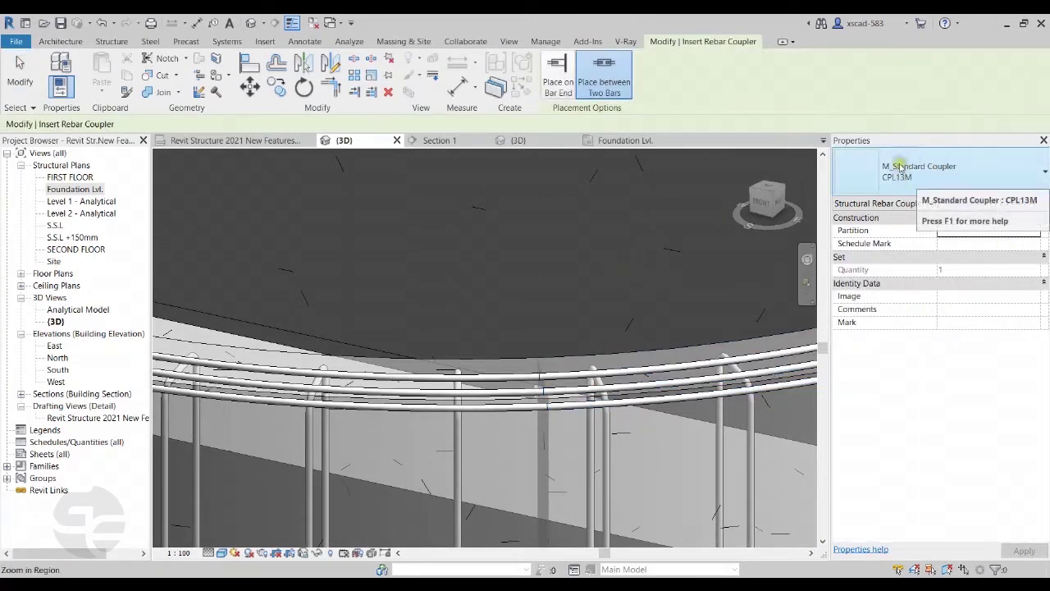
scroll(566, 386, up, 3)
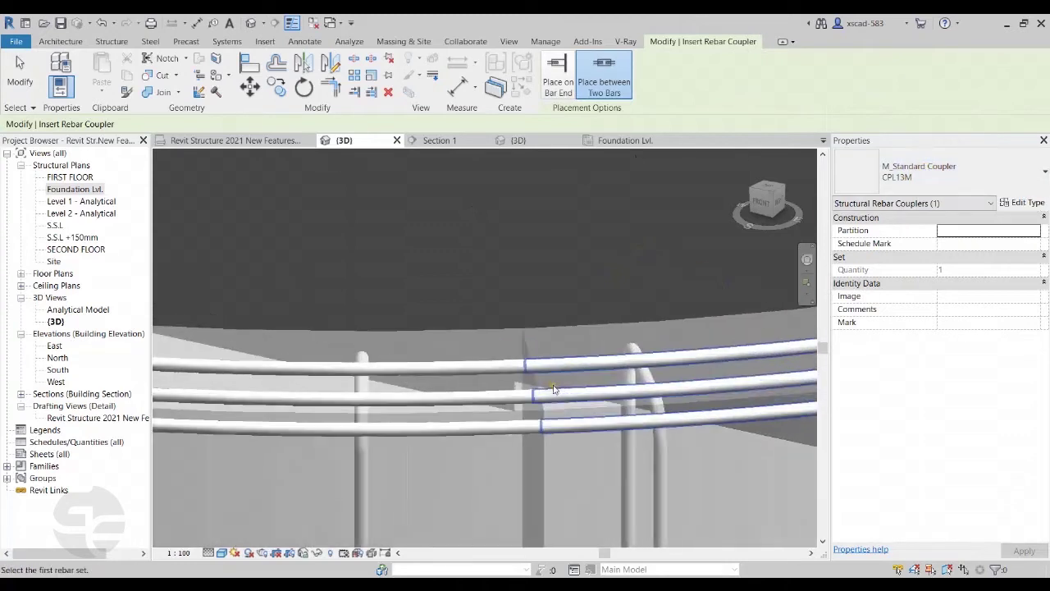
click(576, 395)
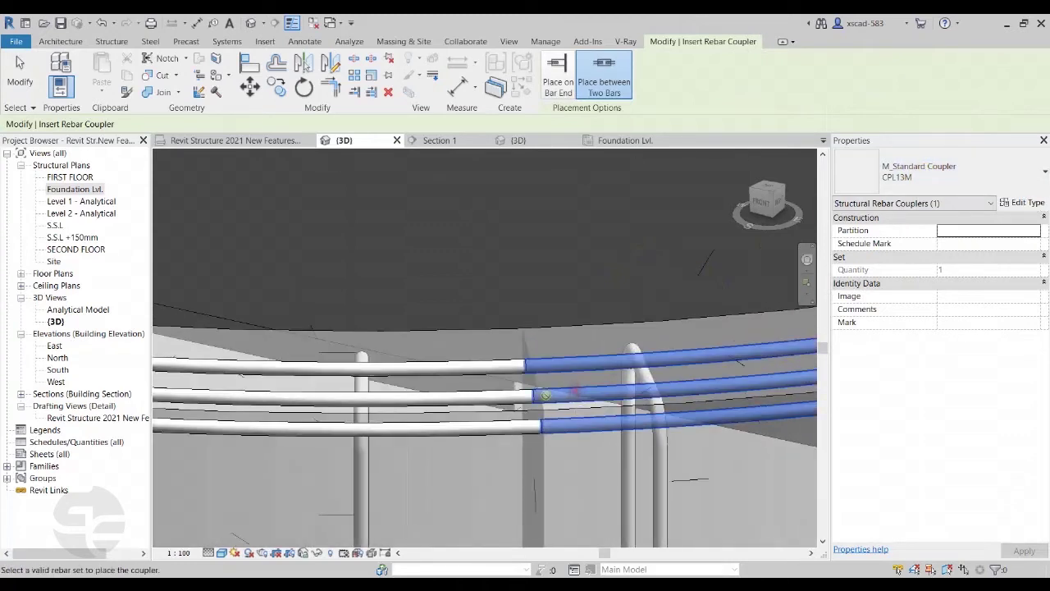
click(461, 398)
- Place M_Standard Coupler CPL16M couplers between the two adjoining arc-shaped rebar sets at the bottom of the curved beam
scroll(413, 375, down, 2)
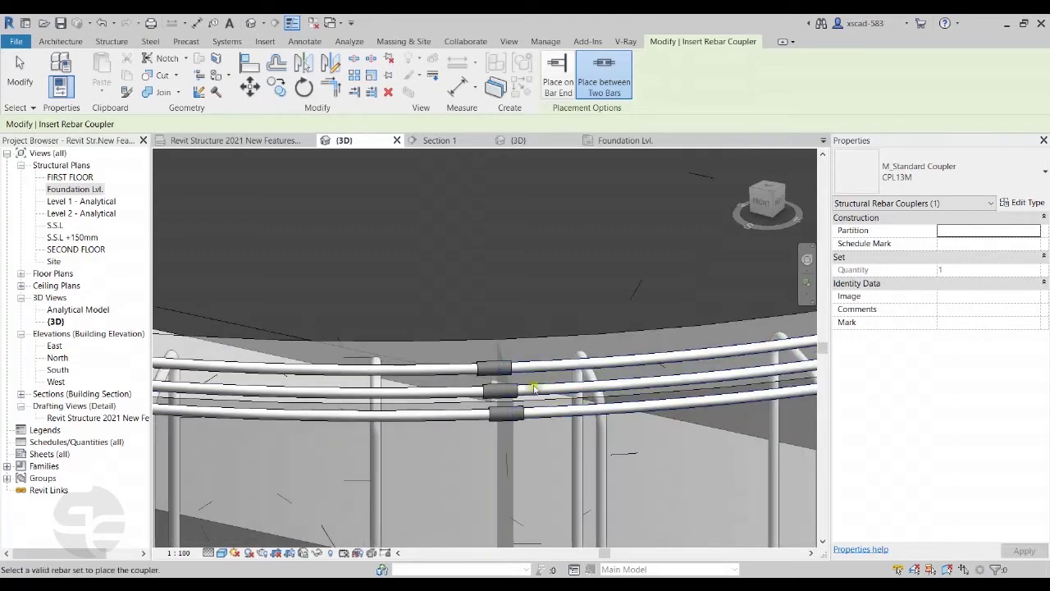
shift+middle_drag(425, 321, 443, 460)
scroll(443, 458, up, 3)
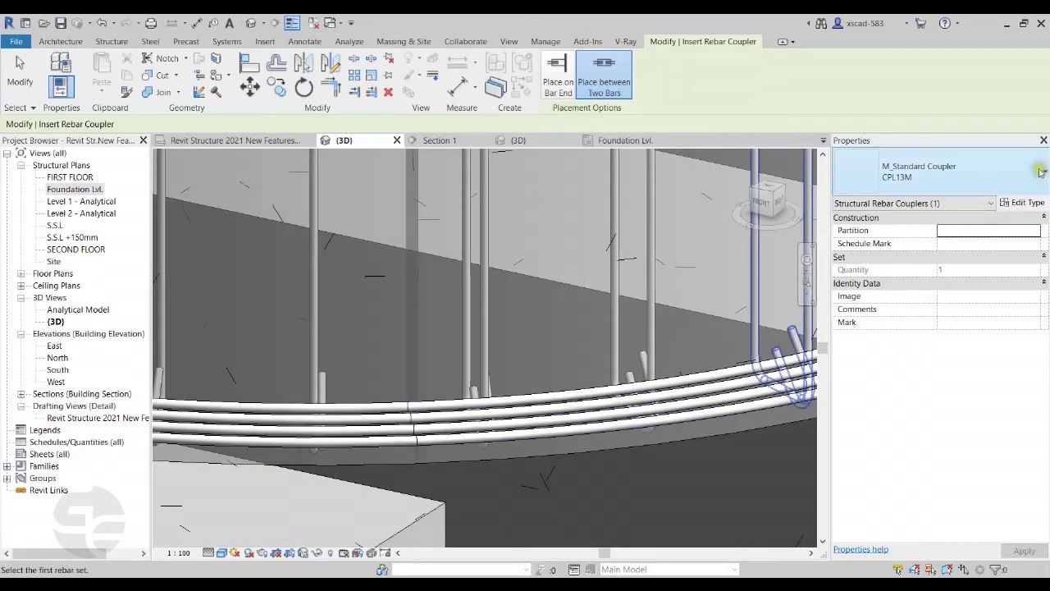
click(976, 171)
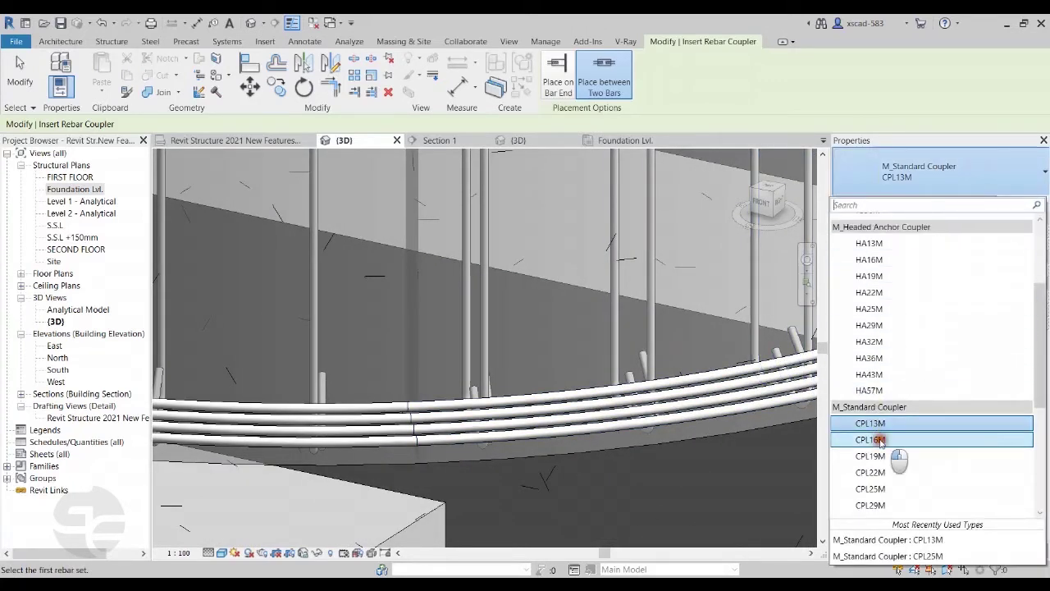
click(881, 440)
scroll(470, 435, up, 1)
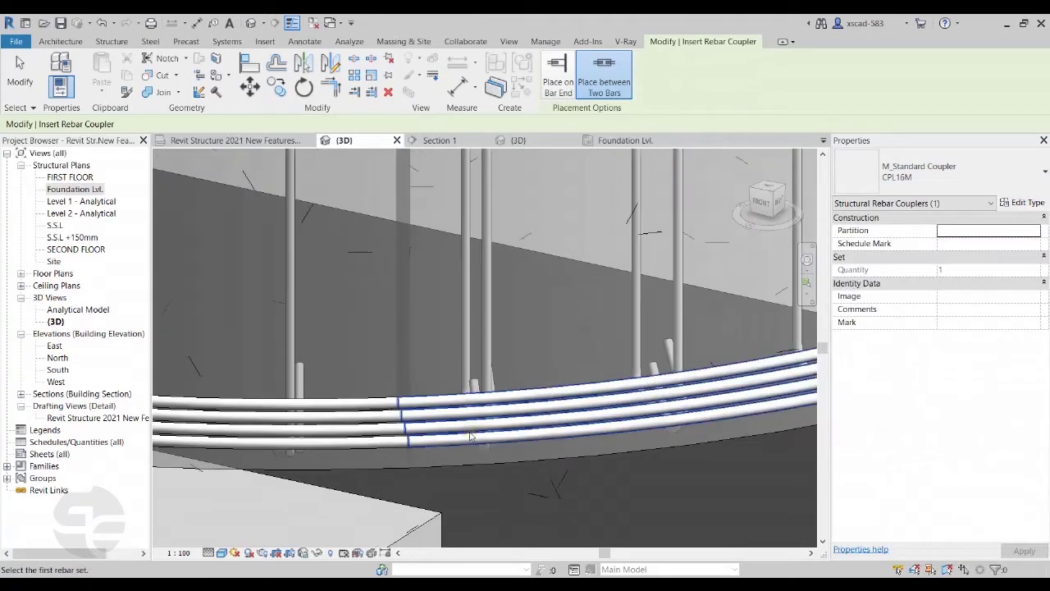
click(470, 435)
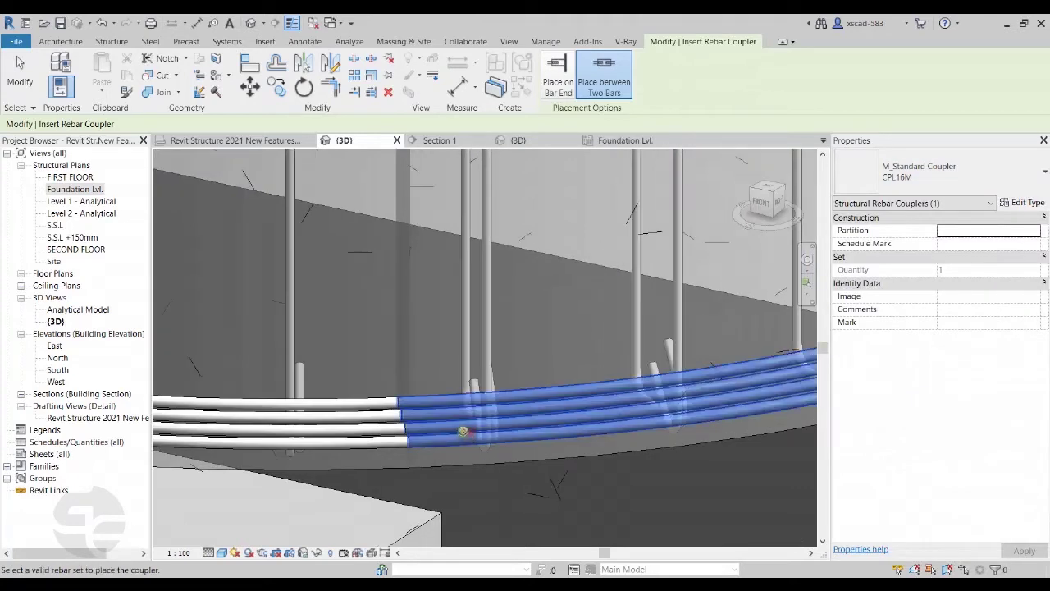
click(355, 440)
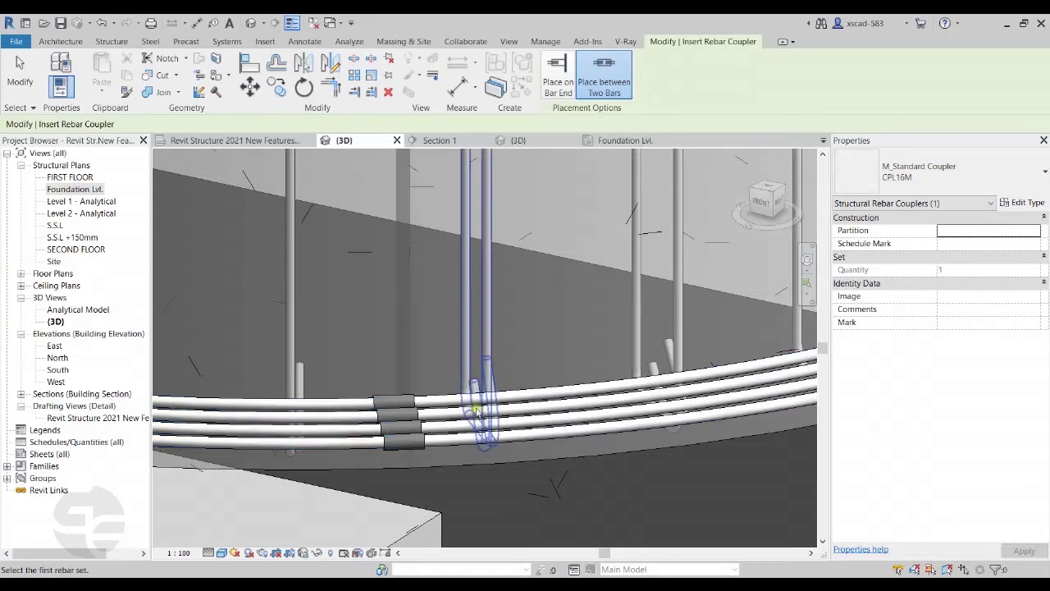
- Examine the couplers on the curved beam's upper and lower bars up close and from afar, and end coupler insertion
scroll(482, 420, down, 4)
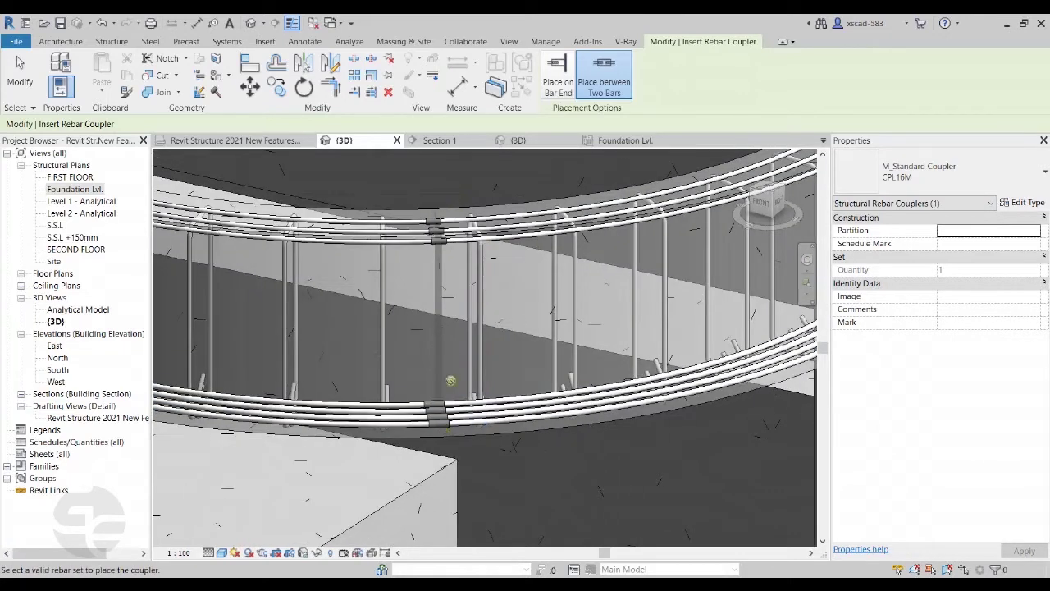
scroll(435, 380, down, 4)
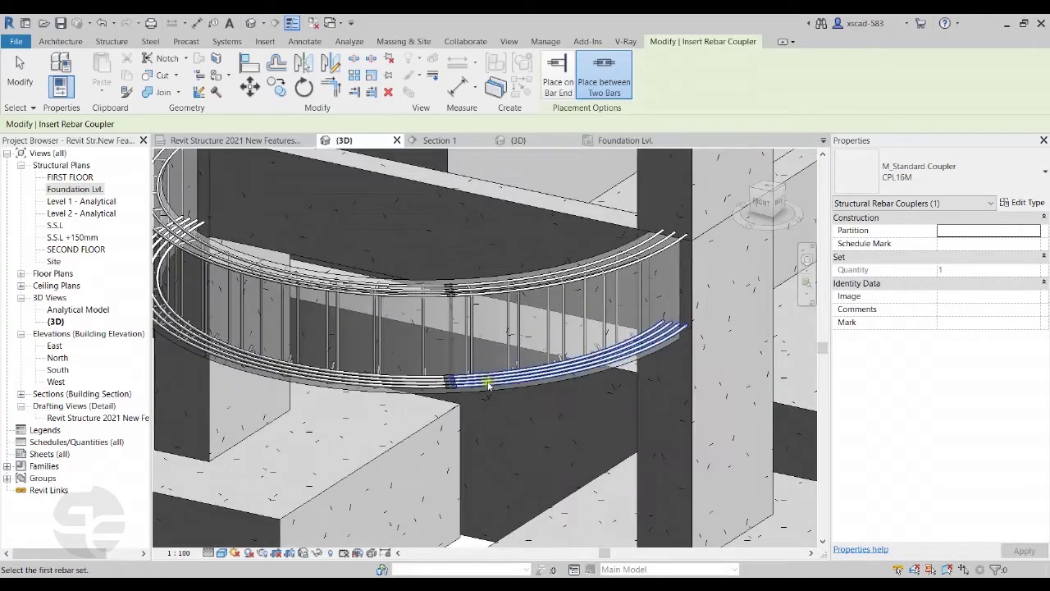
scroll(487, 384, up, 5)
scroll(574, 330, down, 5)
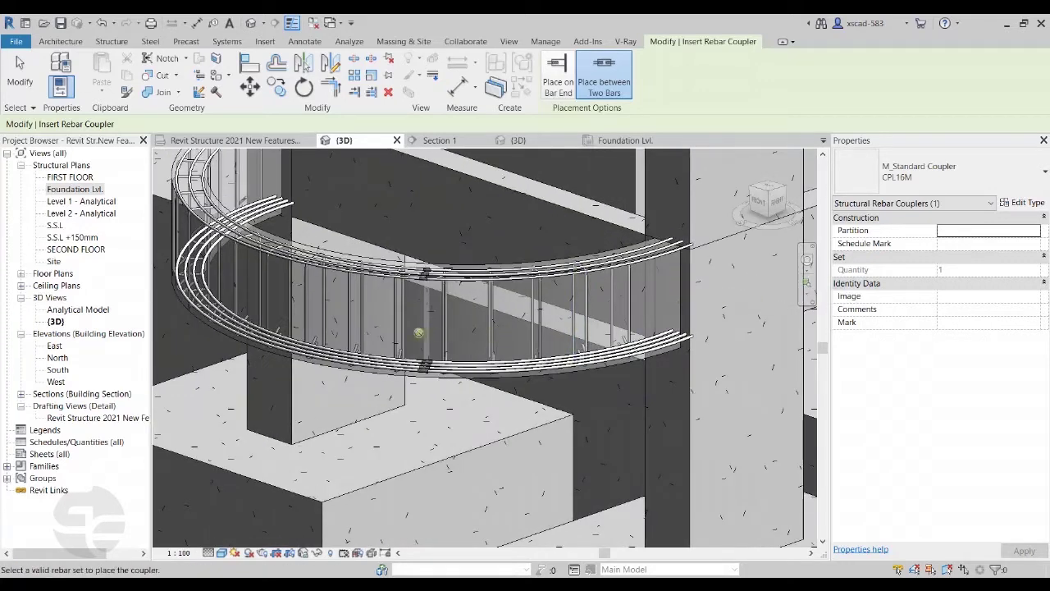
scroll(424, 333, up, 3)
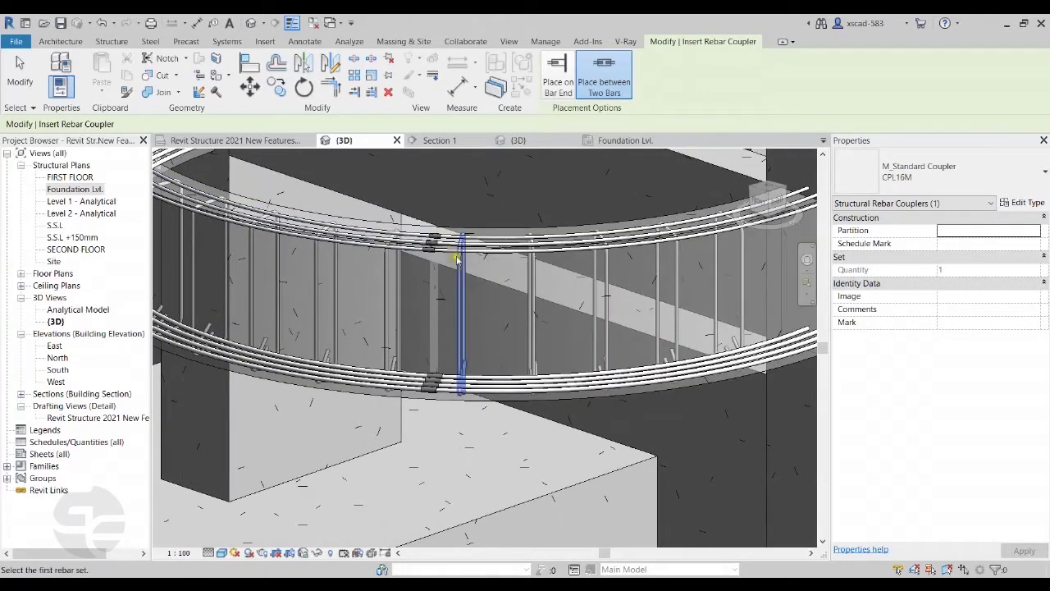
scroll(450, 320, down, 6)
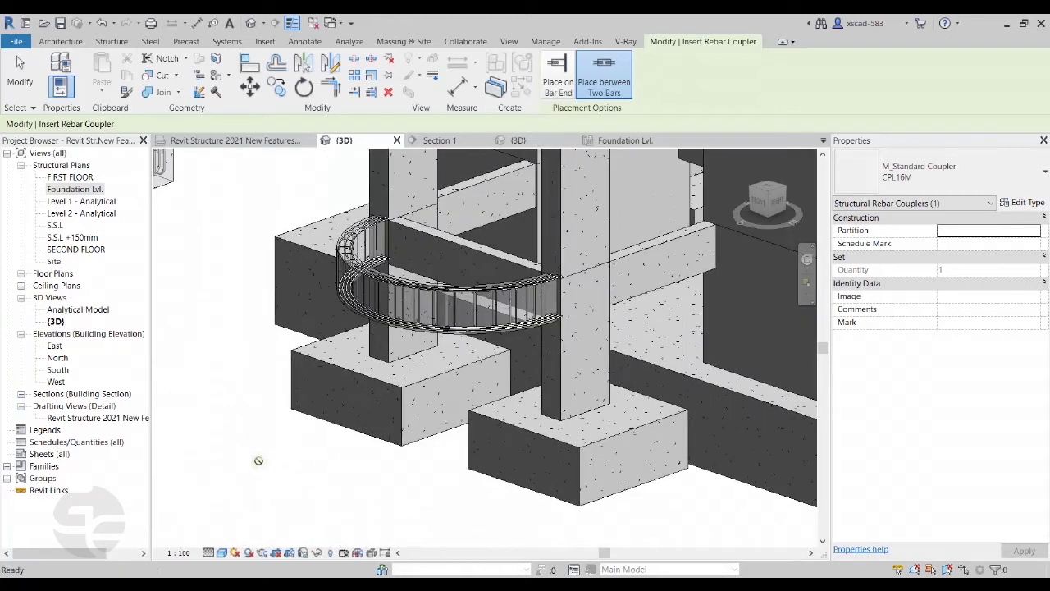
key(Escape)
- Consult the new features drafting view, switch to the Structural Precast {3D} view, and examine the precast walls and available precast tools
click(246, 143)
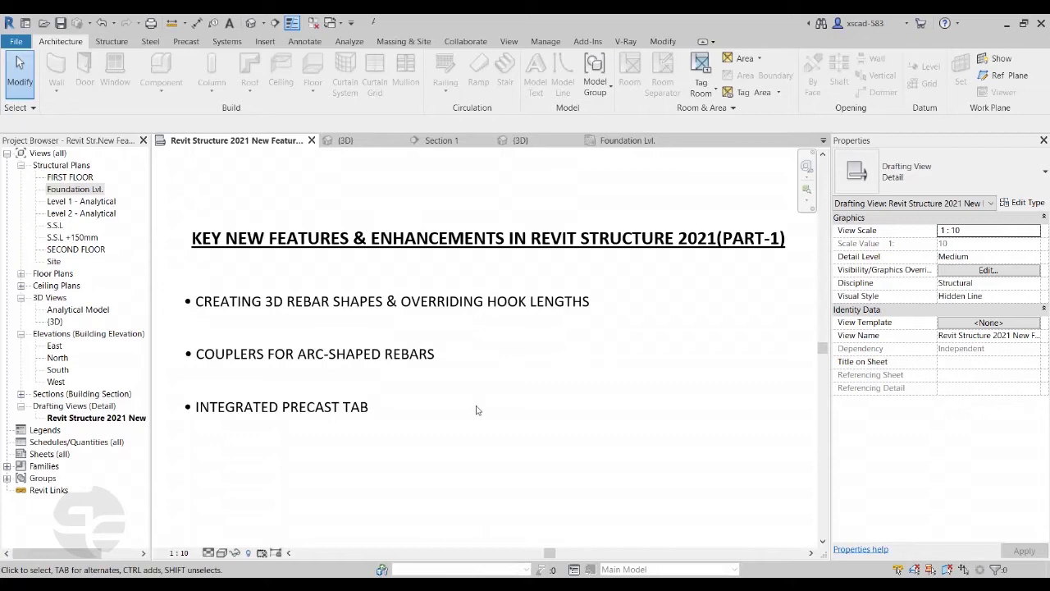
click(522, 140)
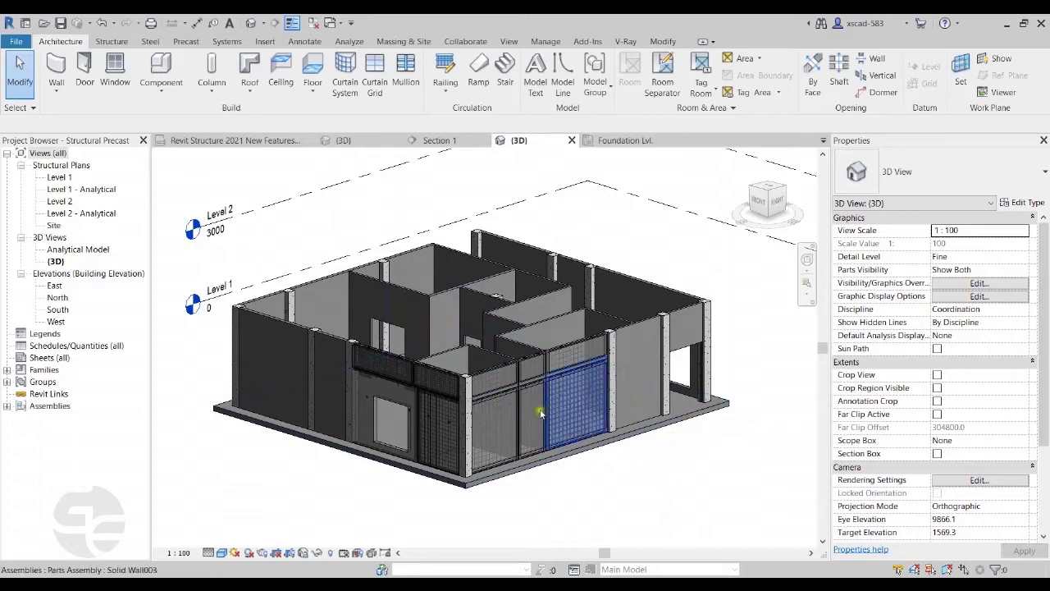
scroll(550, 390, up, 5)
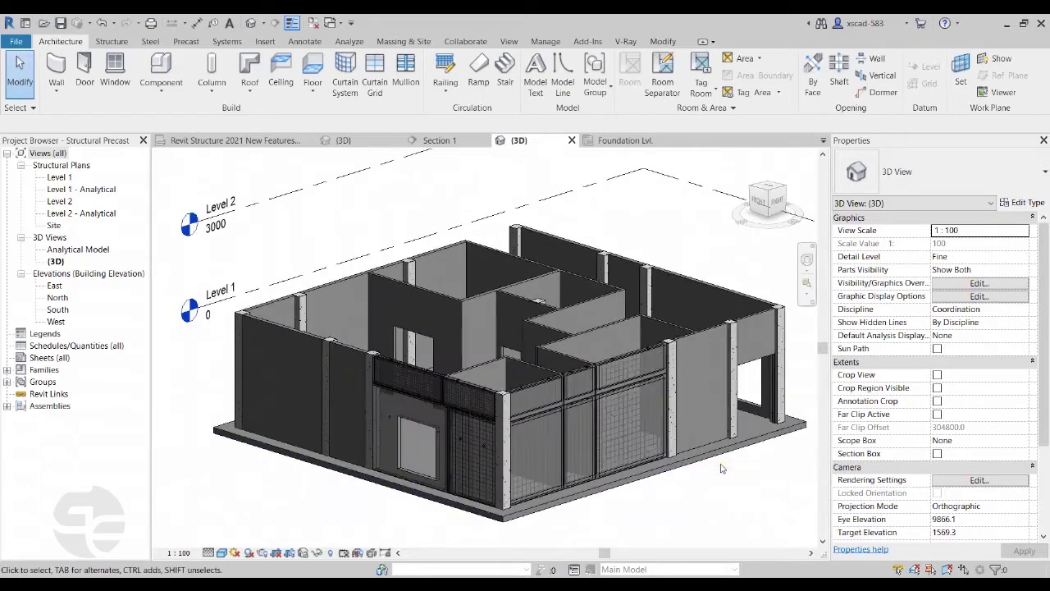
scroll(368, 286, up, 4)
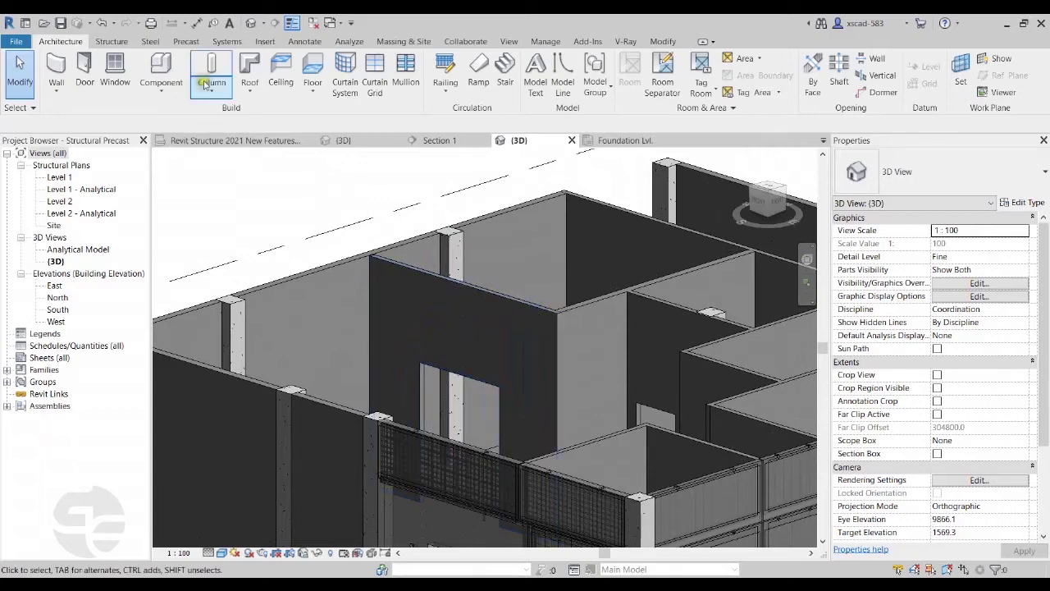
click(186, 41)
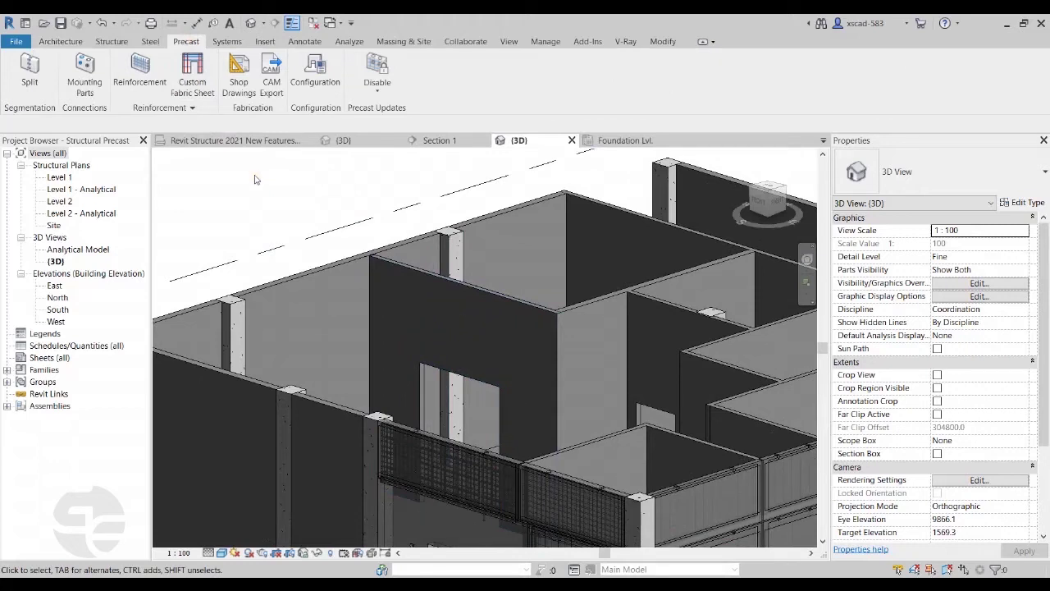
scroll(254, 181, down, 2)
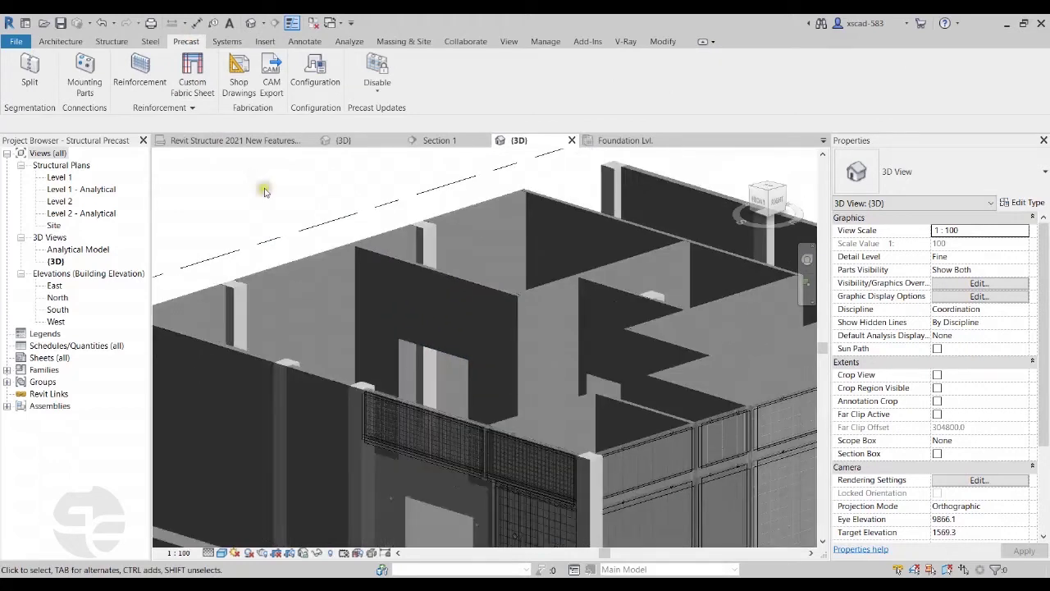
- Review the Solid Wall part and segmentation settings in the precast configuration, including the available lifter families and sizes
click(315, 76)
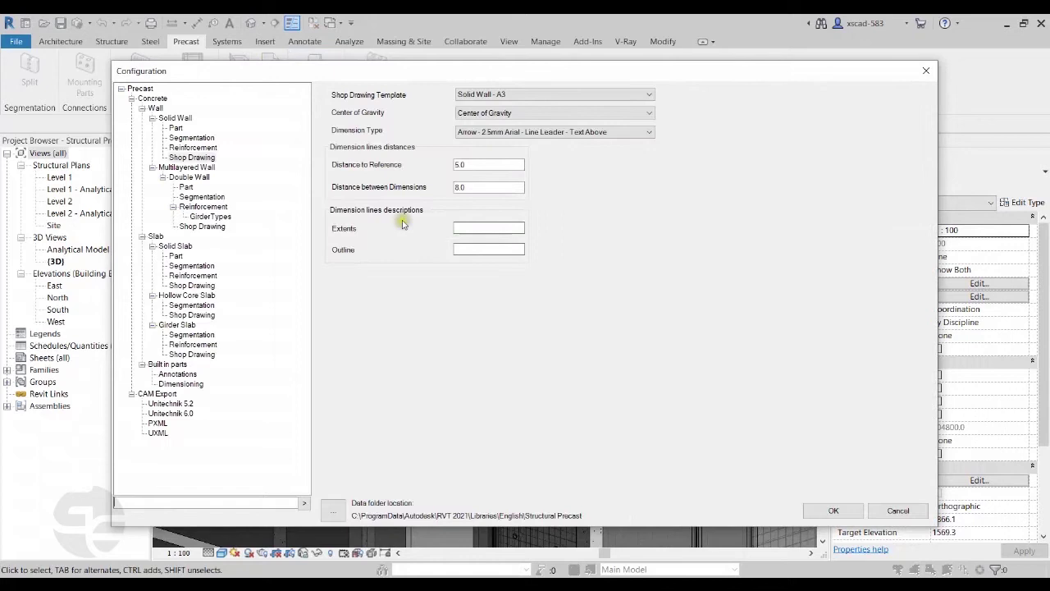
mouse_move(394, 77)
mouse_down()
mouse_move(391, 63)
mouse_move(386, 87)
mouse_up()
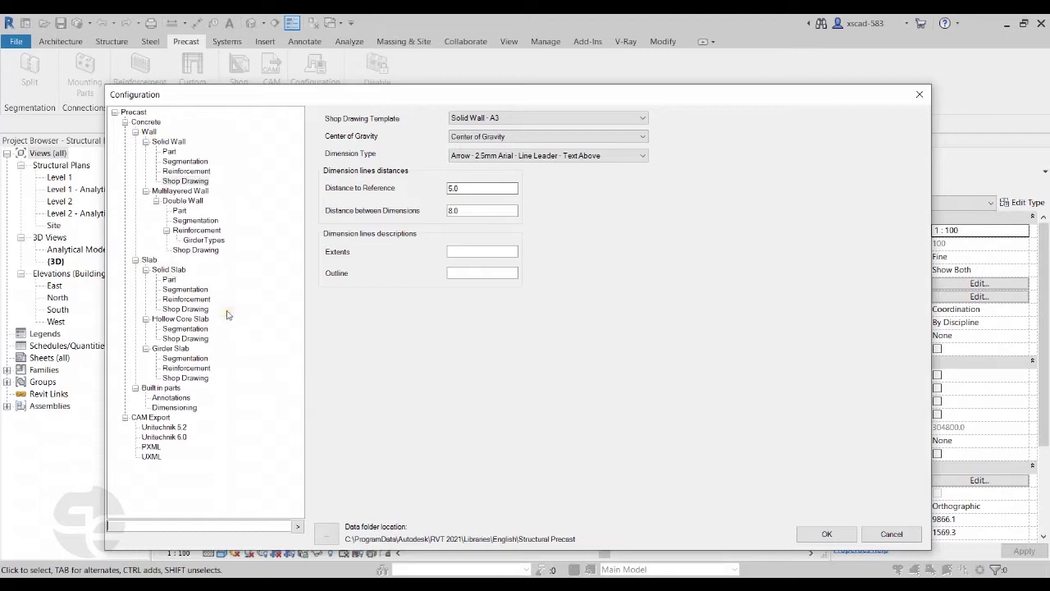
click(168, 152)
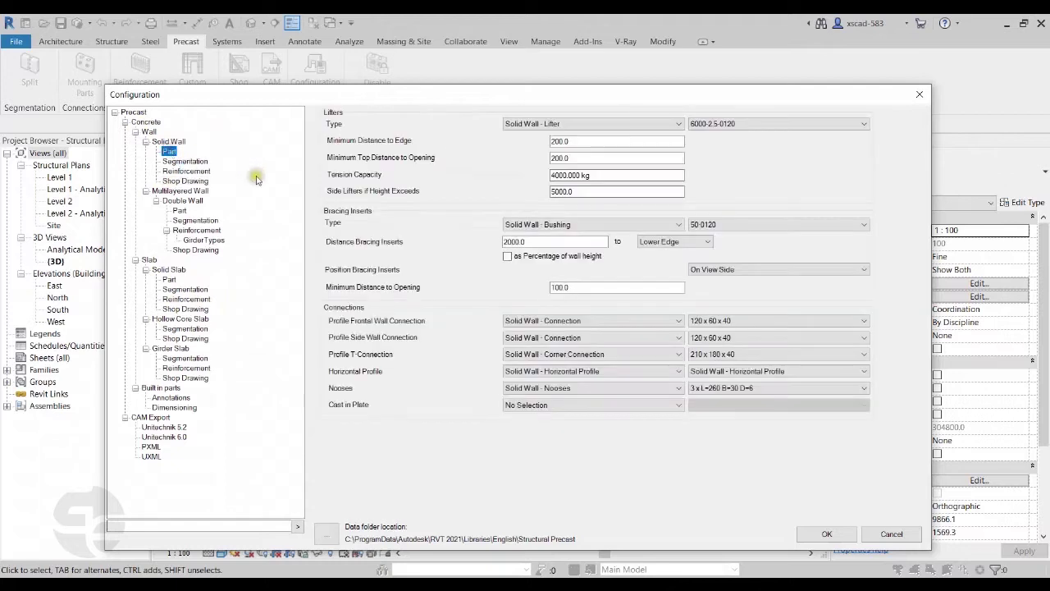
click(511, 123)
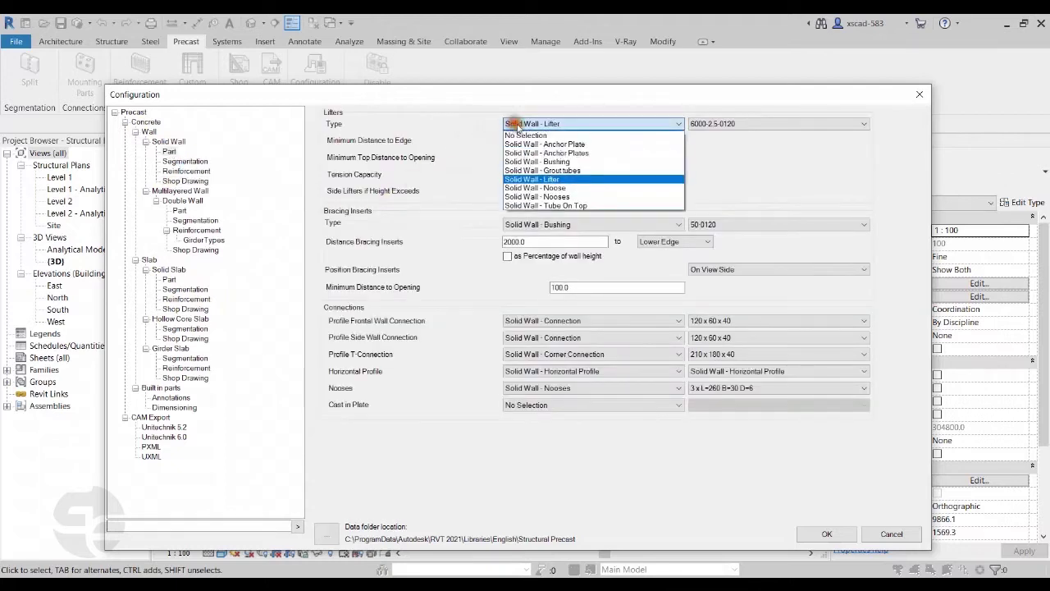
click(753, 160)
click(780, 123)
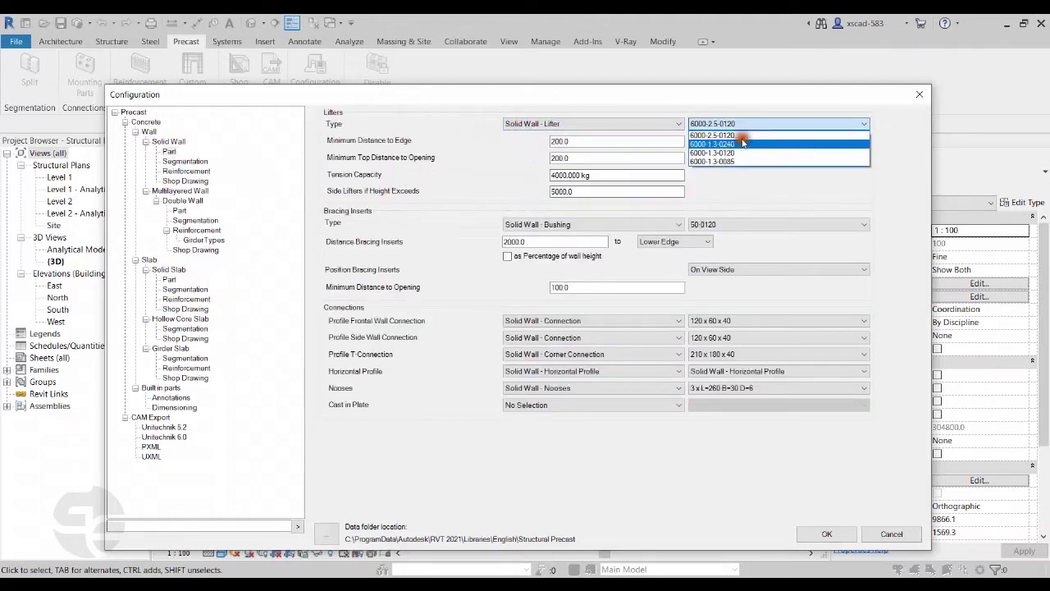
click(669, 94)
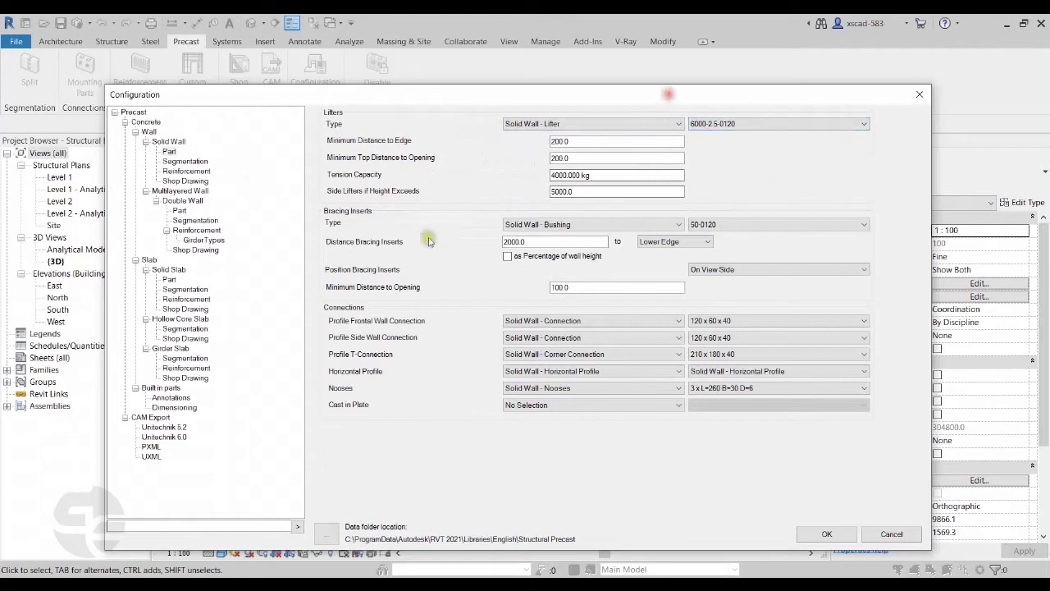
click(190, 161)
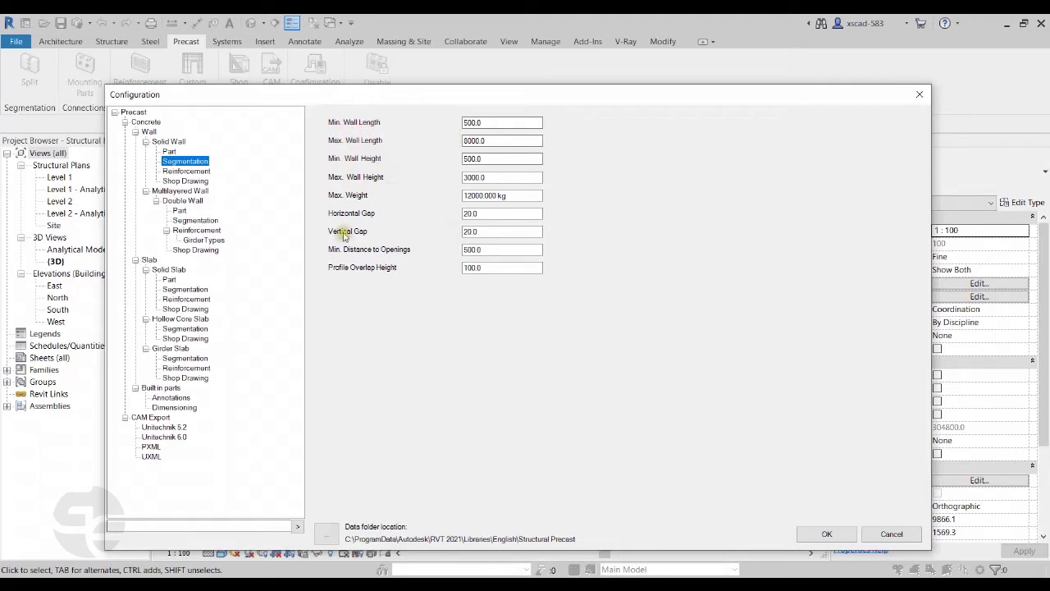
- Check the settings of both mesh layers in the Solid Wall area reinforcement type Fabric Two Layers and close them
click(189, 170)
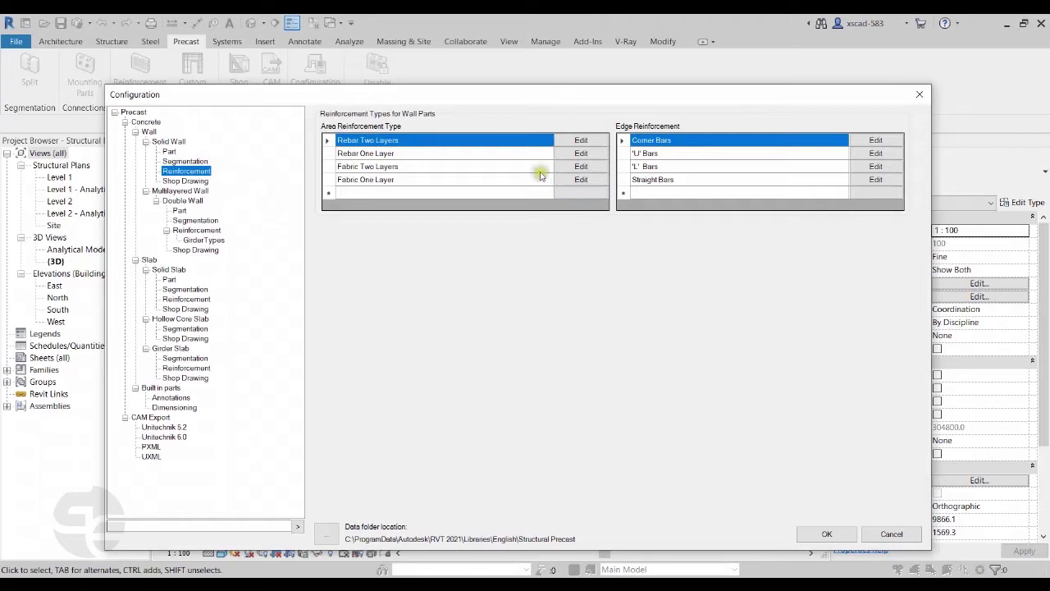
click(579, 167)
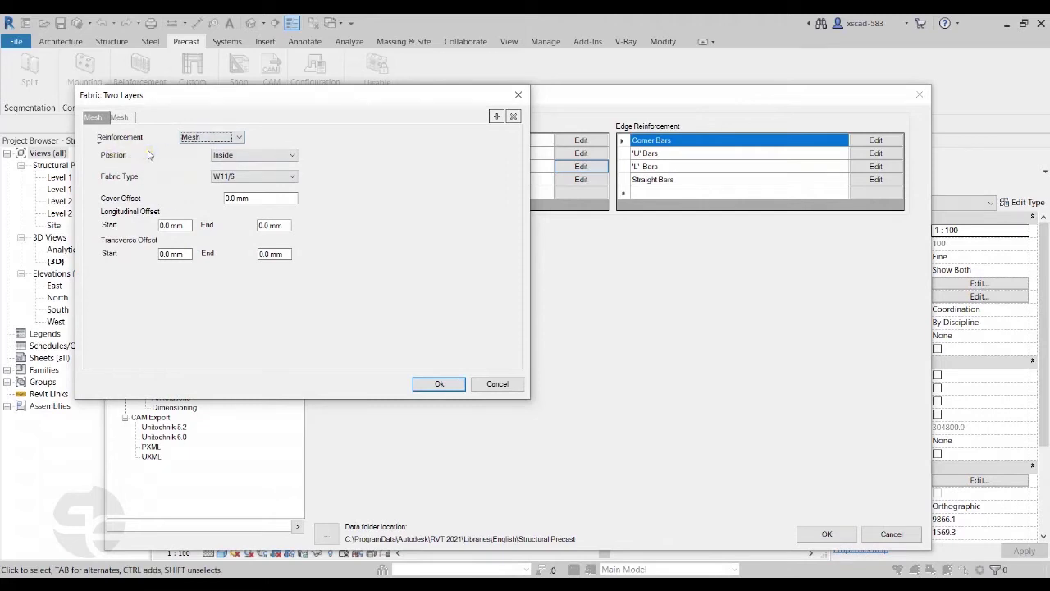
click(120, 117)
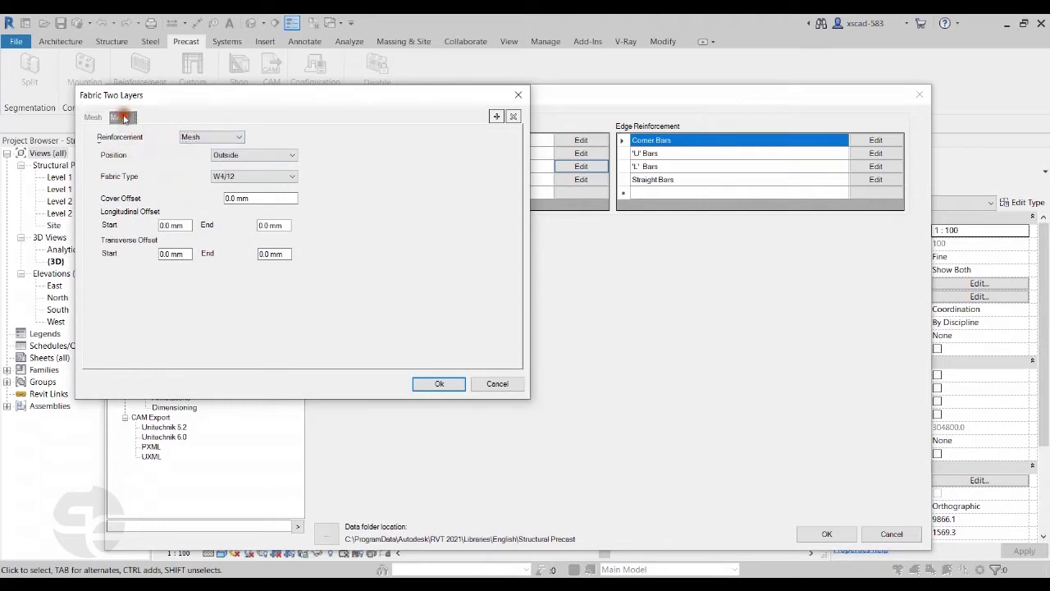
click(240, 176)
click(354, 197)
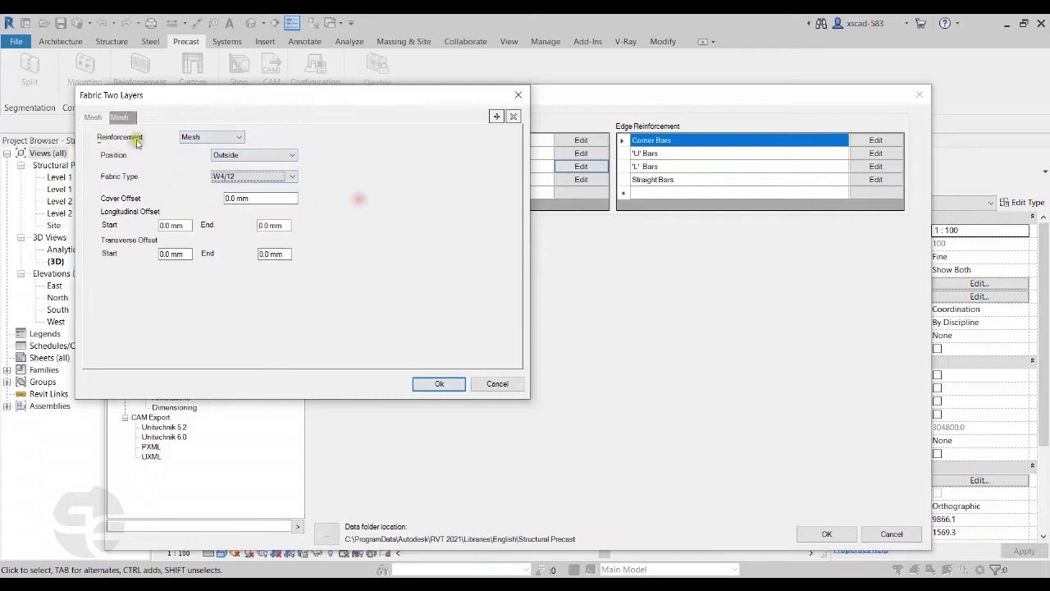
click(93, 117)
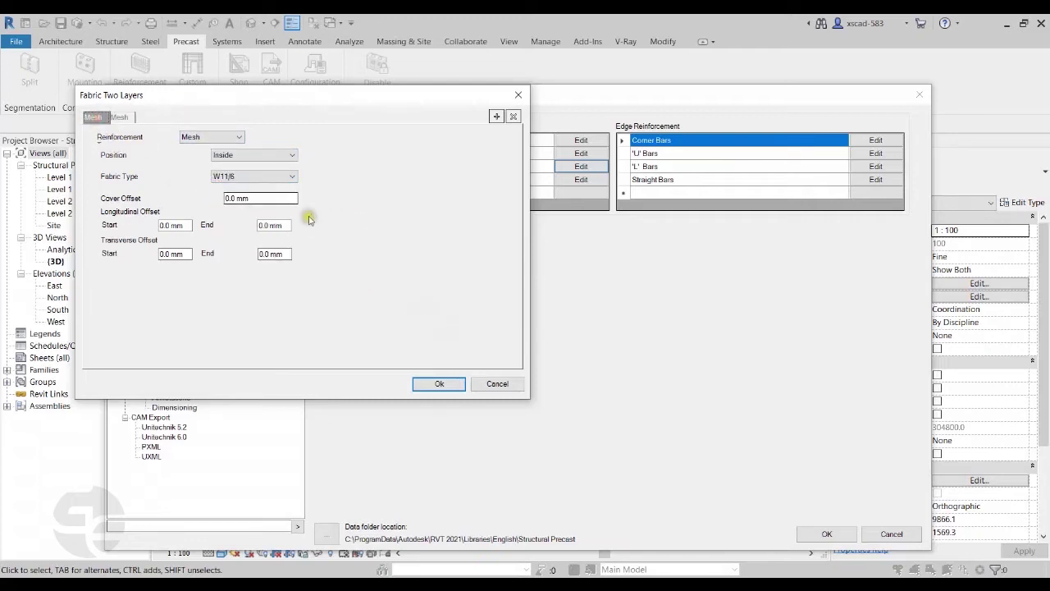
click(437, 384)
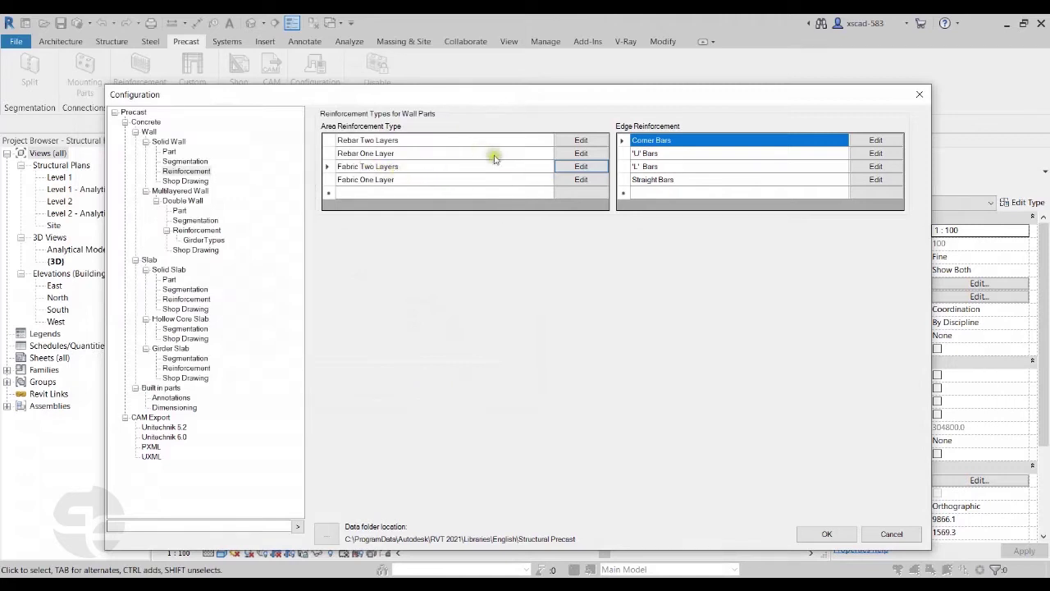
- Review the Rebar Two Layers settings for Solid Wall area reinforcement, including the available rebar types for the inside area
click(579, 140)
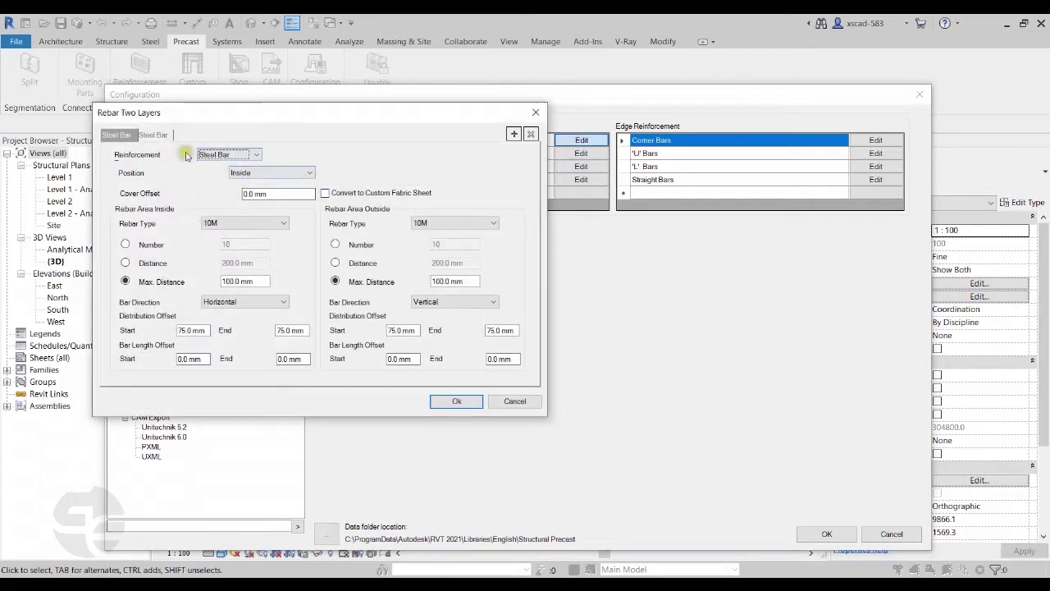
click(266, 219)
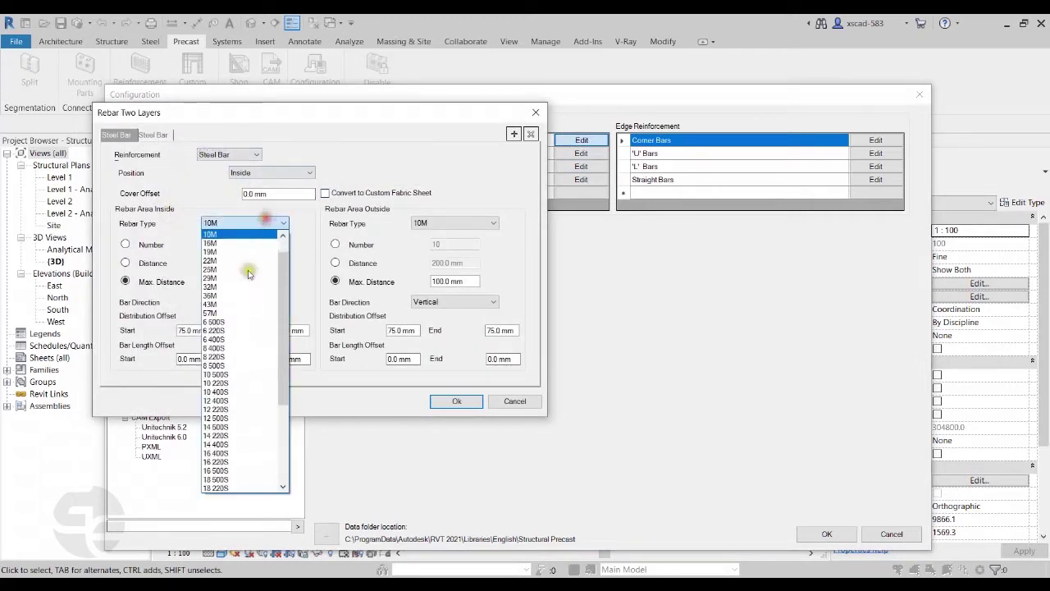
click(223, 219)
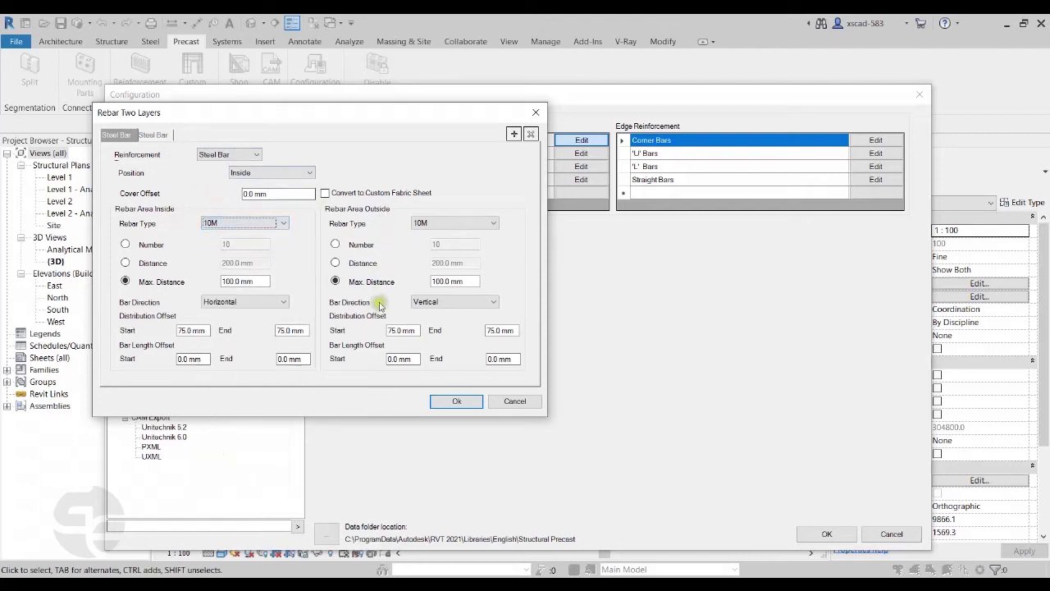
click(465, 401)
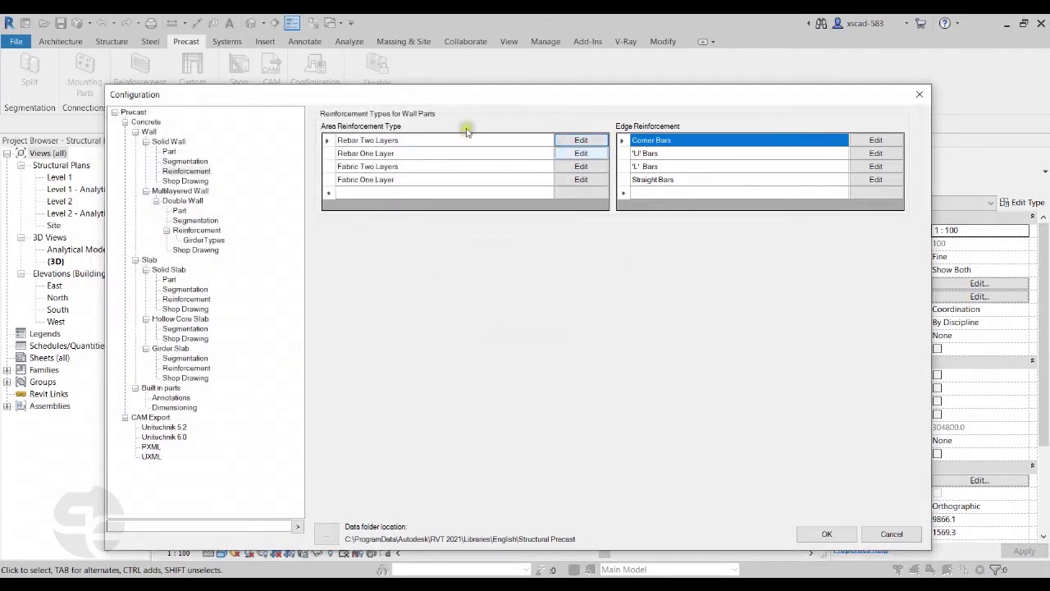
- Review the Solid Wall shop drawing settings, including the available dimension types
click(184, 180)
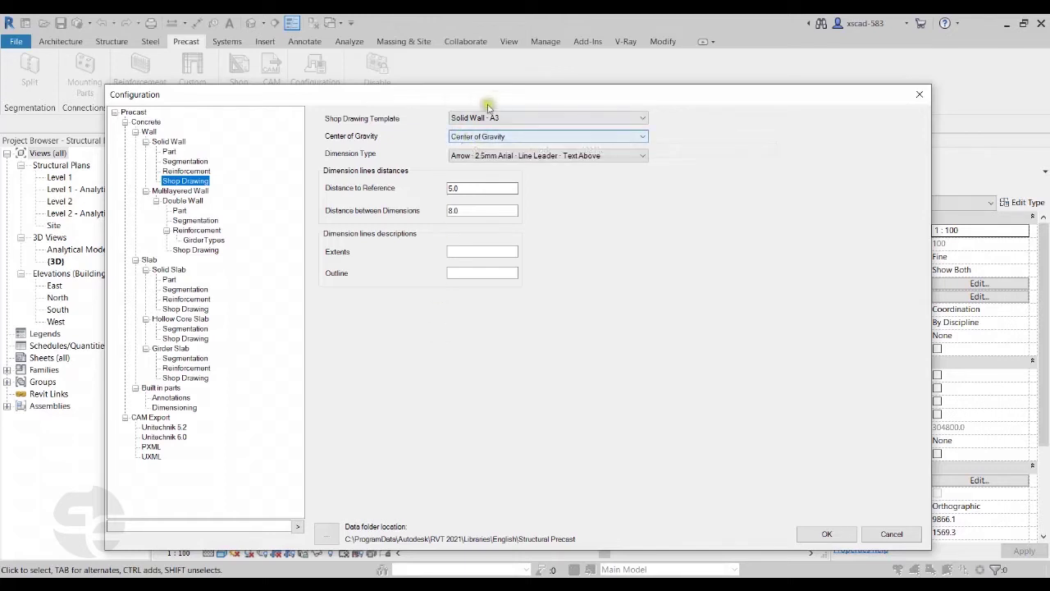
click(497, 155)
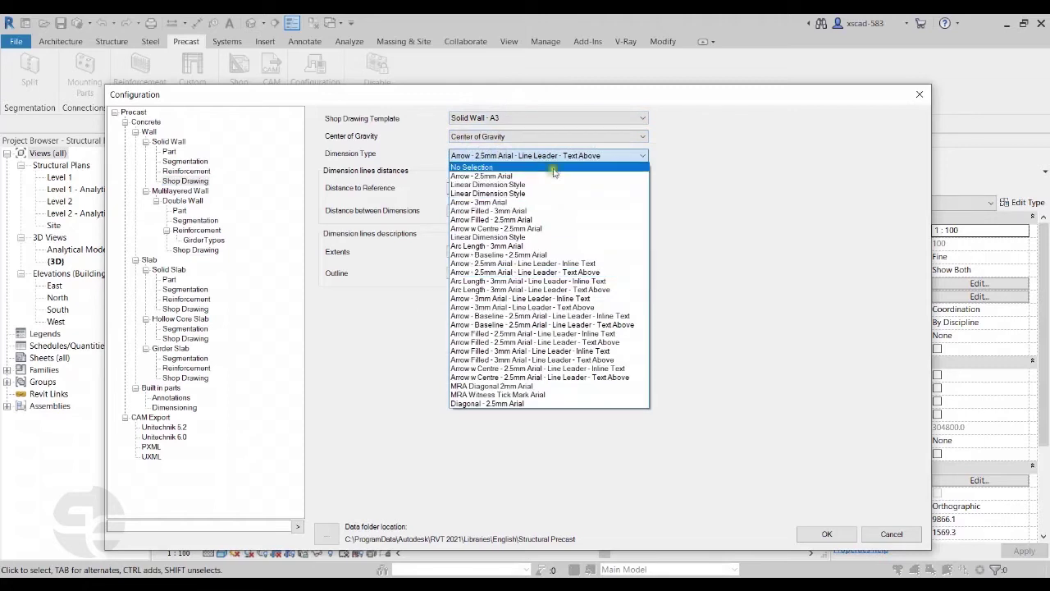
click(702, 188)
click(254, 264)
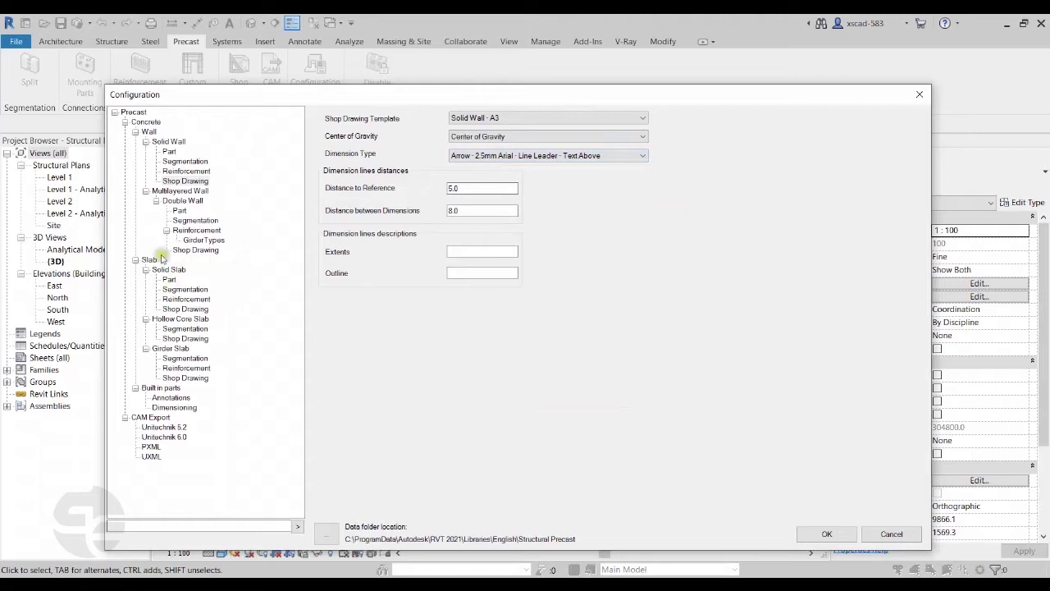
- Review the Solid Slab part, segmentation, reinforcement and shop drawing settings, and close the precast configuration
click(169, 280)
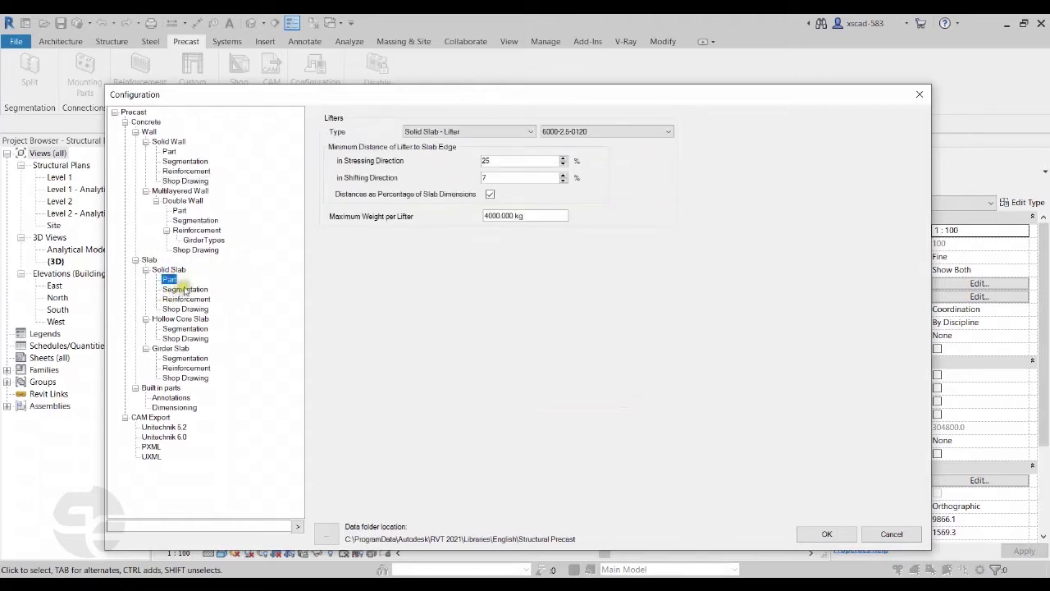
click(184, 290)
click(188, 299)
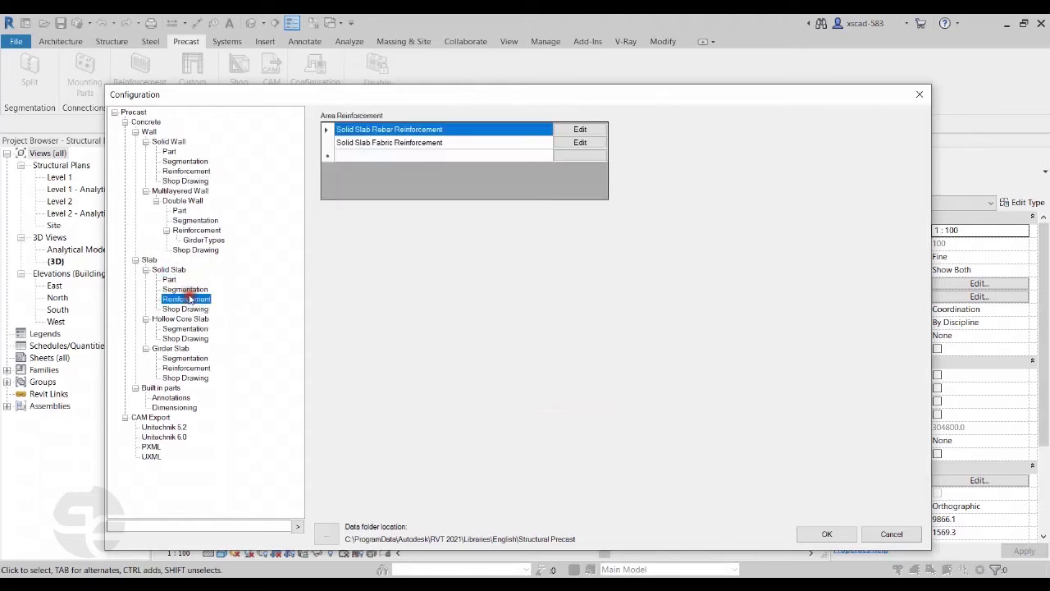
click(188, 309)
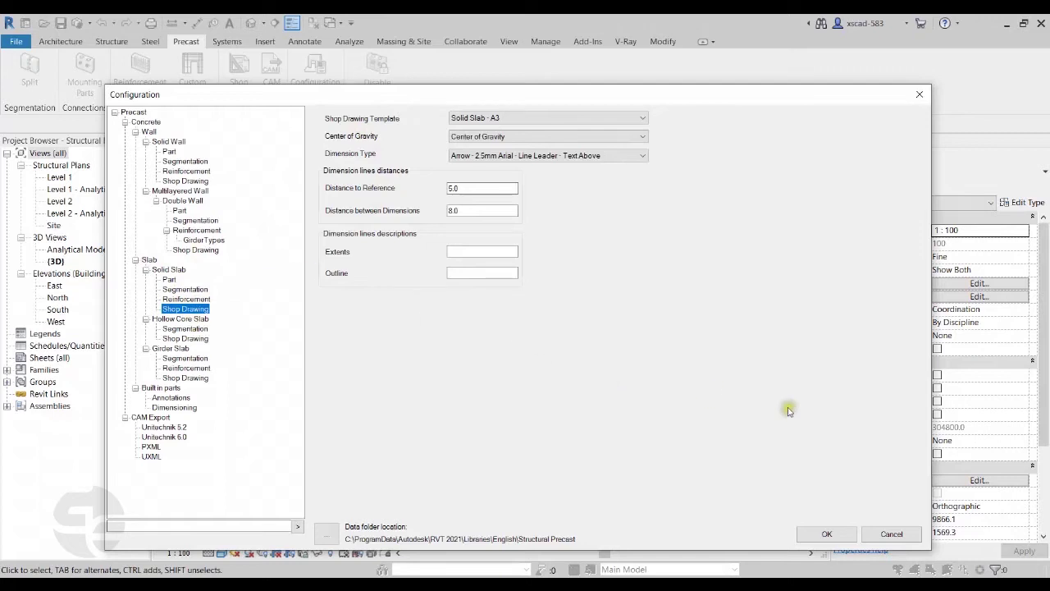
click(828, 534)
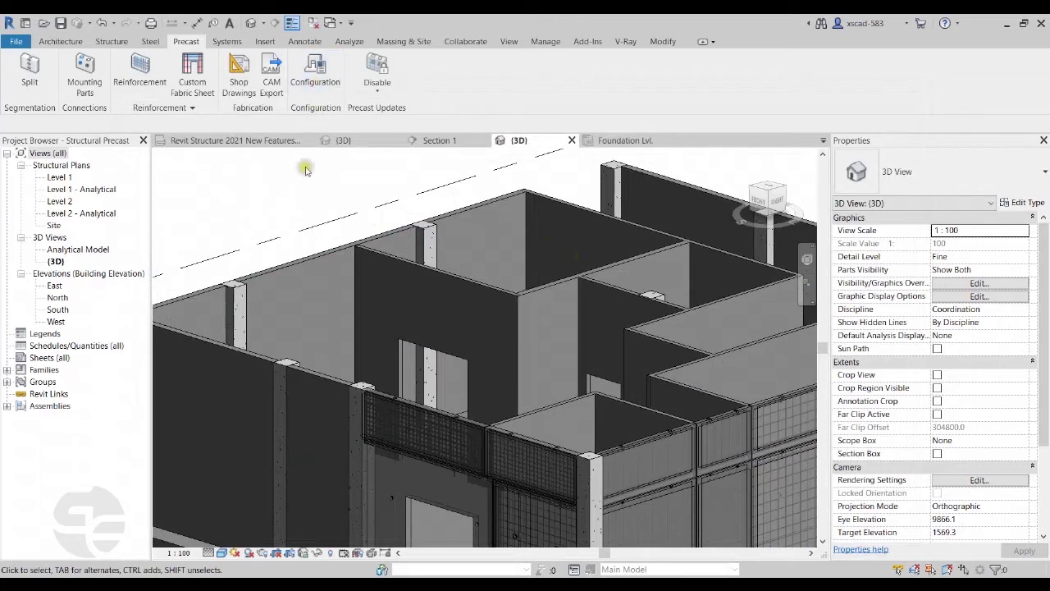
- Split the interior Generic - 100mm wall with the door opening into precast elements and inspect the split wall up close
click(449, 281)
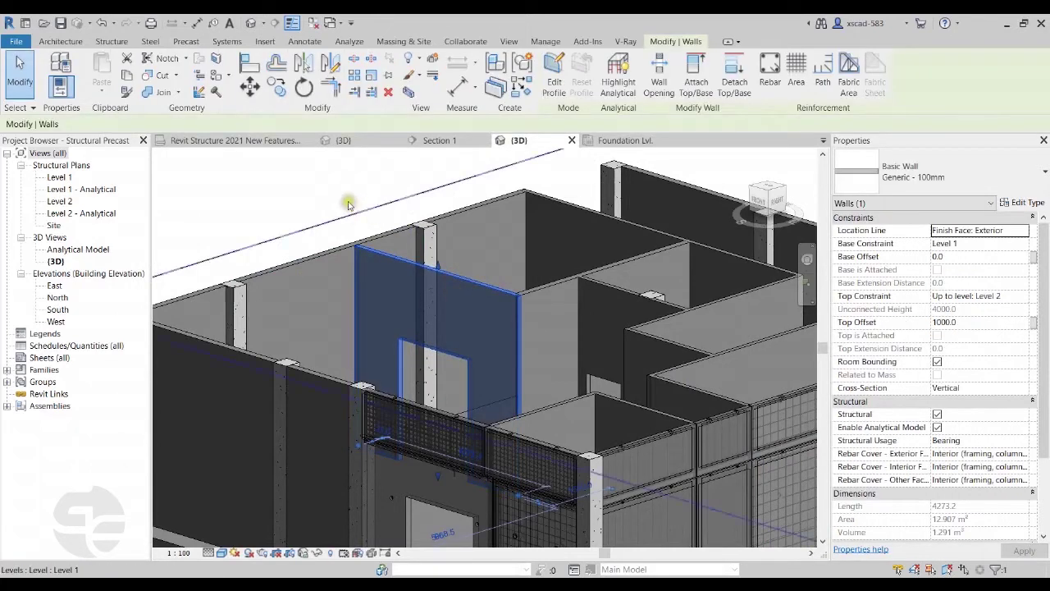
click(175, 39)
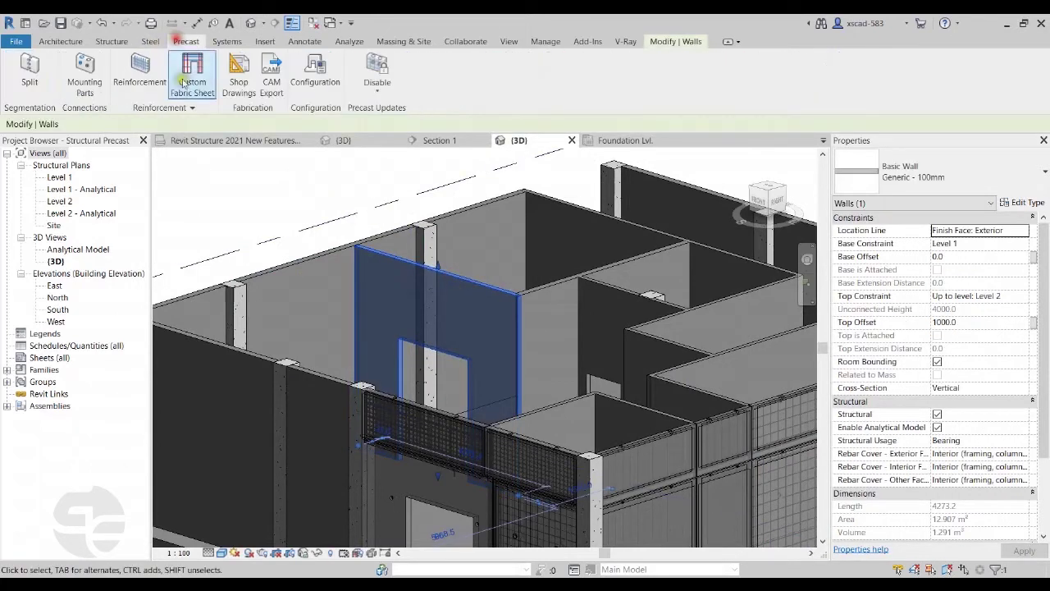
click(30, 73)
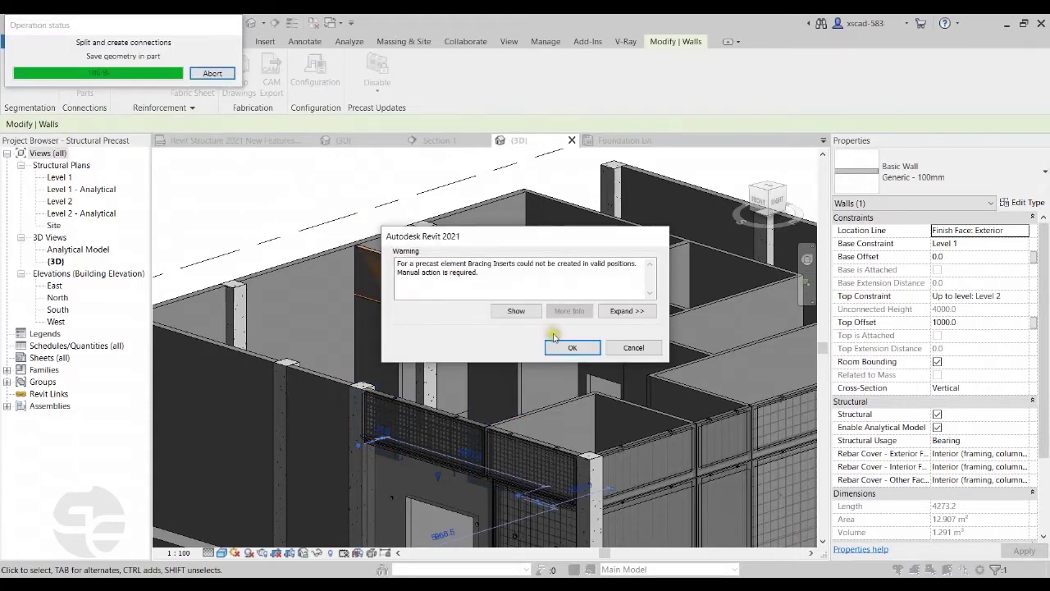
click(566, 345)
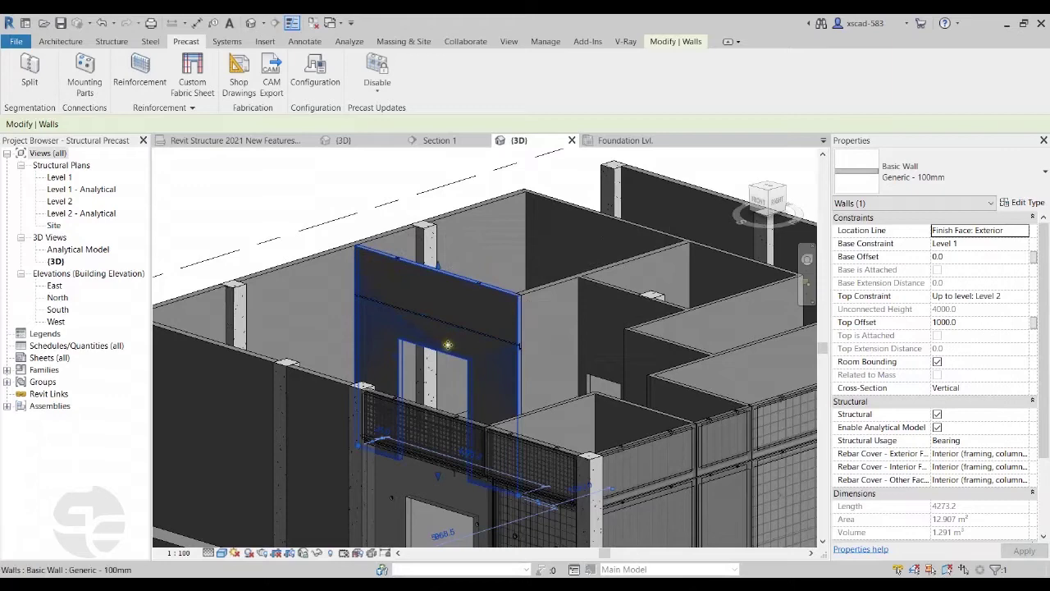
scroll(448, 345, up, 3)
shift+middle_drag(448, 350, 469, 328)
scroll(465, 320, up, 2)
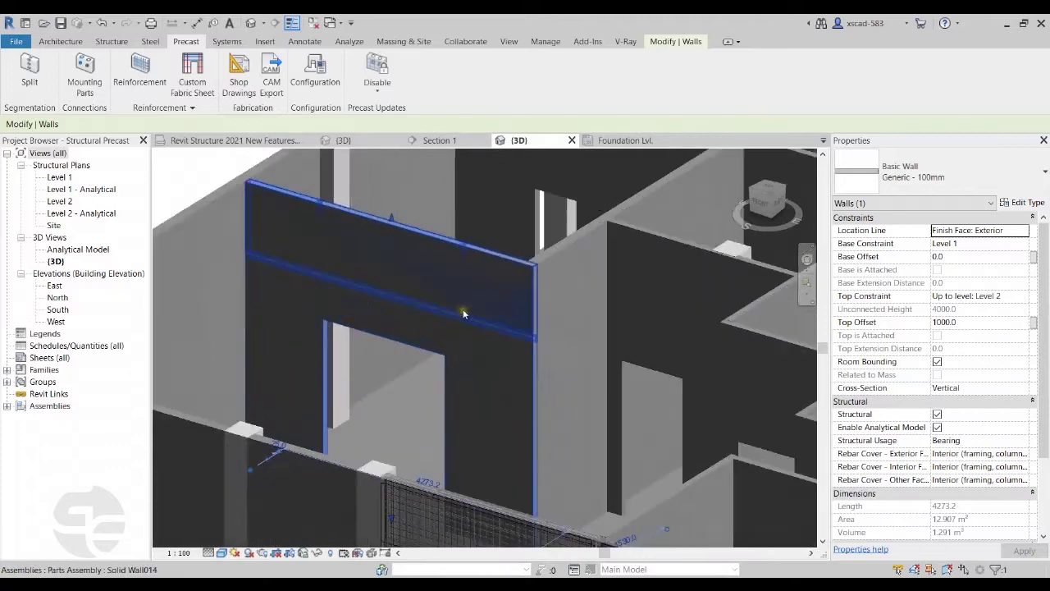
right_click(444, 270)
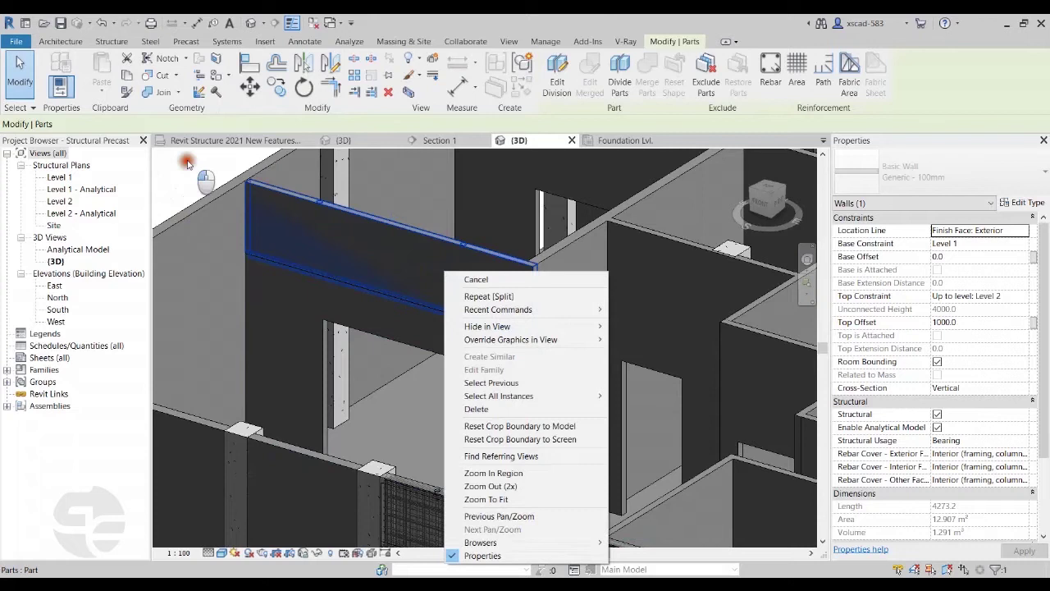
click(187, 164)
click(188, 171)
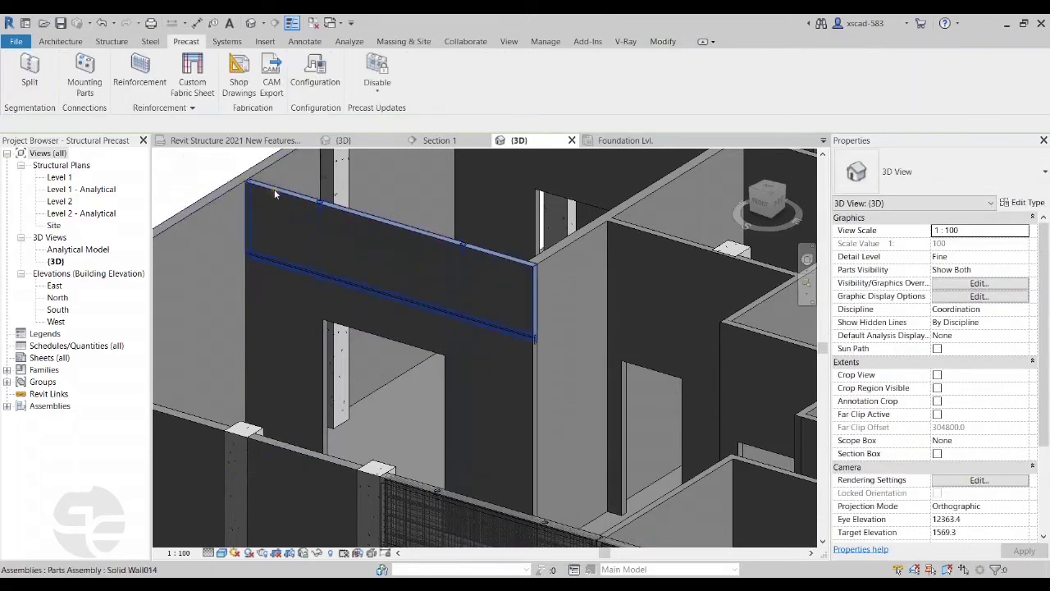
- Hide the original Generic - 100mm wall element in the 3D view, leaving its precast parts displayed
key(Tab)
click(276, 192)
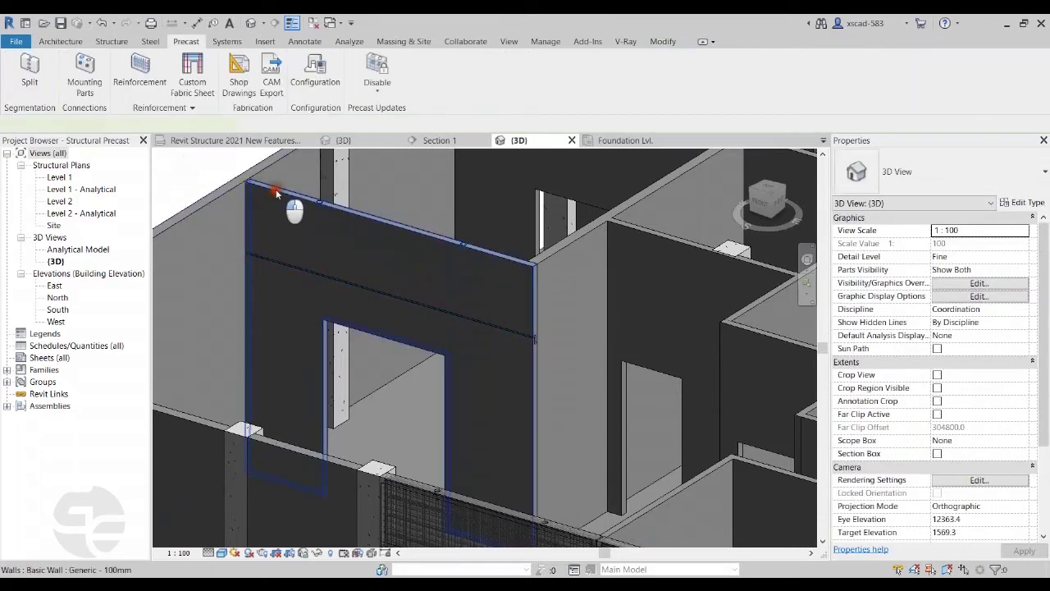
right_click(276, 190)
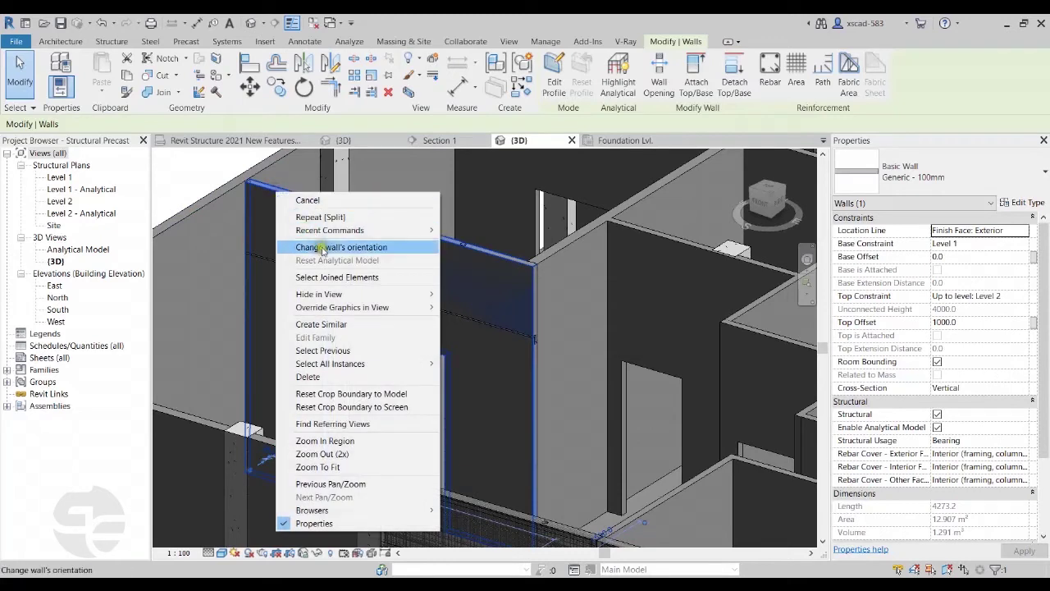
mouse_move(415, 294)
click(449, 297)
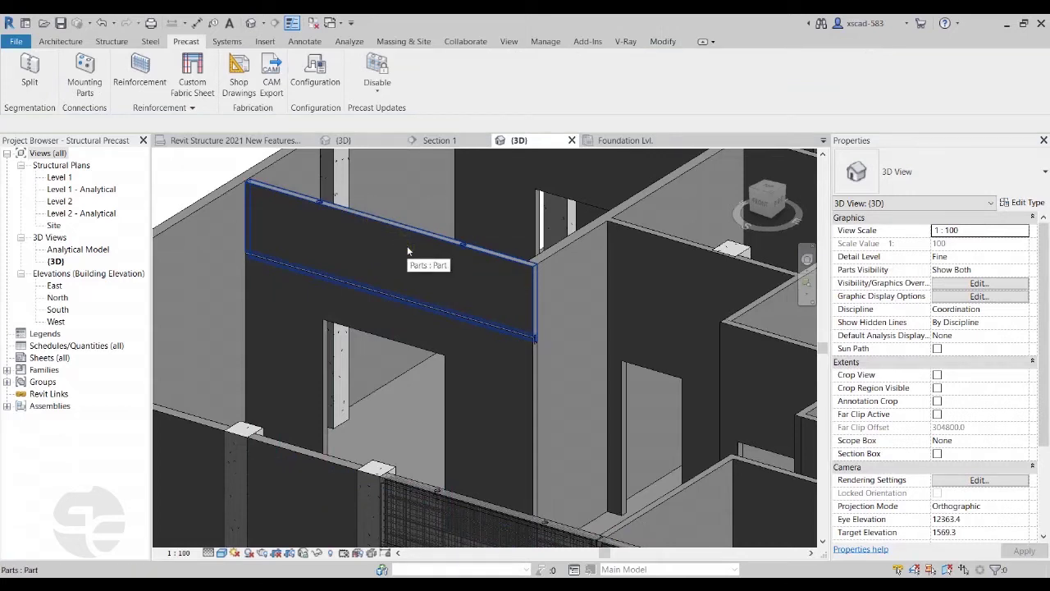
- Inspect the properties of the upper precast assembly Solid Wall014 and of the part inside it
scroll(407, 246, down, 1)
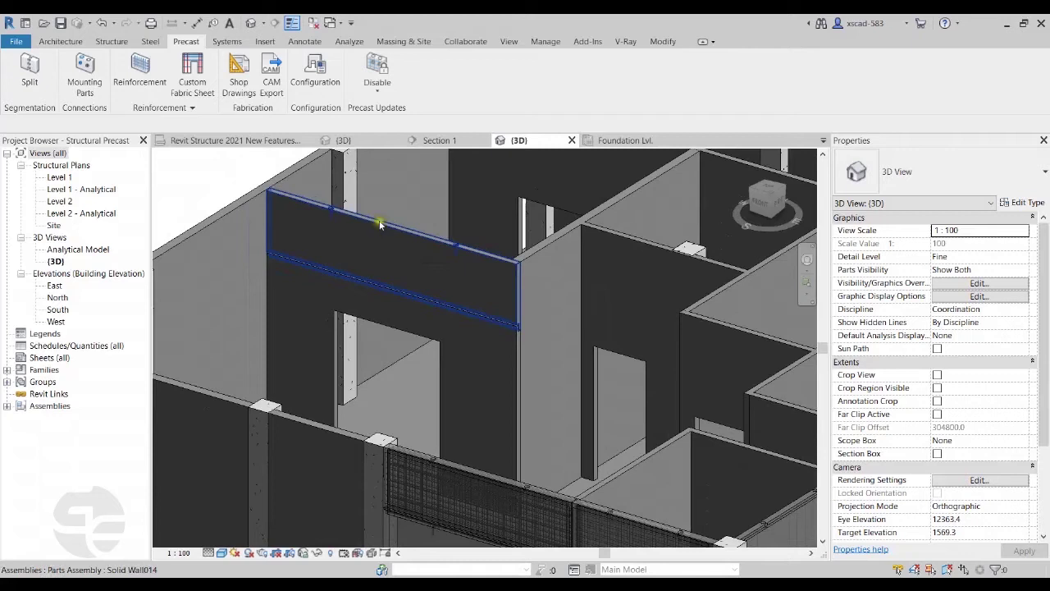
click(379, 219)
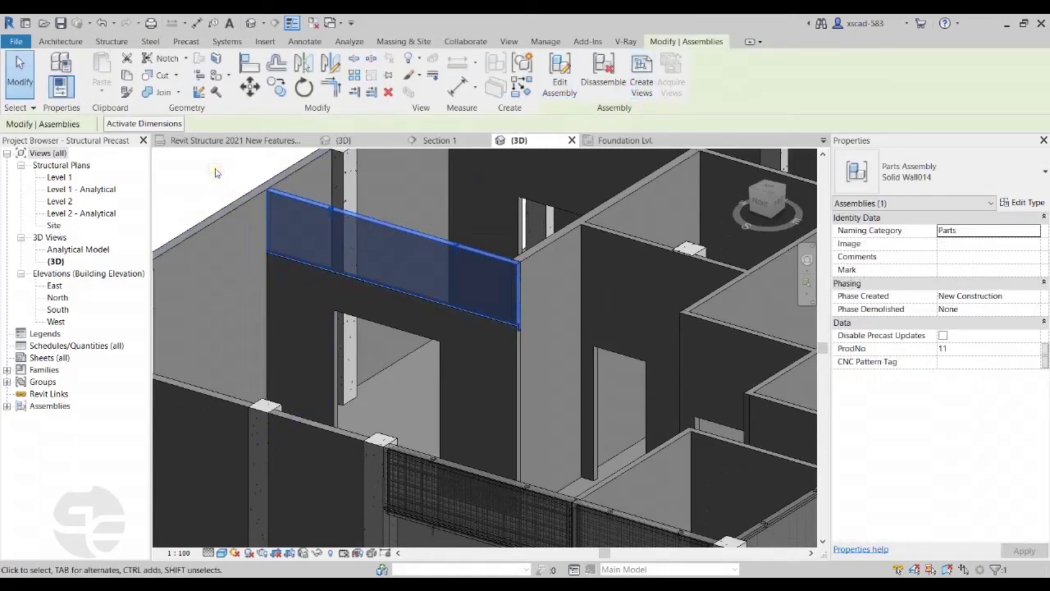
key(Escape)
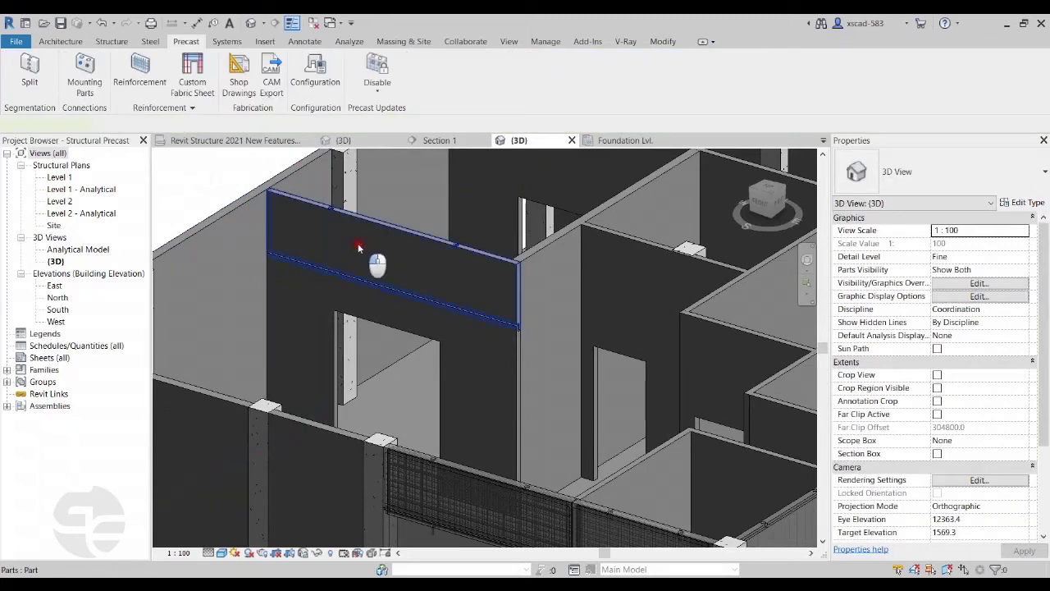
click(359, 248)
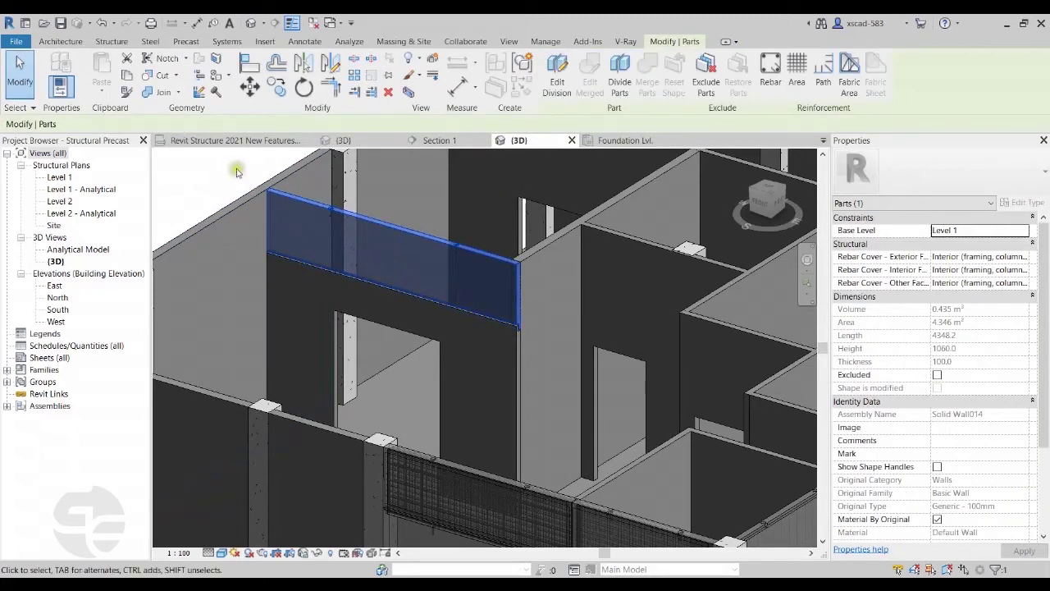
key(Escape)
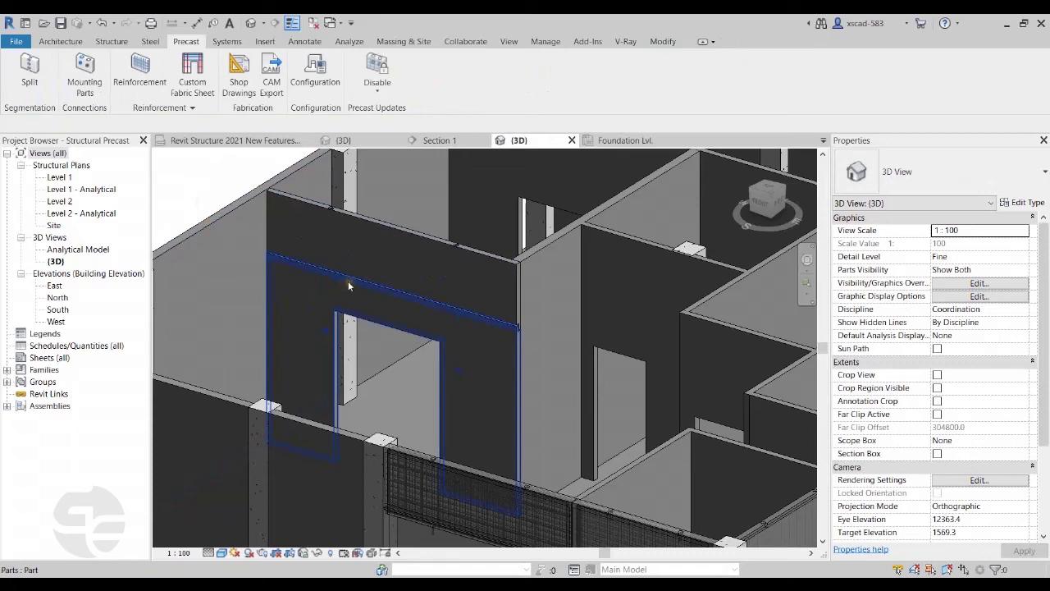
- Locate the Solid Wall015 assembly in the 3D view by selecting all its instances from the project's assemblies, and clear the selection
scroll(328, 312, down, 1)
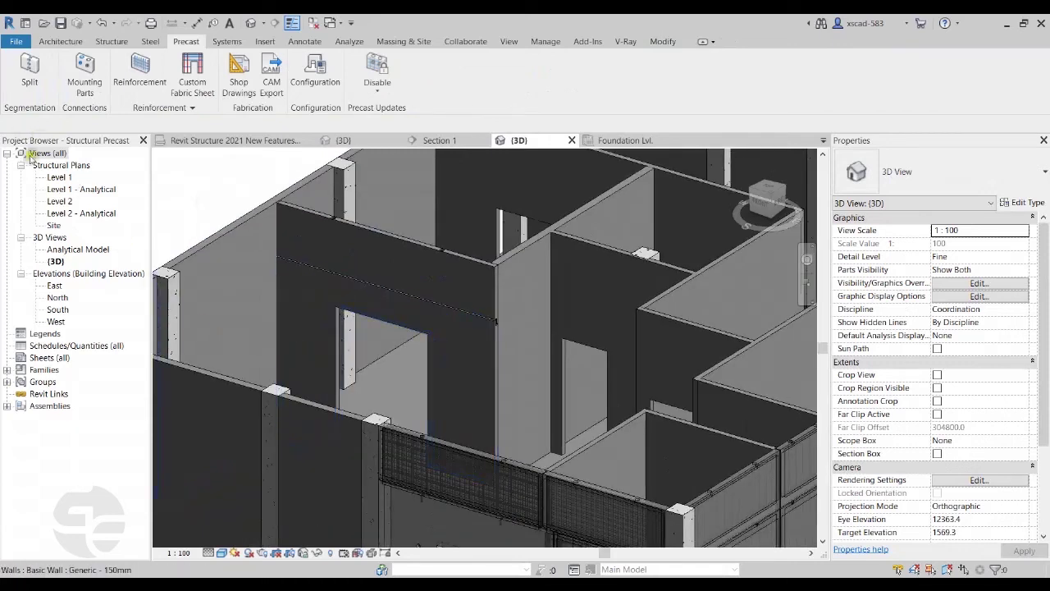
click(6, 405)
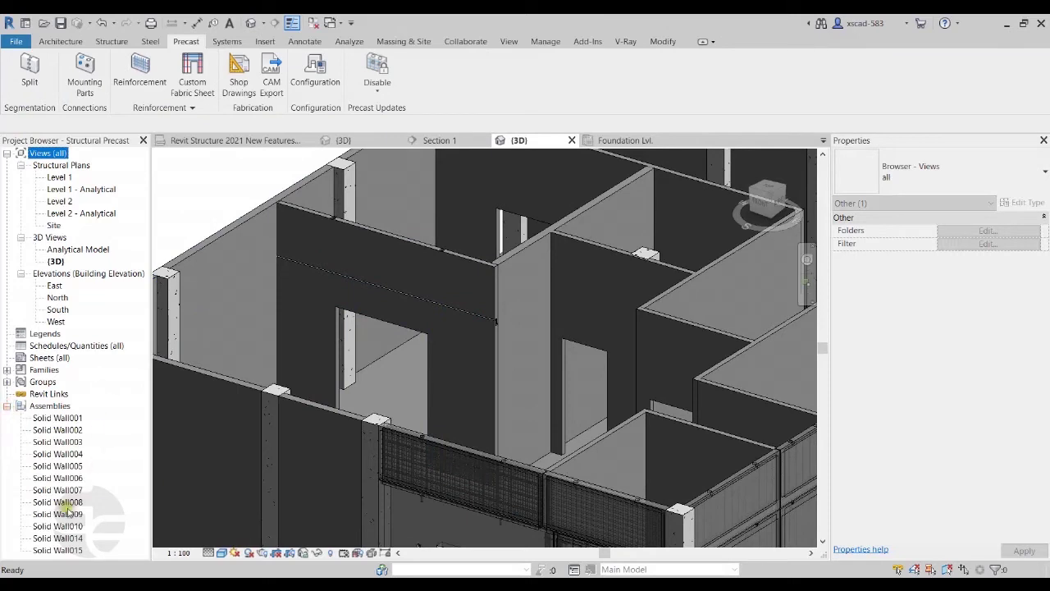
click(65, 550)
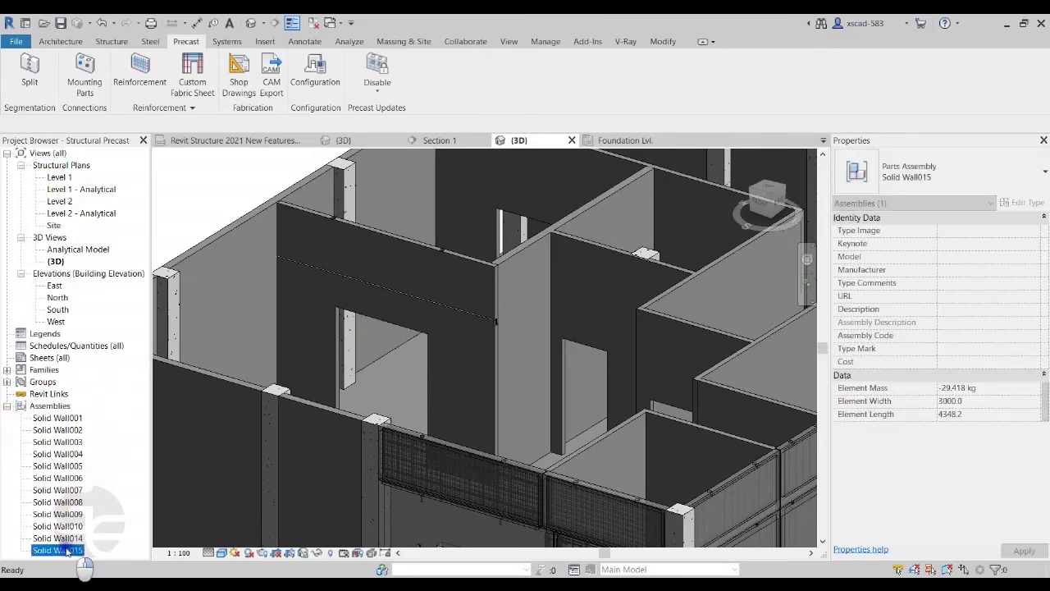
right_click(66, 550)
mouse_move(144, 456)
click(242, 457)
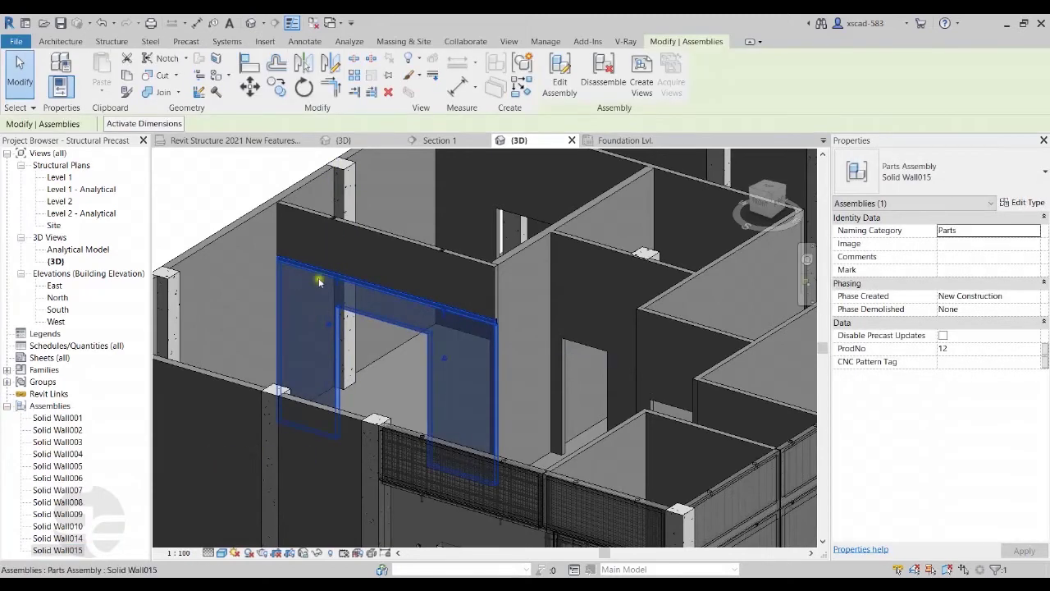
click(230, 192)
- Override the upper Solid Wall014 assembly's graphics by element in the 3D view, setting its surface transparency to 50
scroll(375, 261, up, 3)
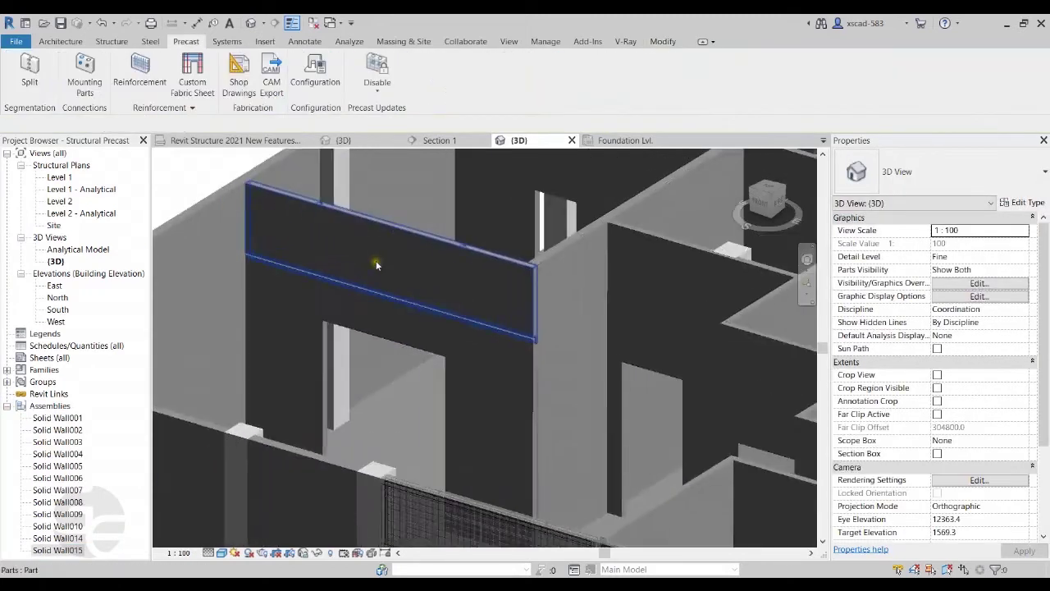
click(383, 219)
right_click(382, 218)
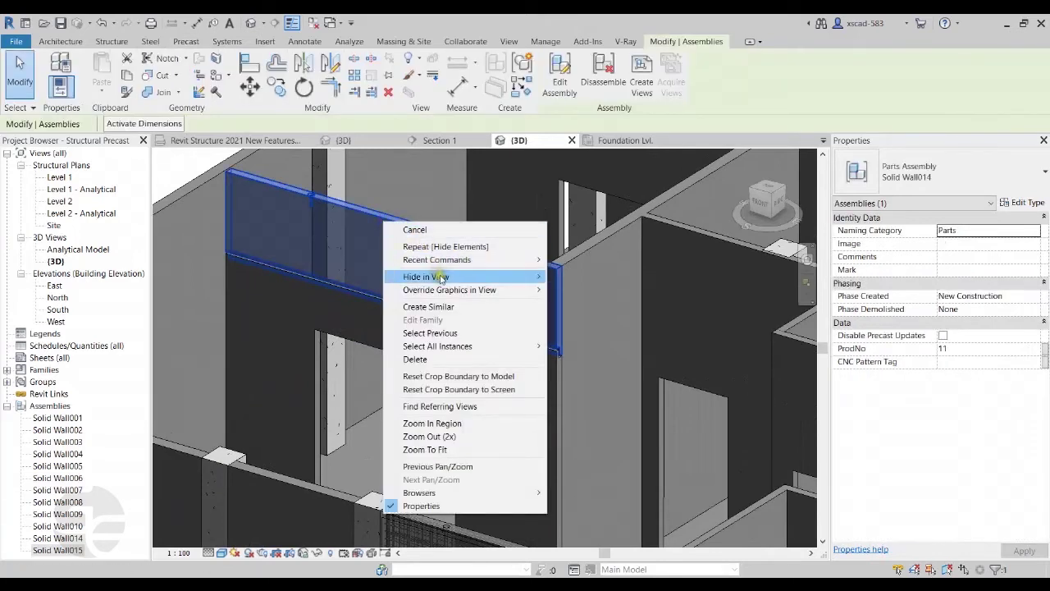
mouse_move(443, 282)
mouse_move(450, 290)
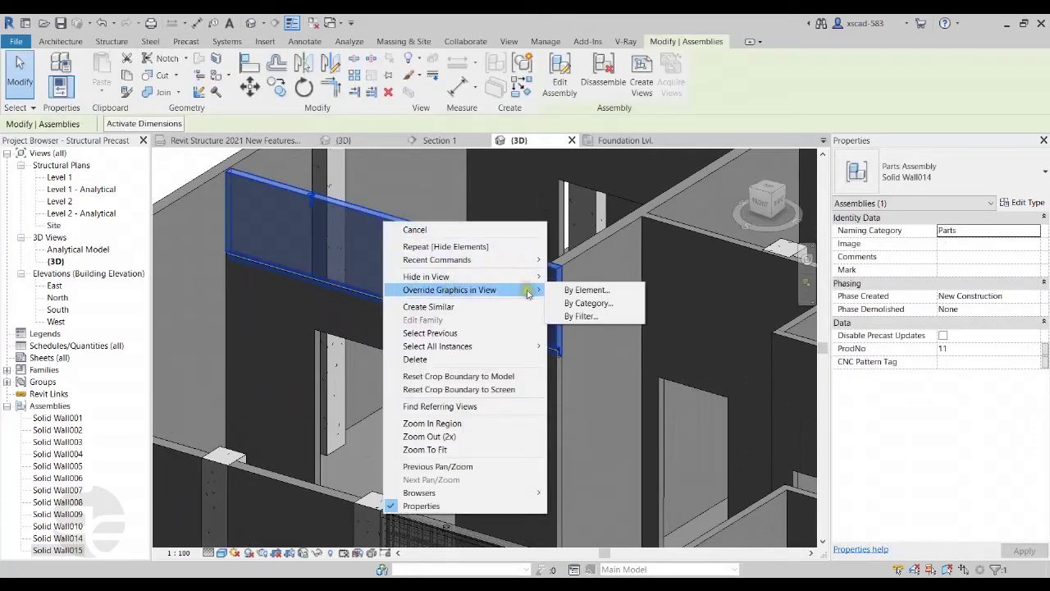
click(584, 292)
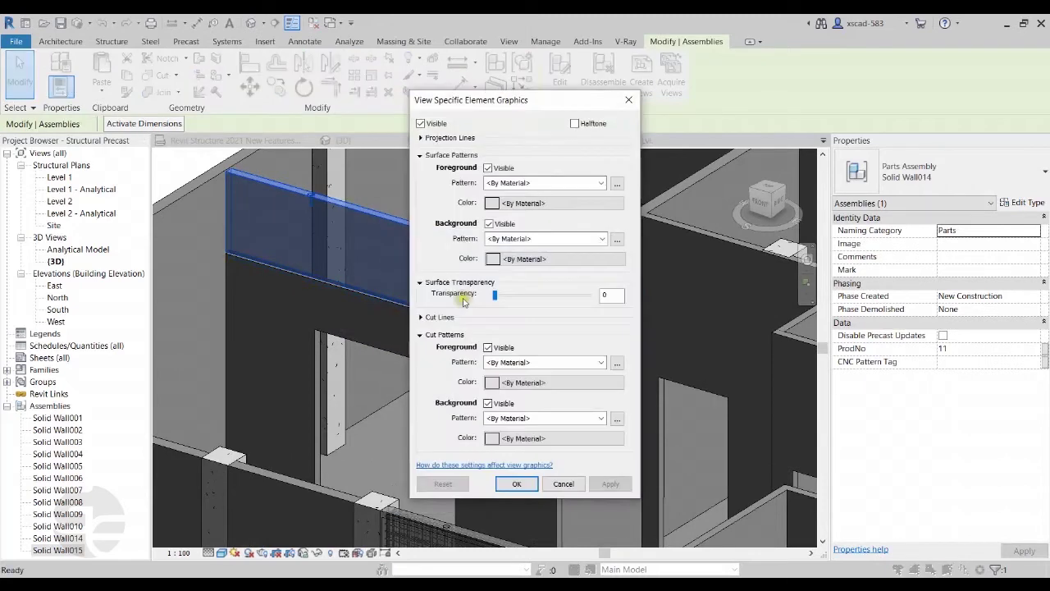
drag(496, 296, 545, 300)
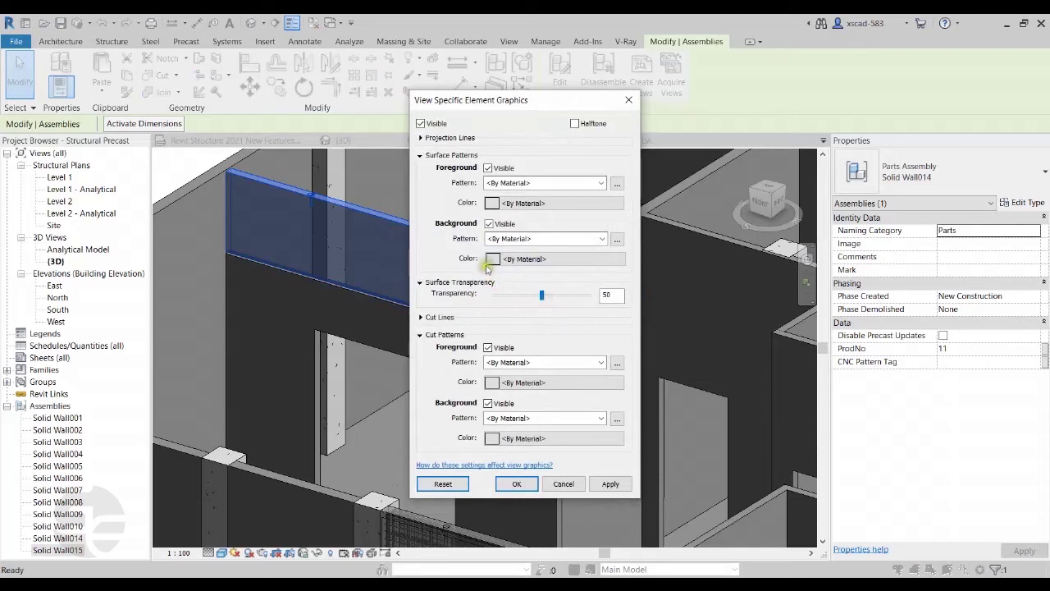
- Give Solid Wall014's surface foreground a yellow solid fill, apply the graphics override and clear the selection
click(599, 183)
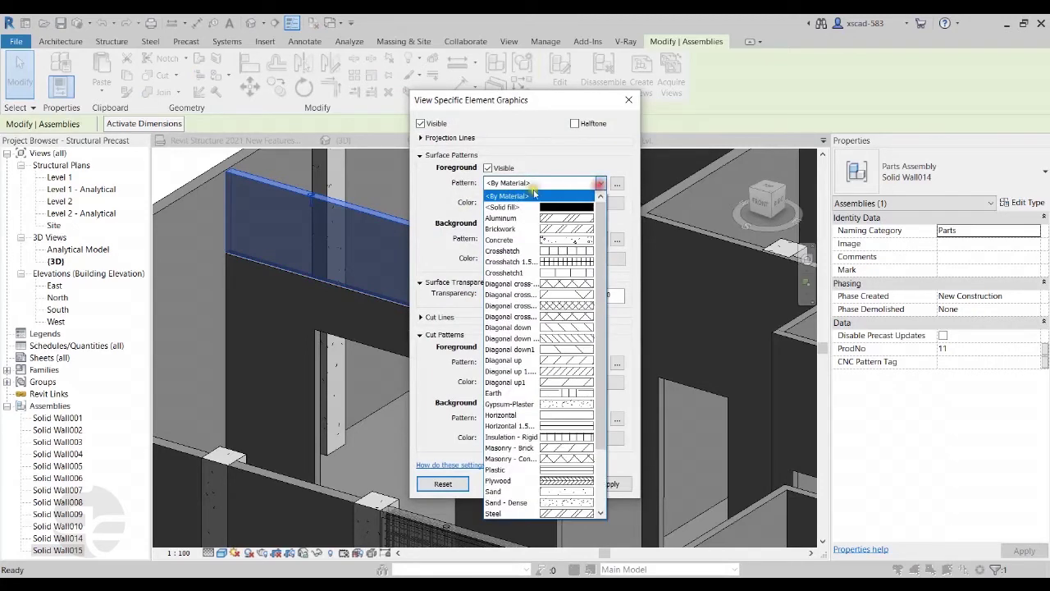
click(504, 202)
click(504, 203)
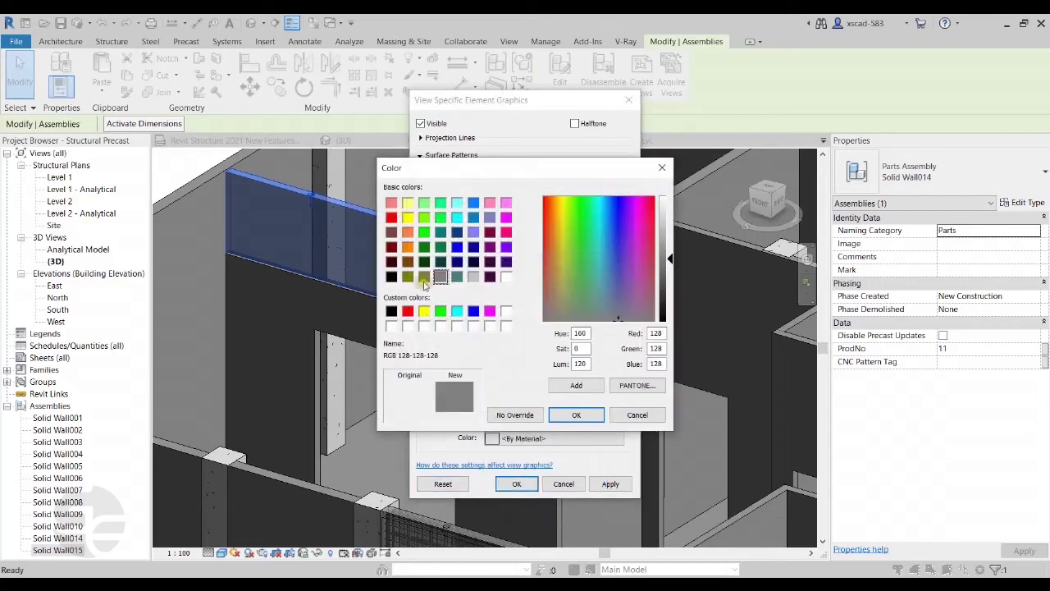
click(424, 311)
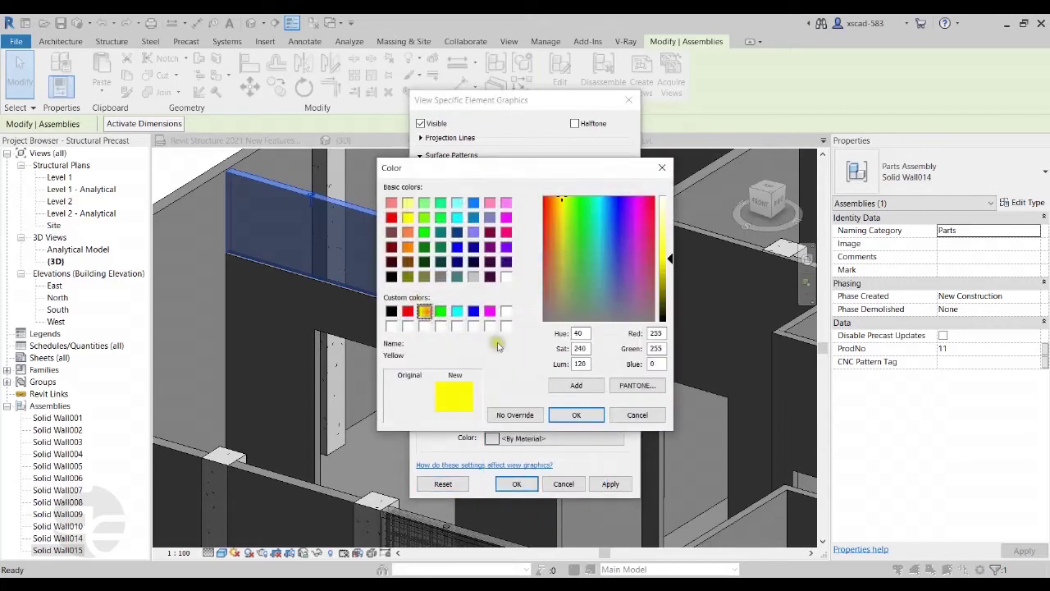
click(576, 414)
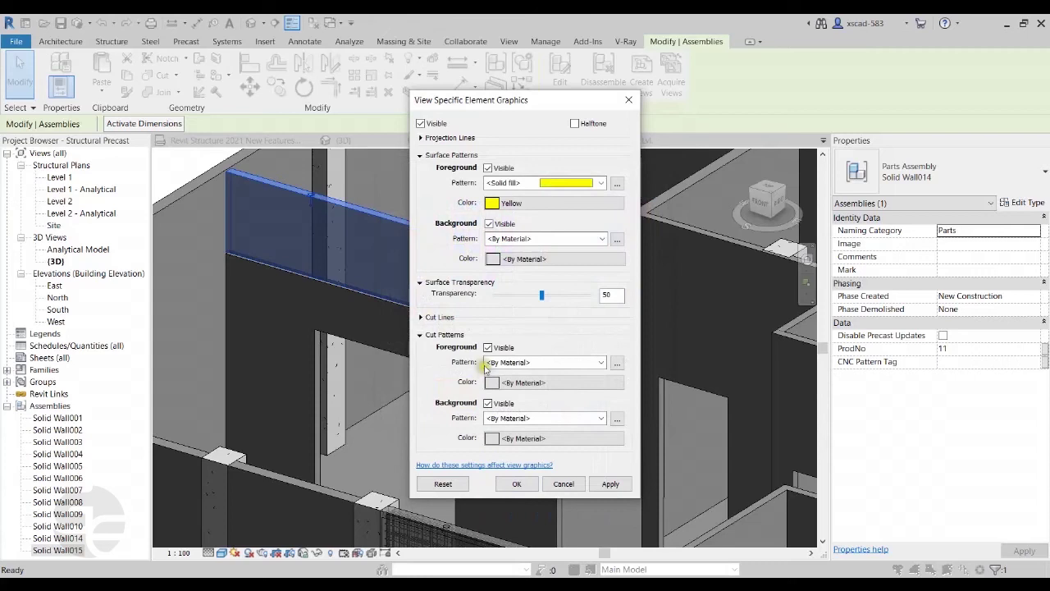
click(513, 484)
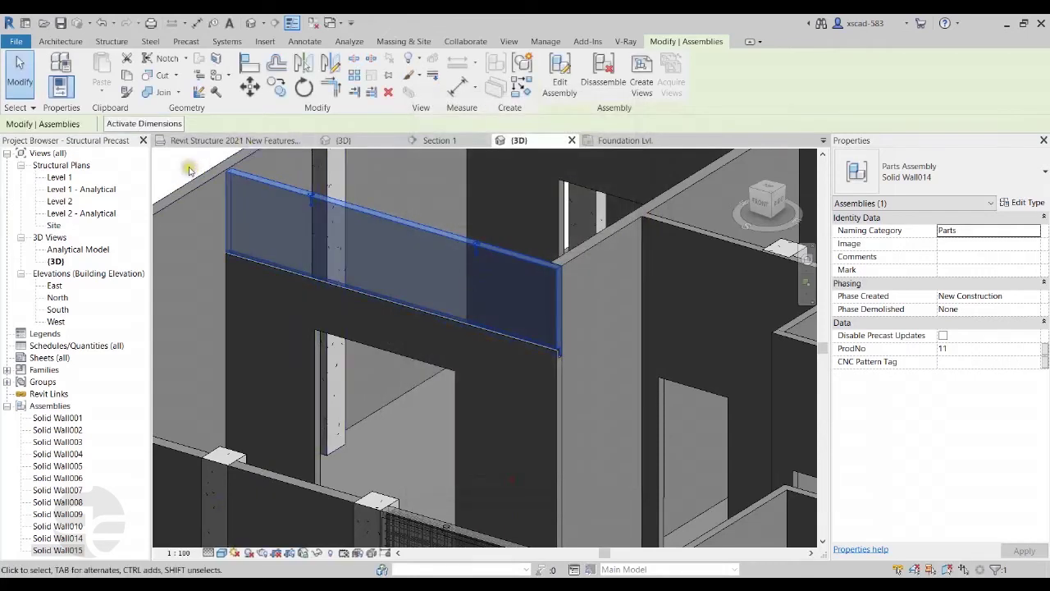
key(Escape)
- Override the graphics of the Solid Wall015 assembly around the door opening with a surface transparency of about 47
shift+middle_drag(478, 238, 334, 270)
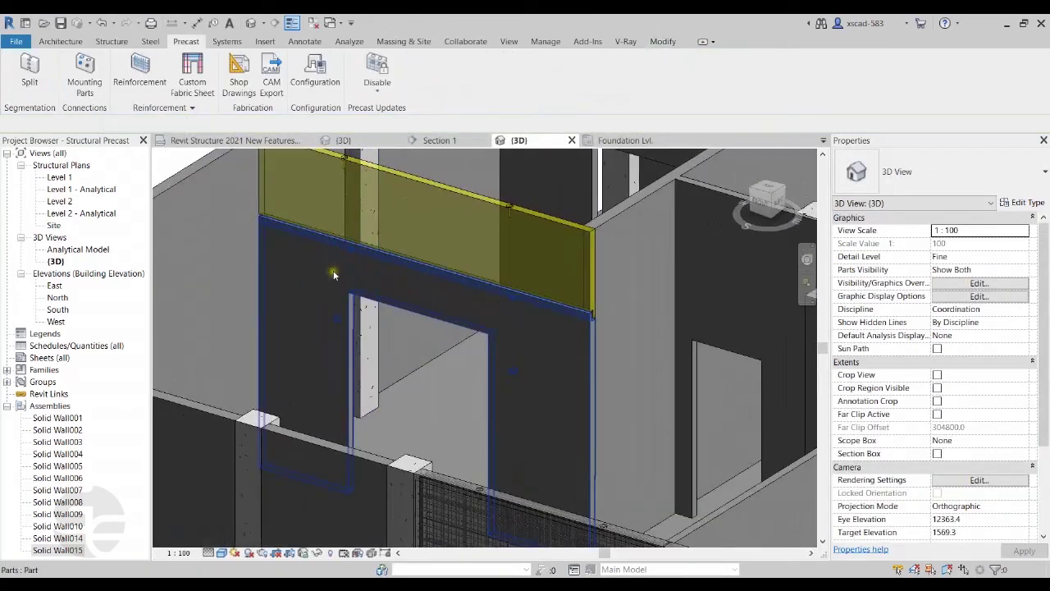
right_click(437, 277)
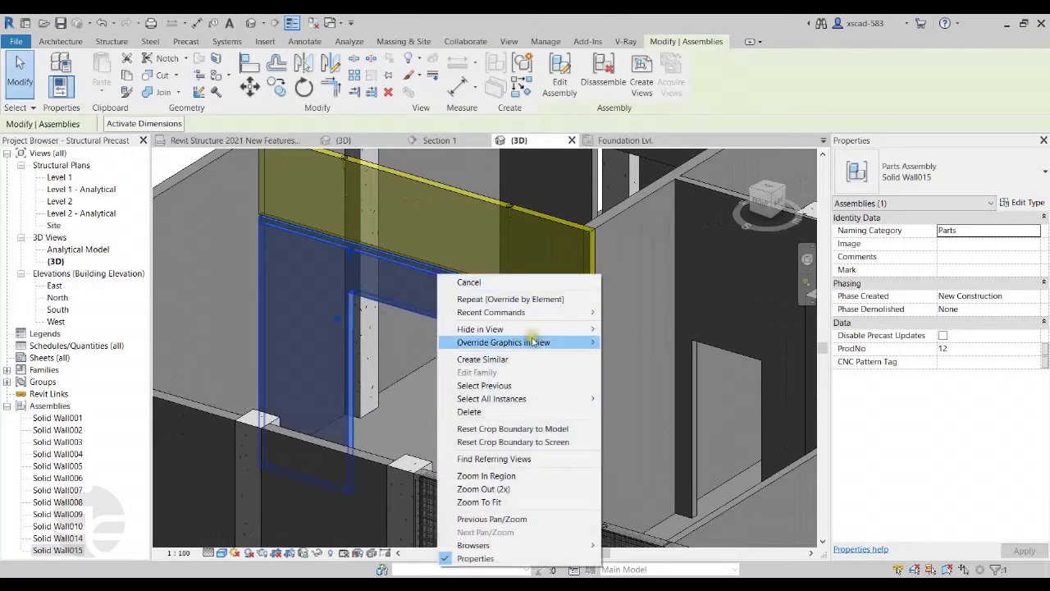
mouse_move(577, 346)
click(640, 343)
drag(501, 299, 539, 302)
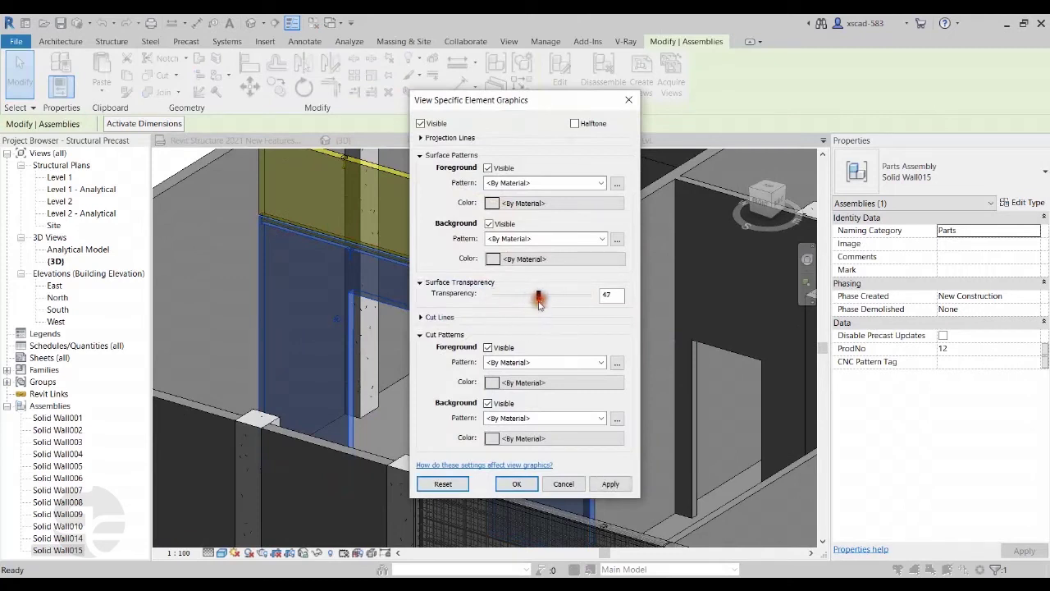
click(517, 484)
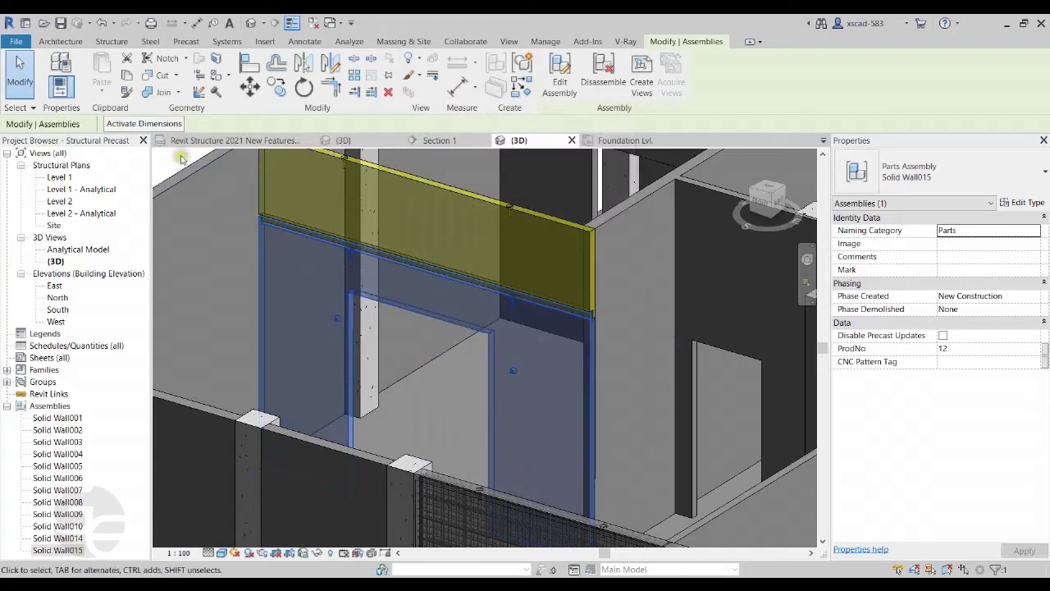
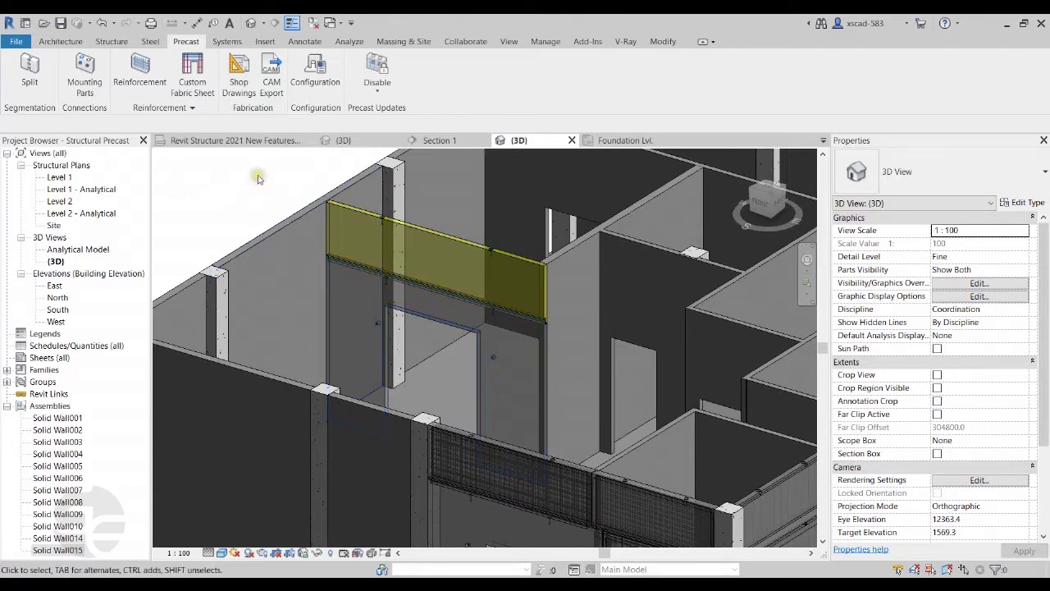
- Review the constructability rules and valid wire diameters in the custom fabric sheet configuration, and accept the settings
click(174, 107)
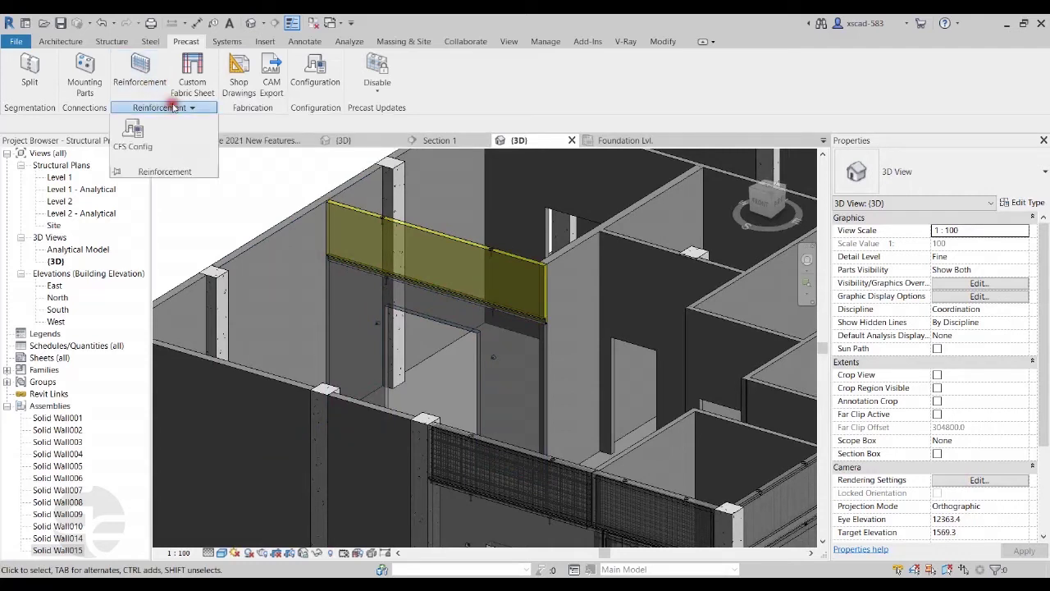
click(135, 133)
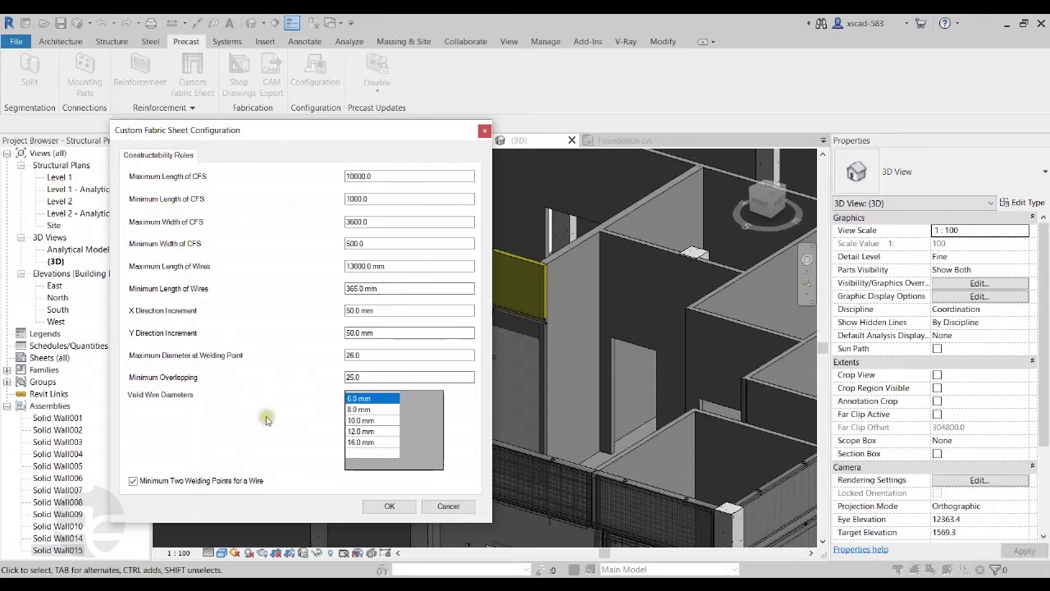
click(377, 420)
click(389, 507)
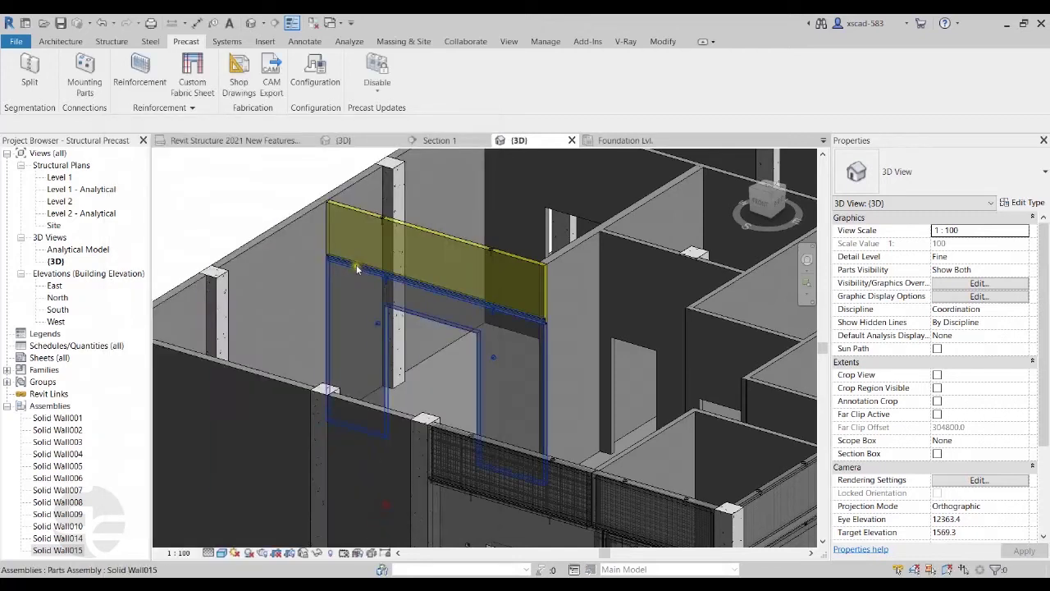
- Reinforce the Solid Wall015 assembly with Fabric Two Layers as area reinforcement and Corner Bars as edge reinforcement
click(139, 70)
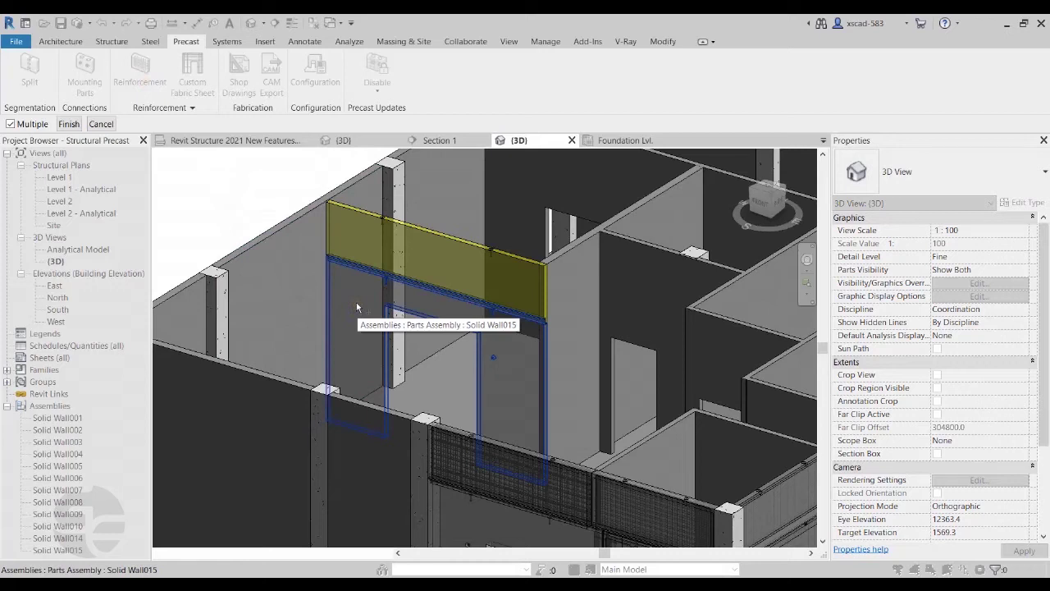
click(357, 306)
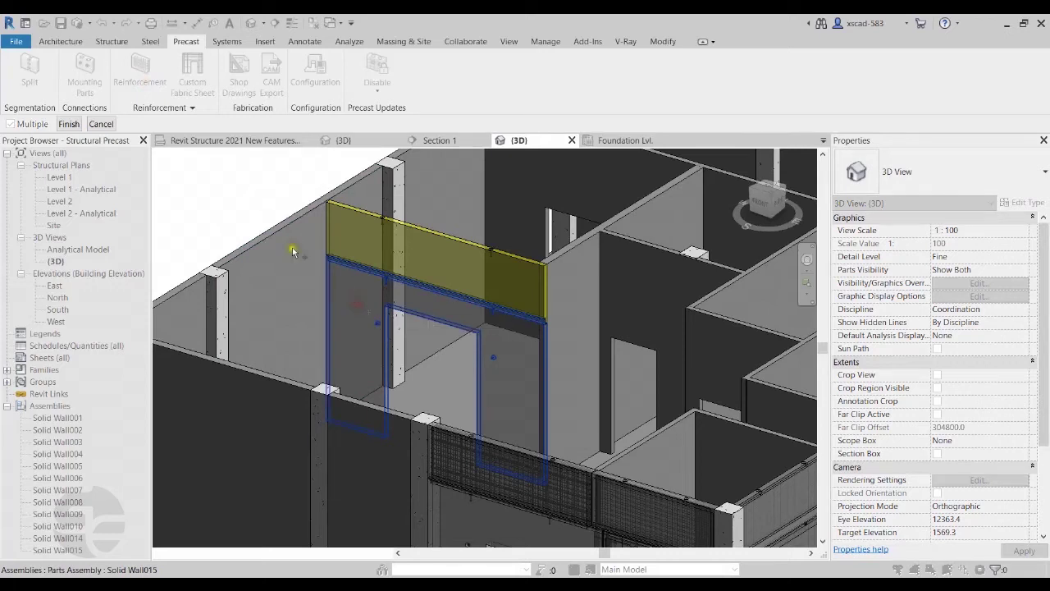
click(72, 124)
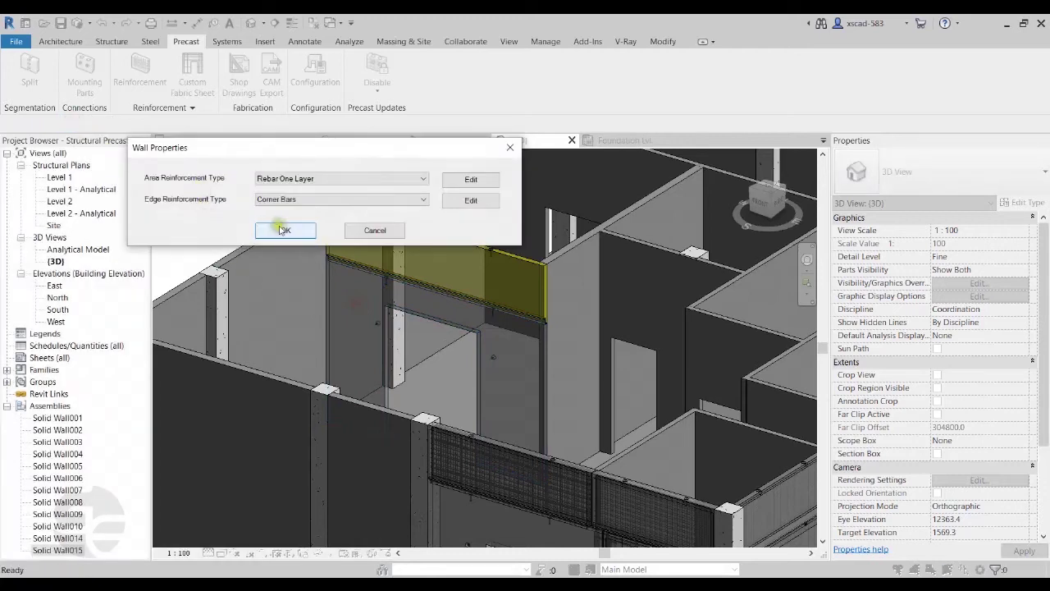
click(329, 178)
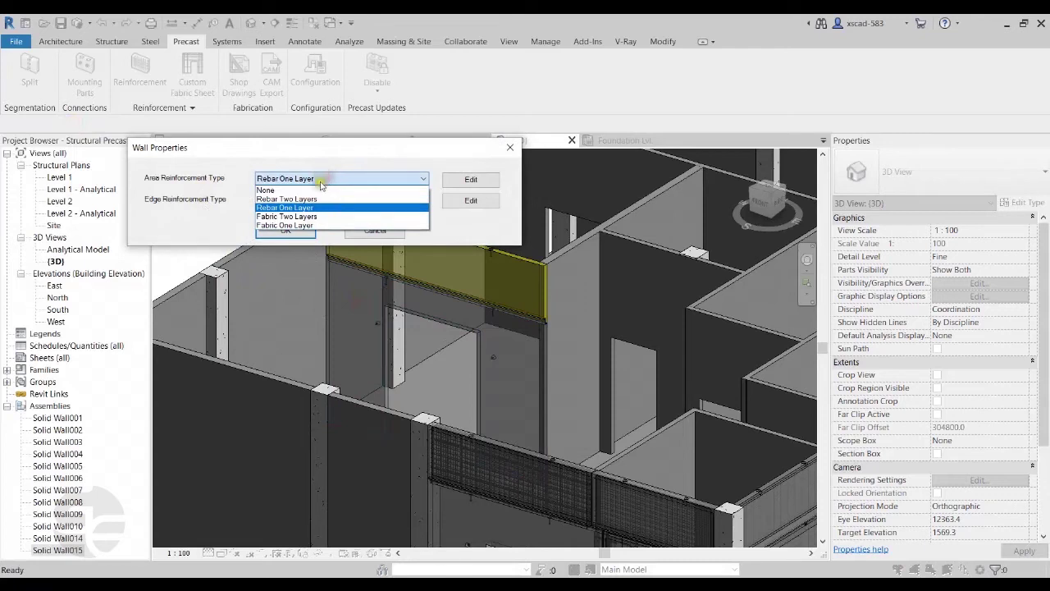
click(285, 217)
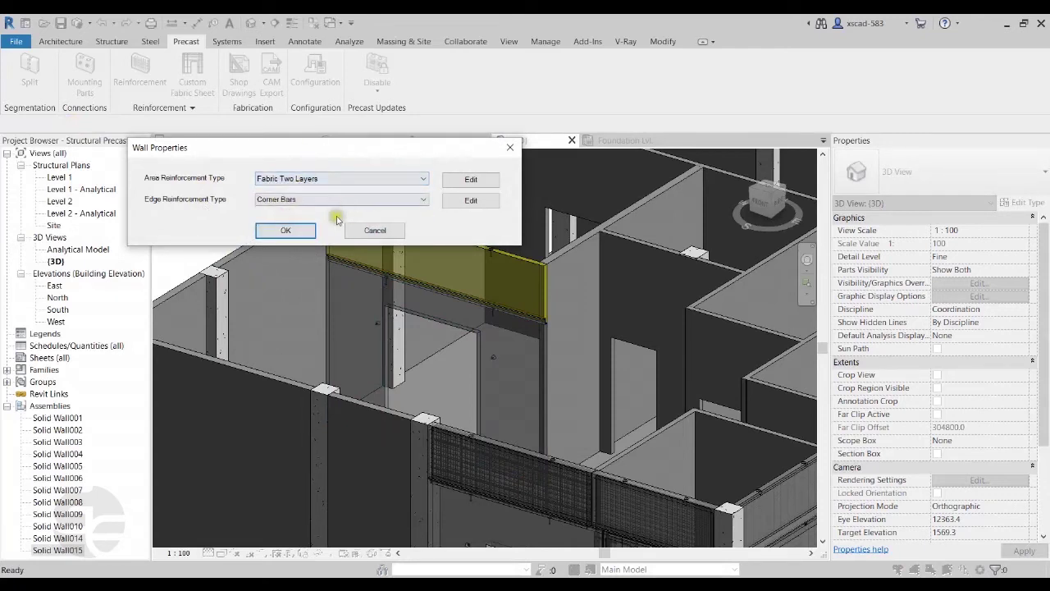
click(287, 230)
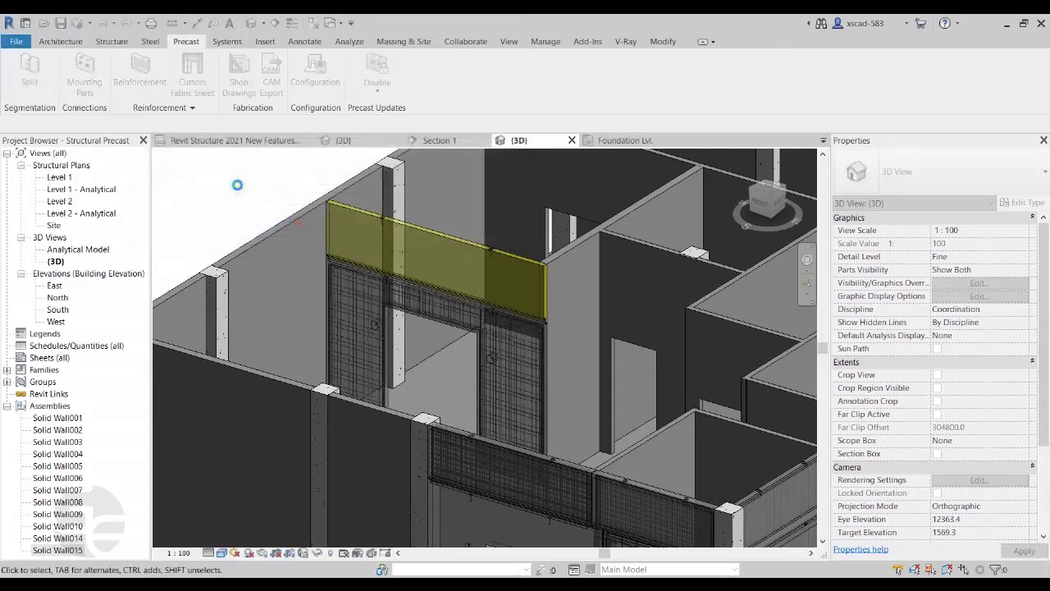
- Set the W4/12 fabric sheet beside Solid Wall015's door opening to view as solid in the (3D) view, and deselect it
scroll(325, 261, up, 3)
scroll(329, 260, up, 1)
scroll(332, 258, down, 5)
scroll(357, 236, down, 1)
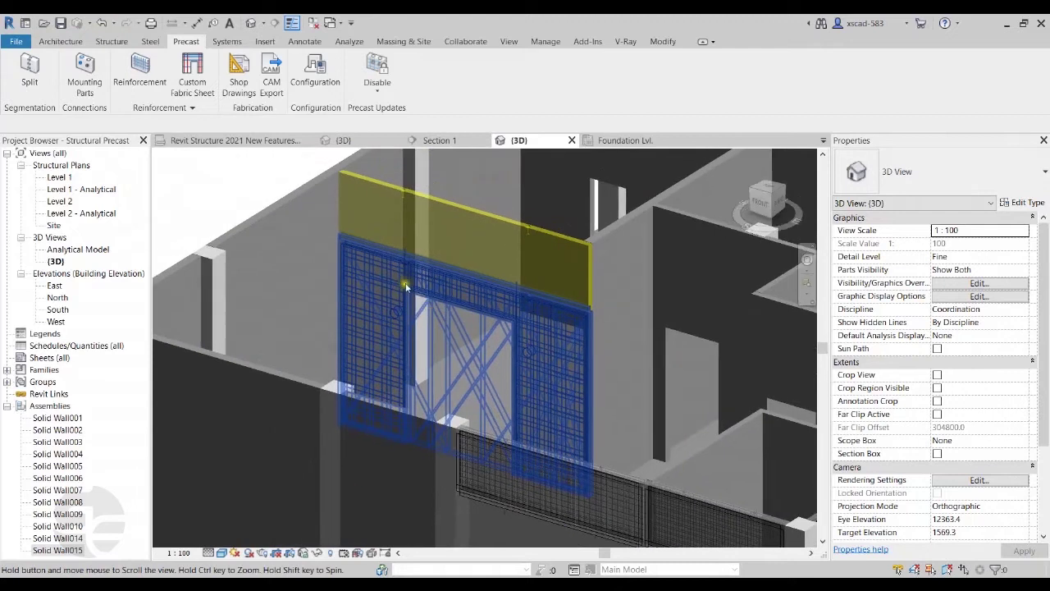
scroll(389, 308, up, 3)
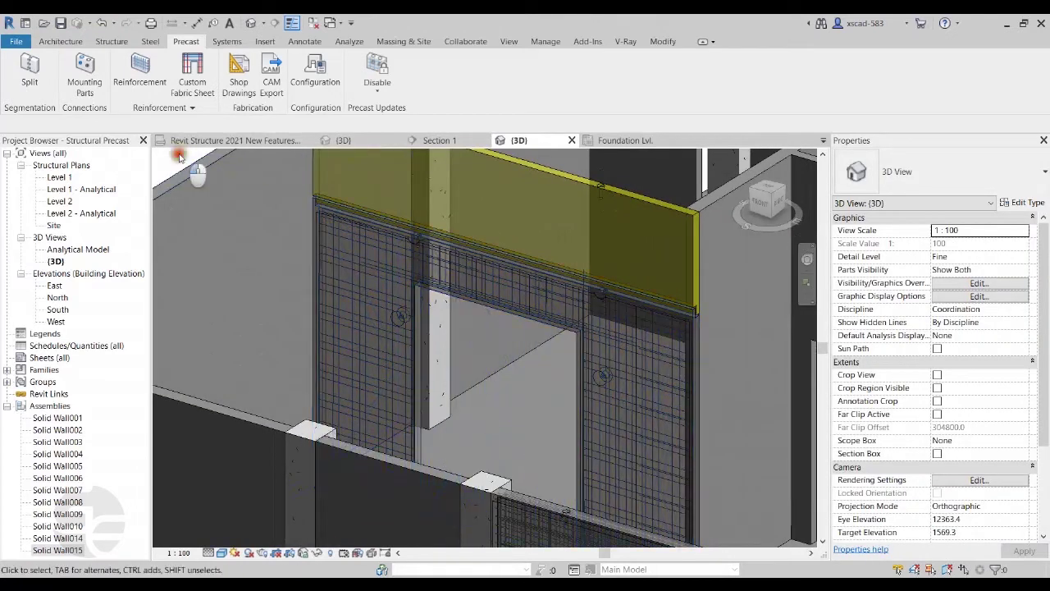
key(Tab)
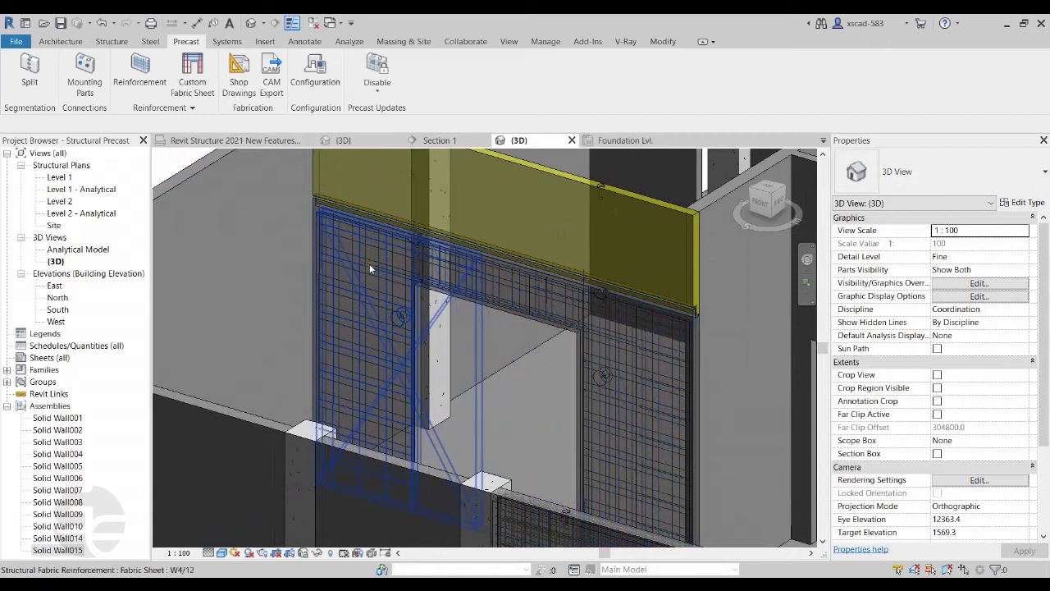
click(370, 263)
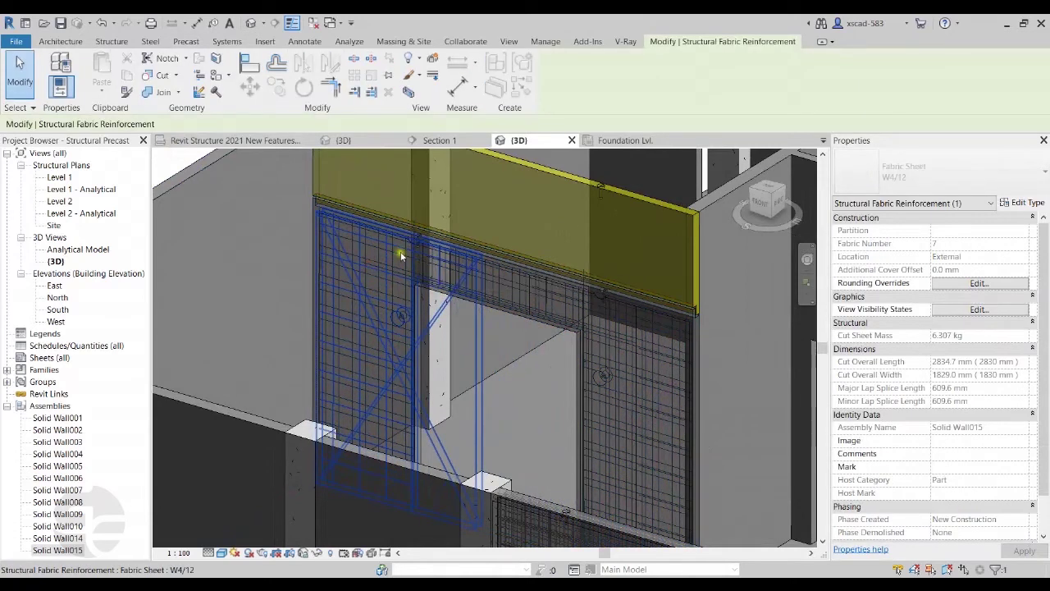
click(959, 310)
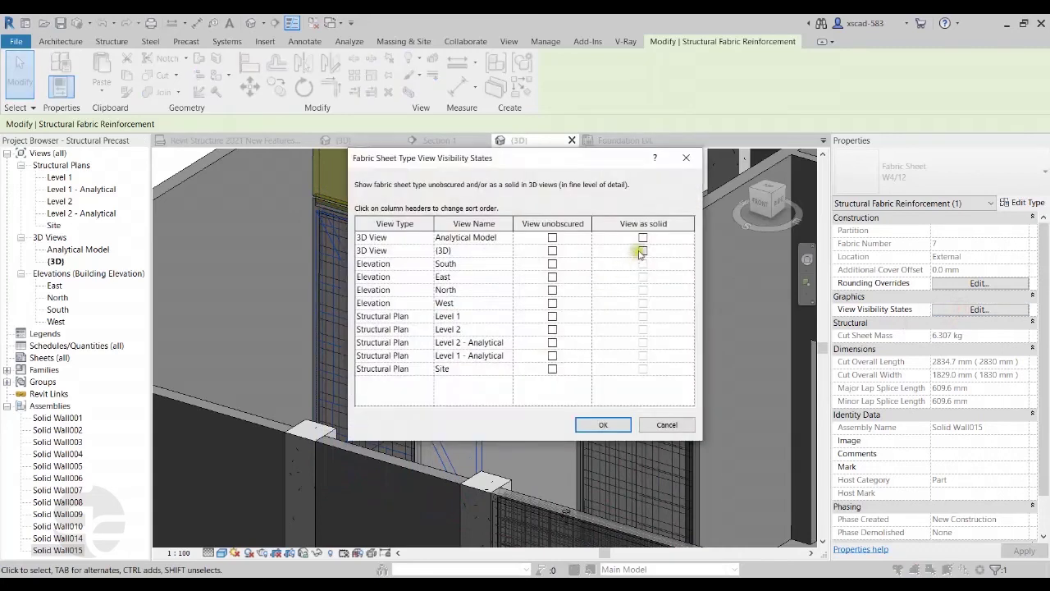
click(643, 250)
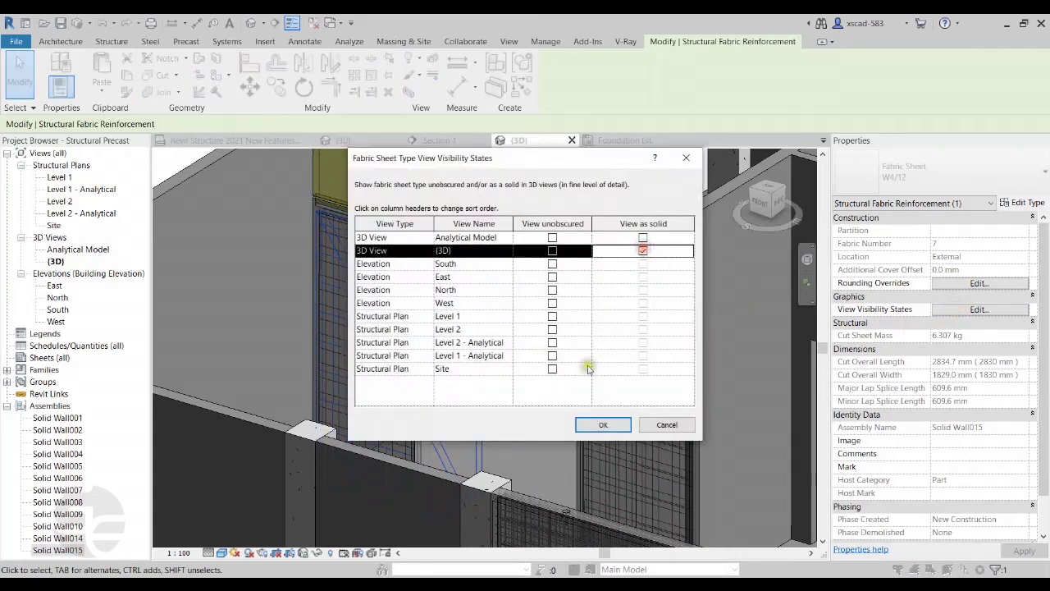
click(604, 424)
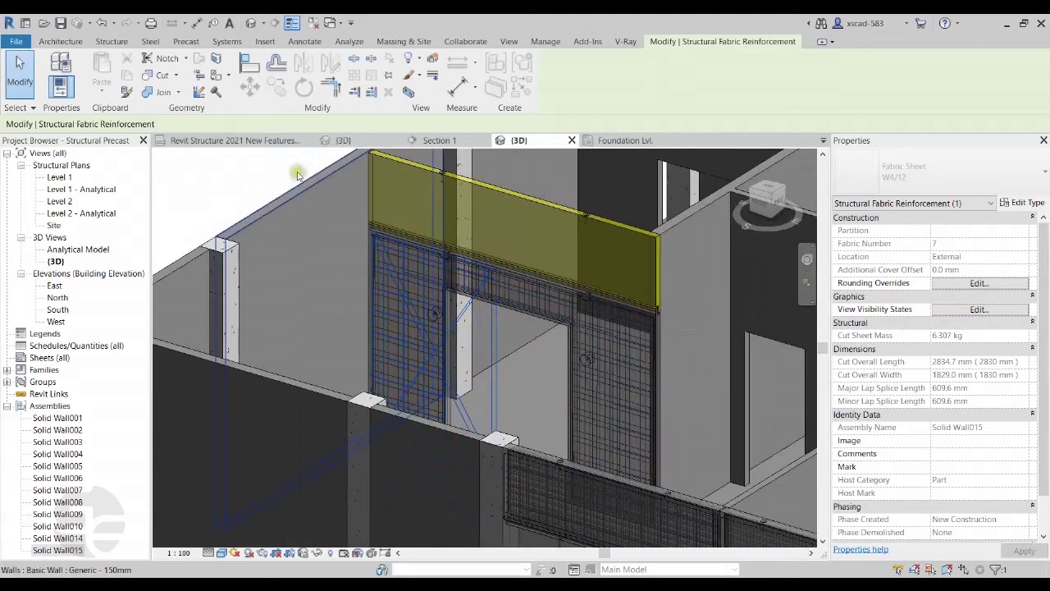
click(281, 167)
- Set the internal W11/6 fabric sheet above Solid Wall015's door opening to view as solid in the (3D) view
scroll(548, 315, up, 2)
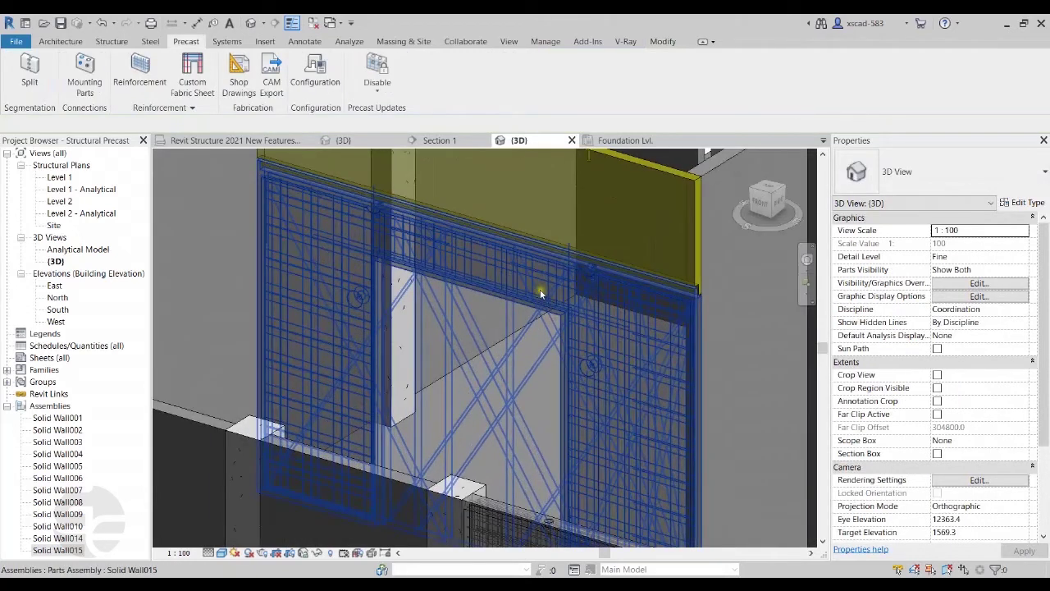
click(541, 293)
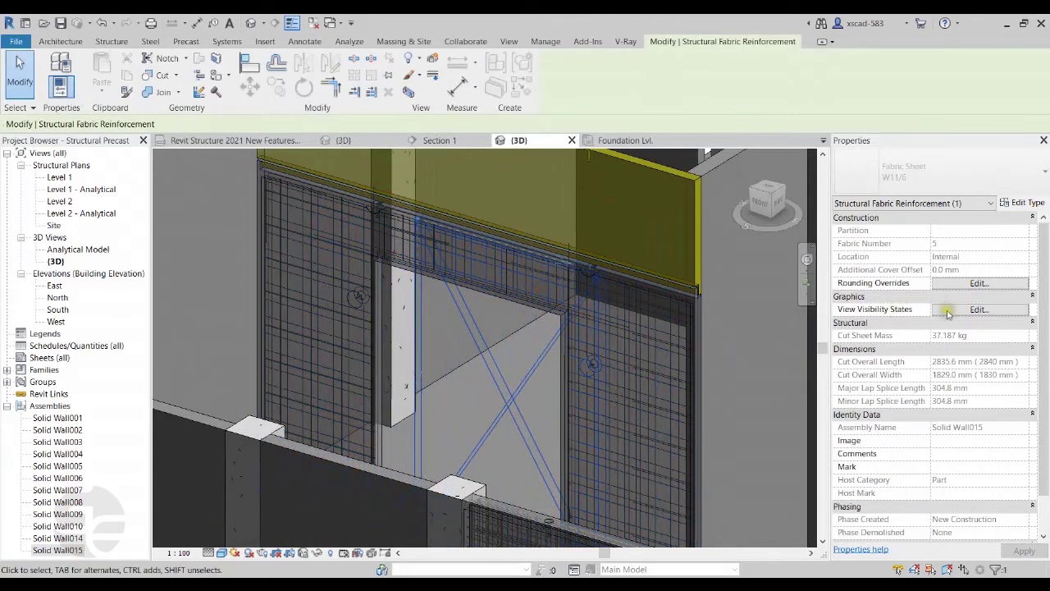
click(948, 312)
click(644, 251)
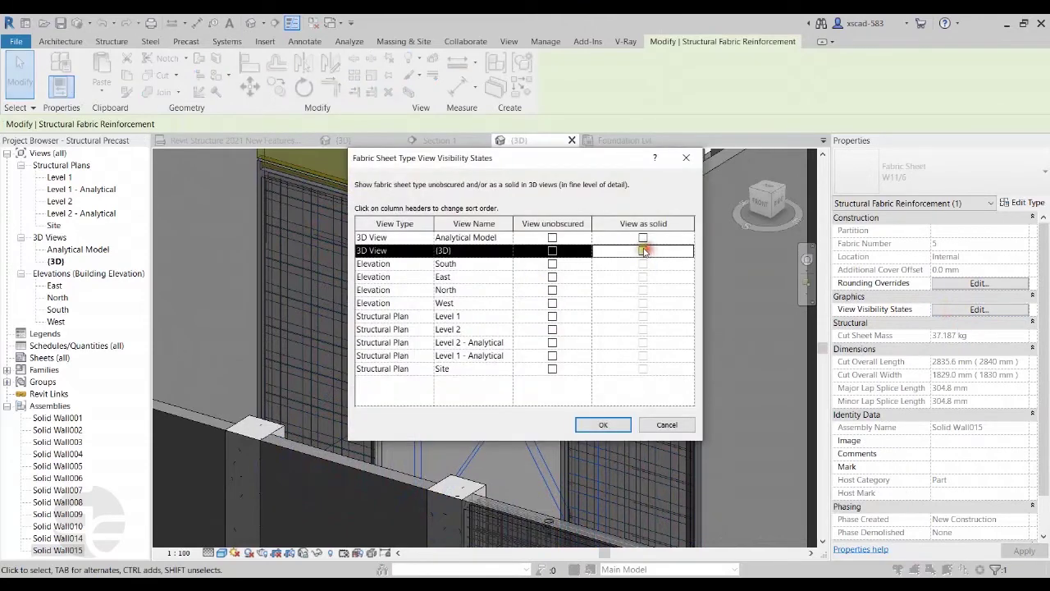
click(604, 424)
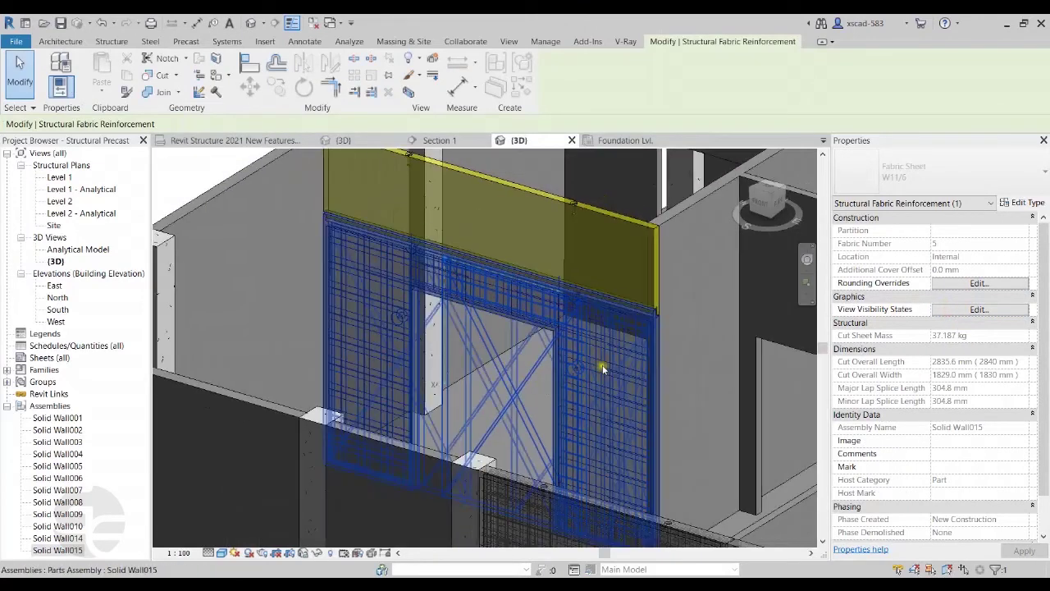
- Set the external W4/12 fabric sheet at the outer side of Solid Wall015's door opening to view as solid in the (3D) view
key(Escape)
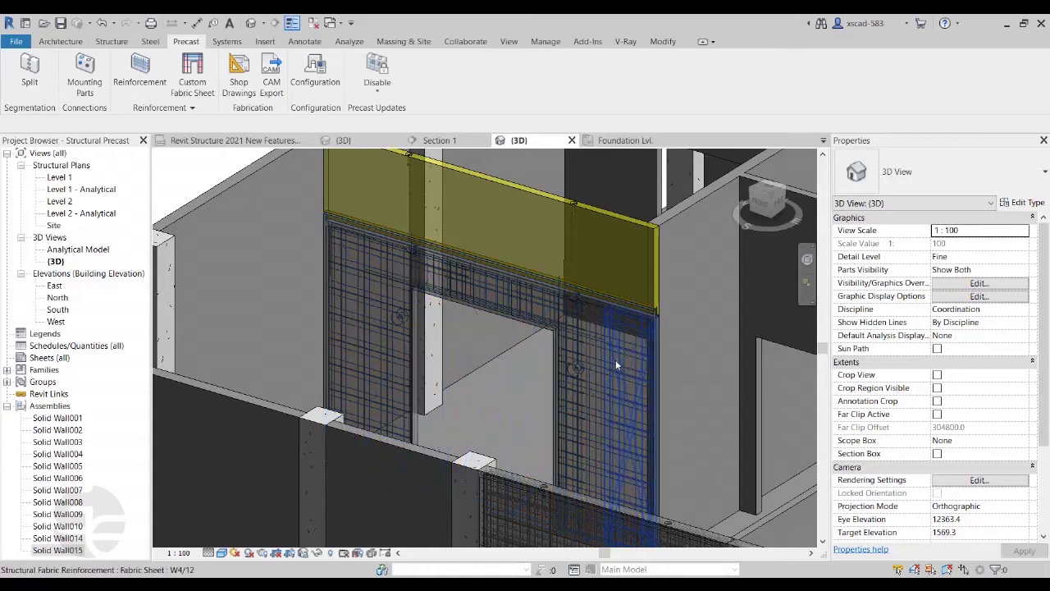
click(617, 364)
click(960, 309)
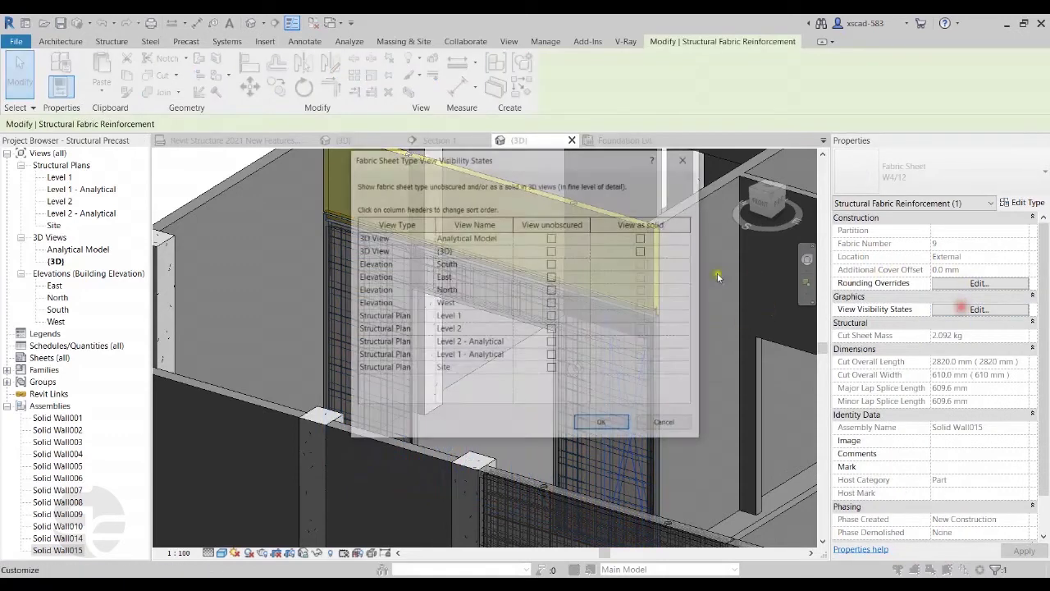
click(644, 251)
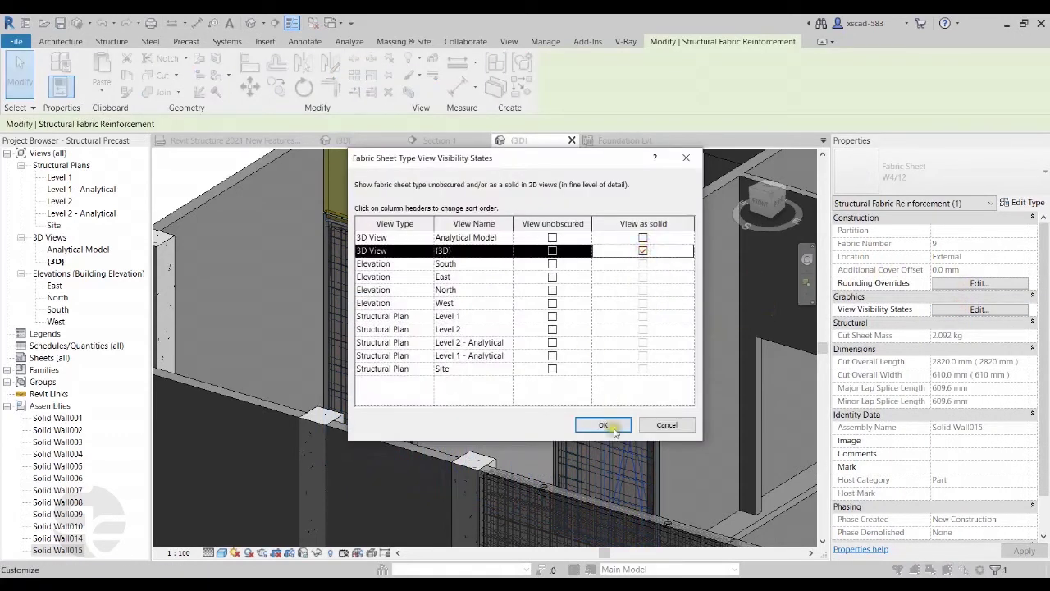
click(611, 424)
click(279, 196)
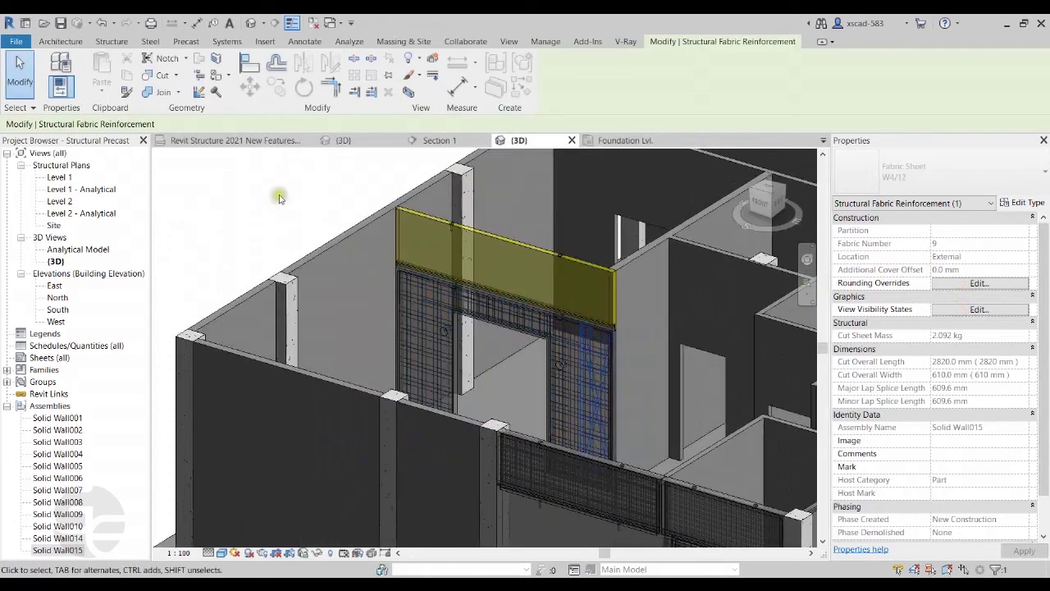
- Inspect the Solid Wall015 assembly, its individual W4/12 fabric sheet and the wall part above it by selecting each in turn
scroll(287, 221, down, 1)
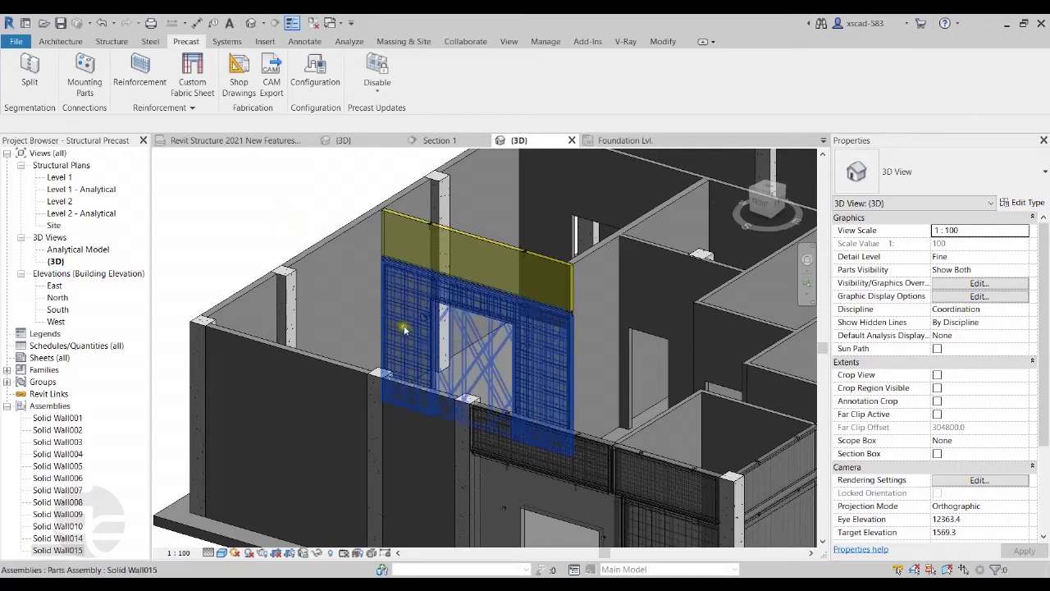
click(404, 330)
click(298, 196)
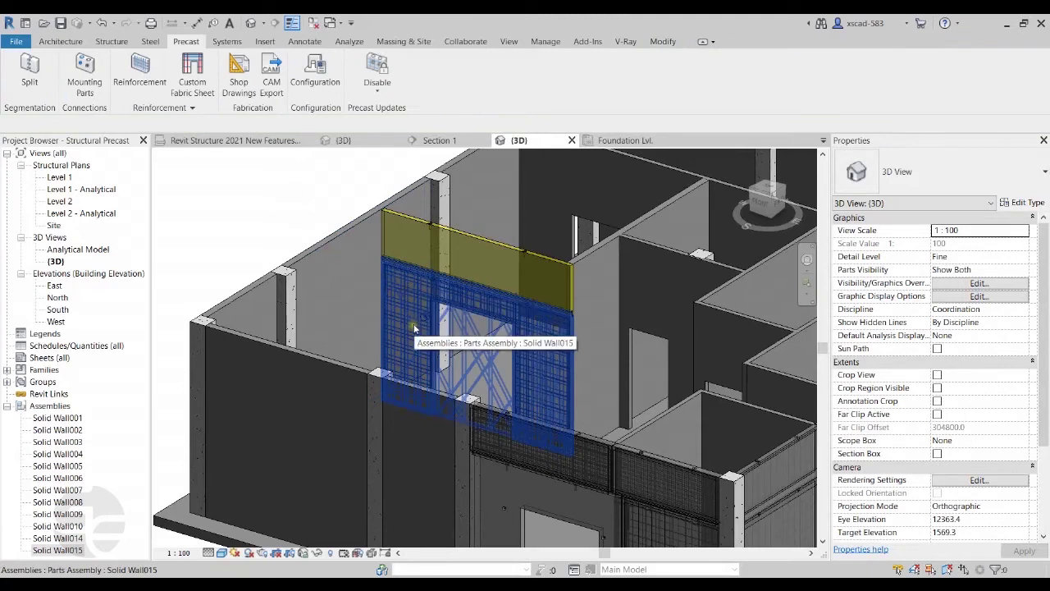
key(Tab)
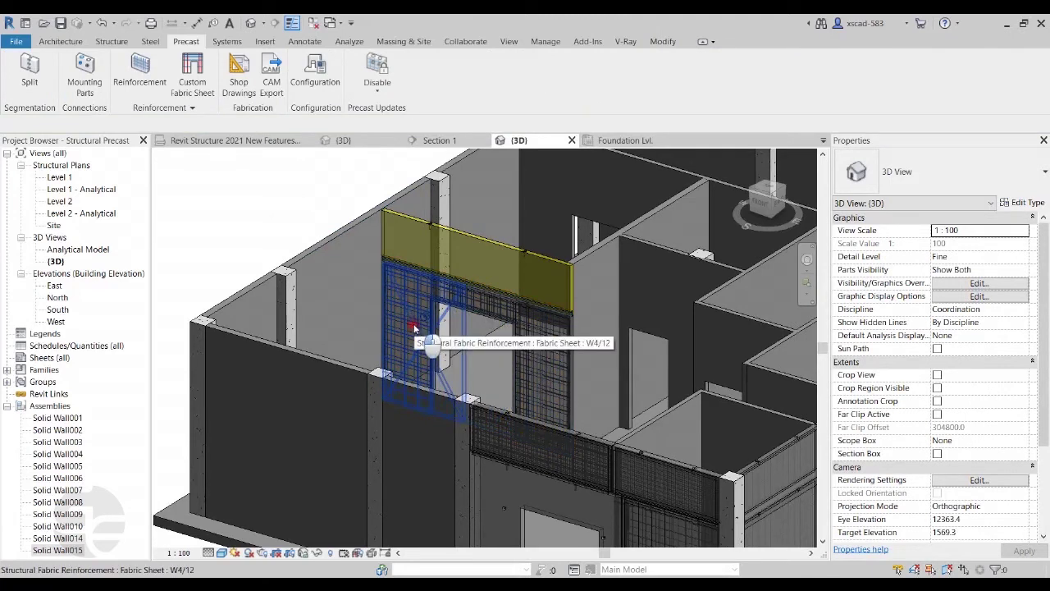
click(415, 328)
key(Escape)
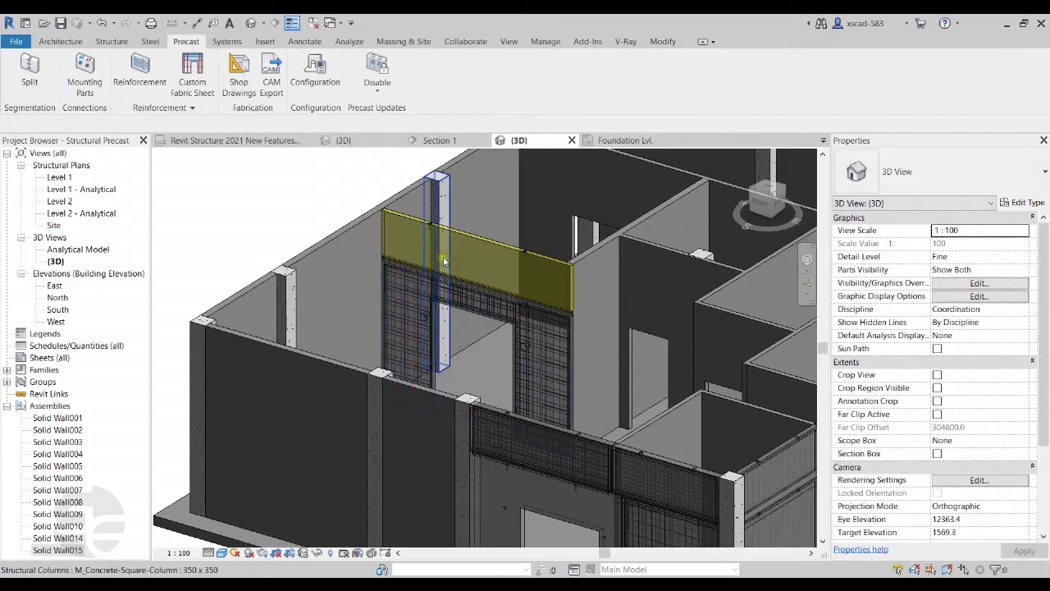
key(Tab)
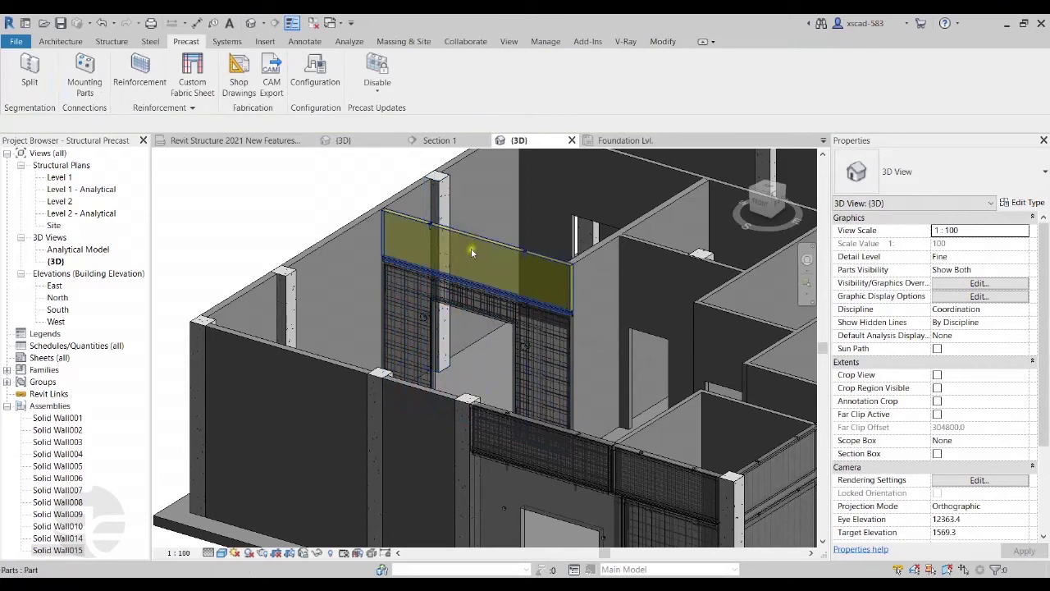
click(456, 259)
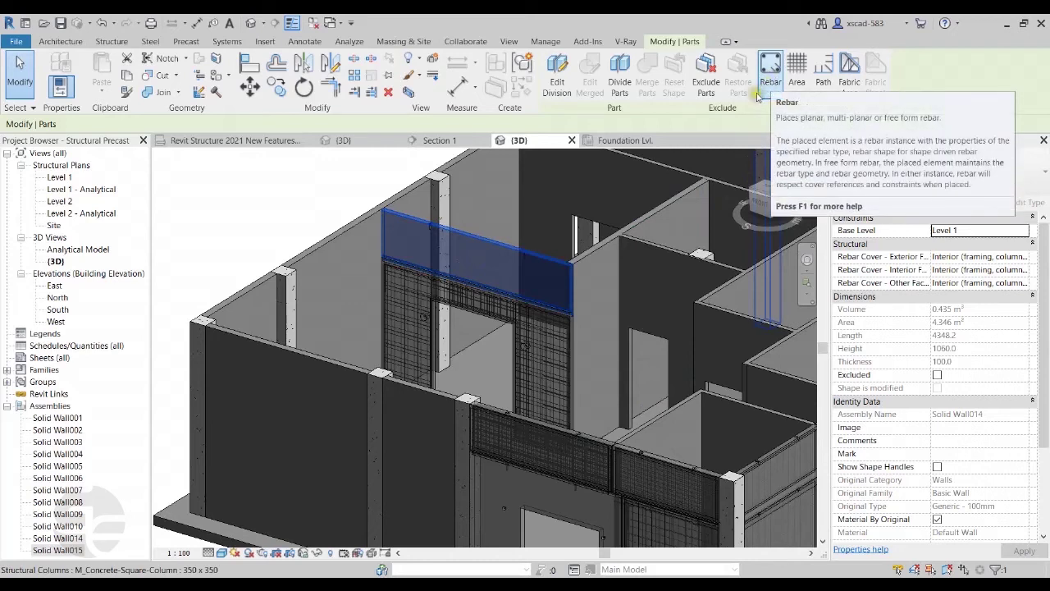
click(292, 195)
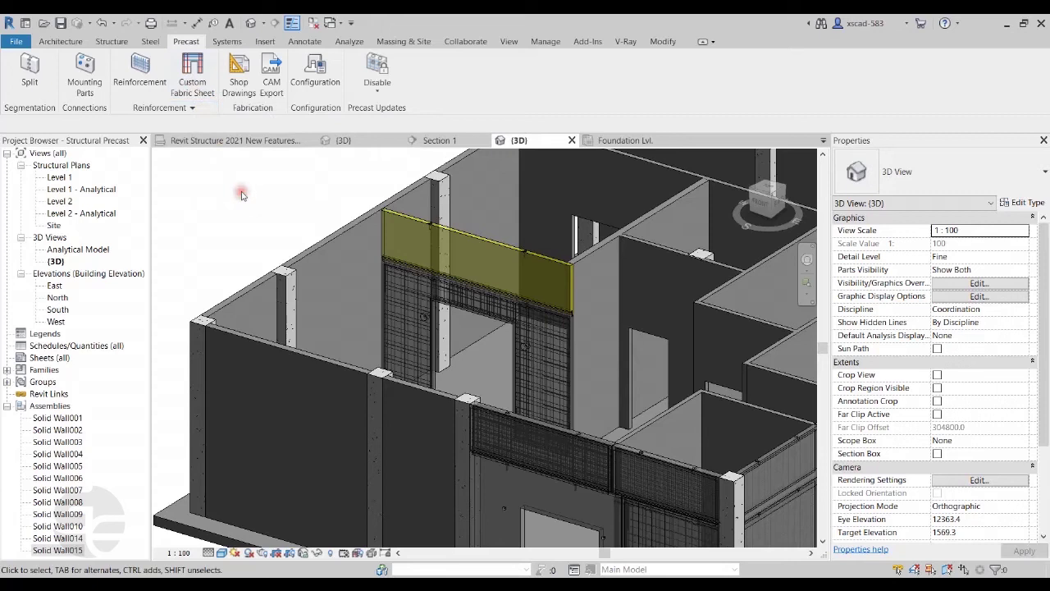
scroll(241, 195, down, 2)
scroll(230, 192, up, 2)
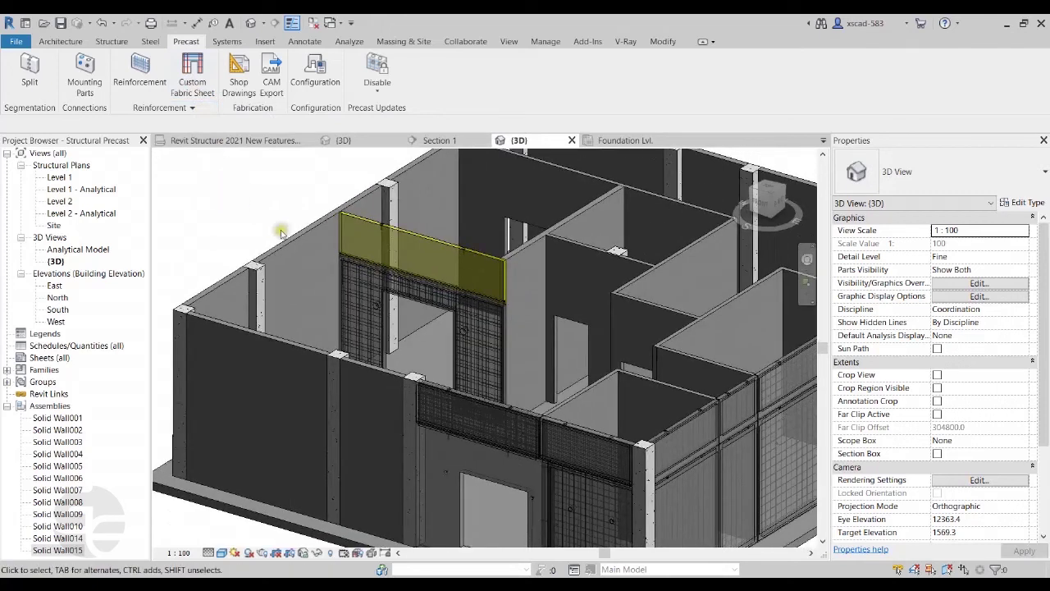
- Generate the shop drawings for the Solid Wall015 assembly
click(356, 283)
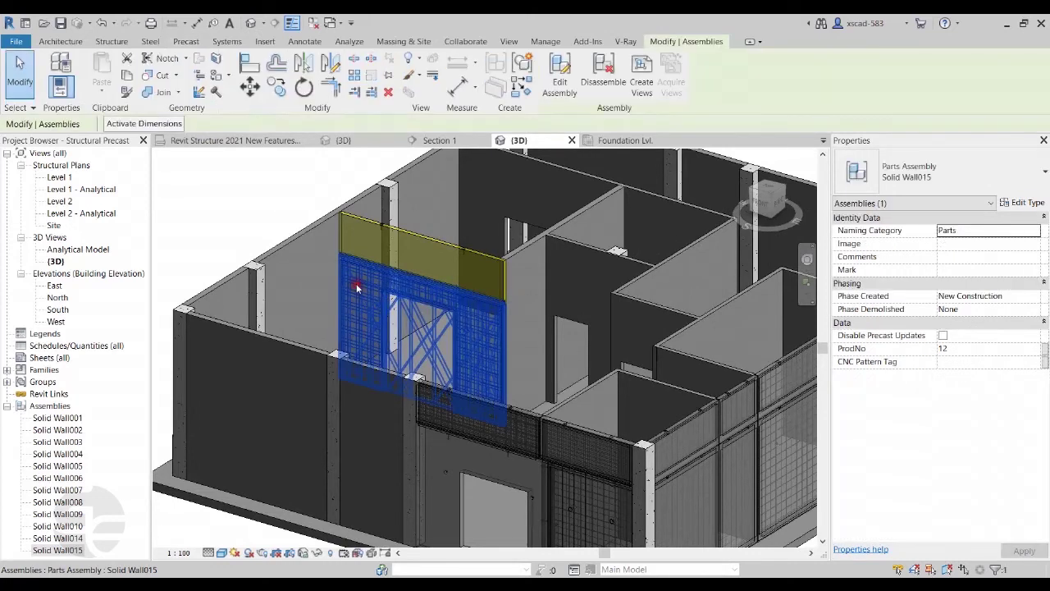
click(186, 42)
click(237, 96)
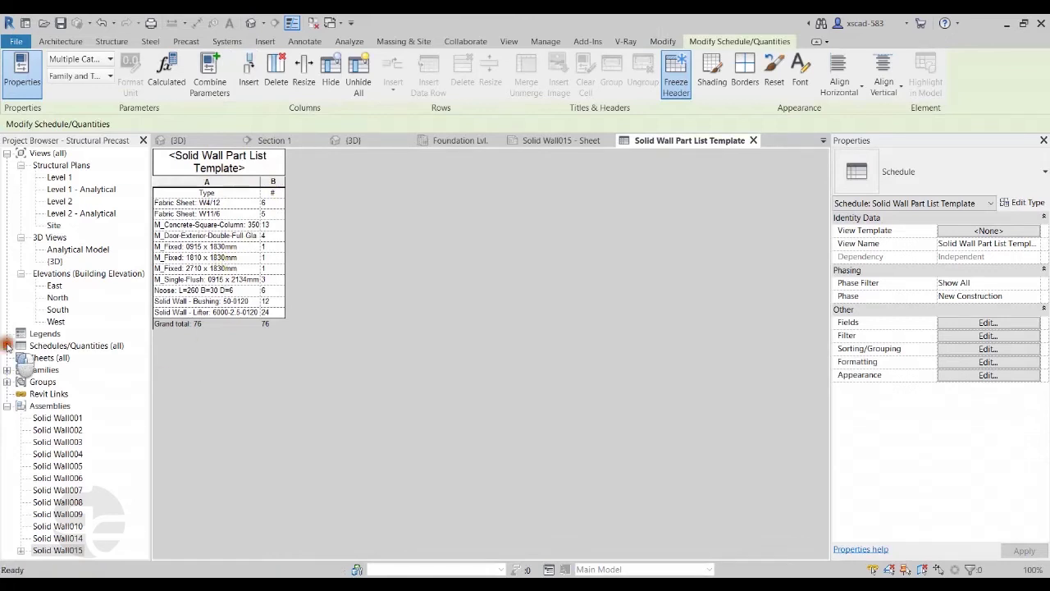
- Review the Solid Wall Material Takeoff Template and Solid Wall Rebar List Template schedules, including the scheduled fields of the rebar list
click(7, 345)
click(99, 358)
double_click(100, 357)
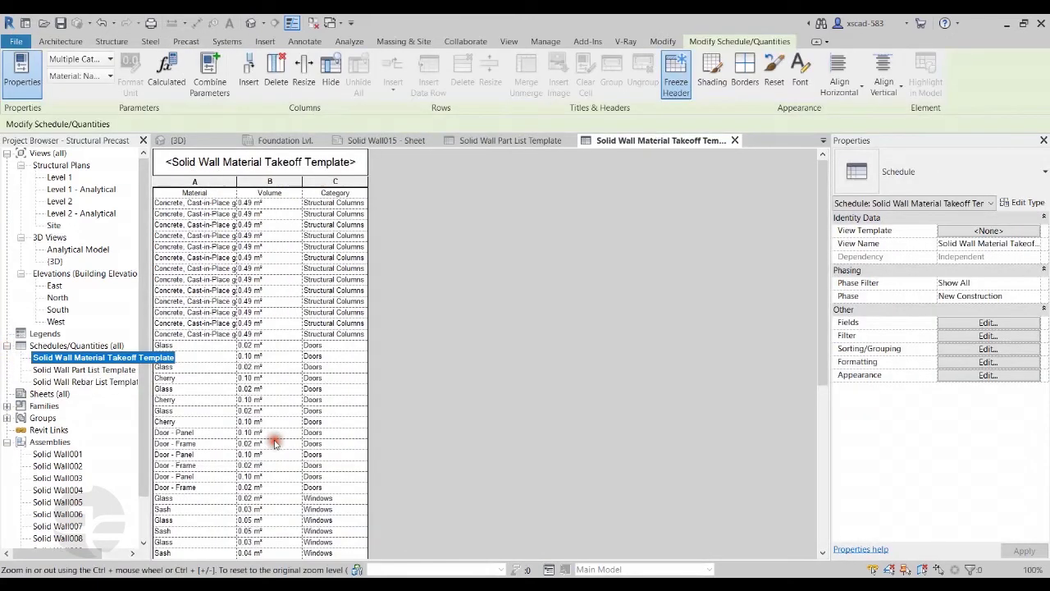
double_click(91, 382)
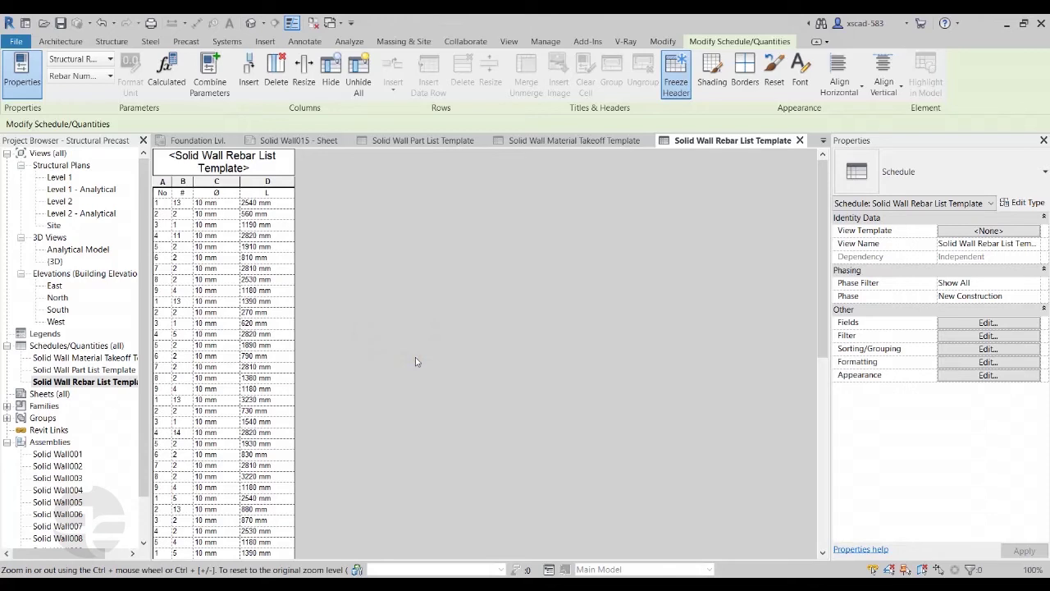
click(944, 321)
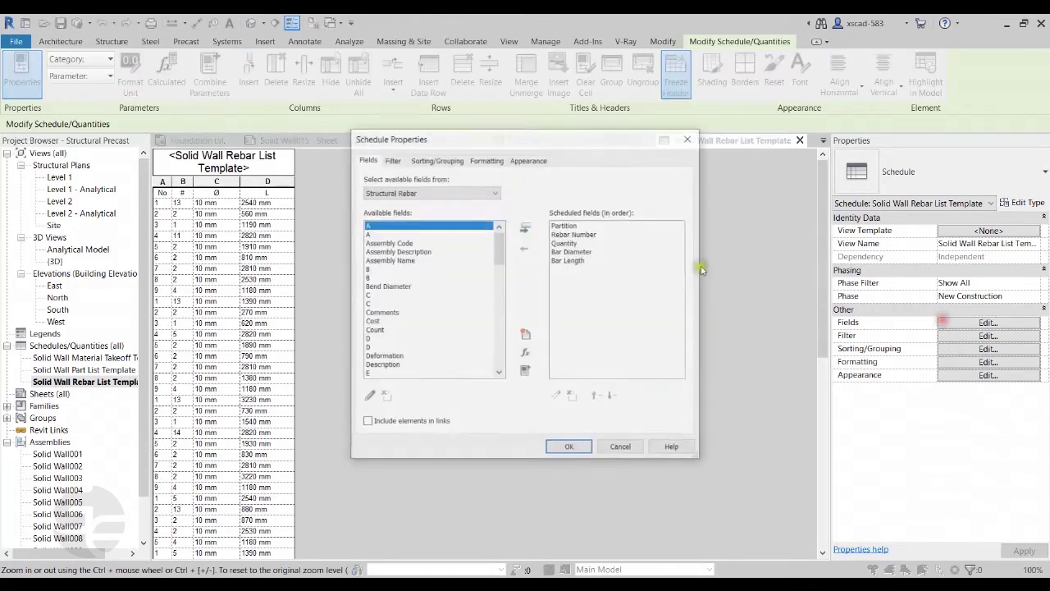
click(569, 448)
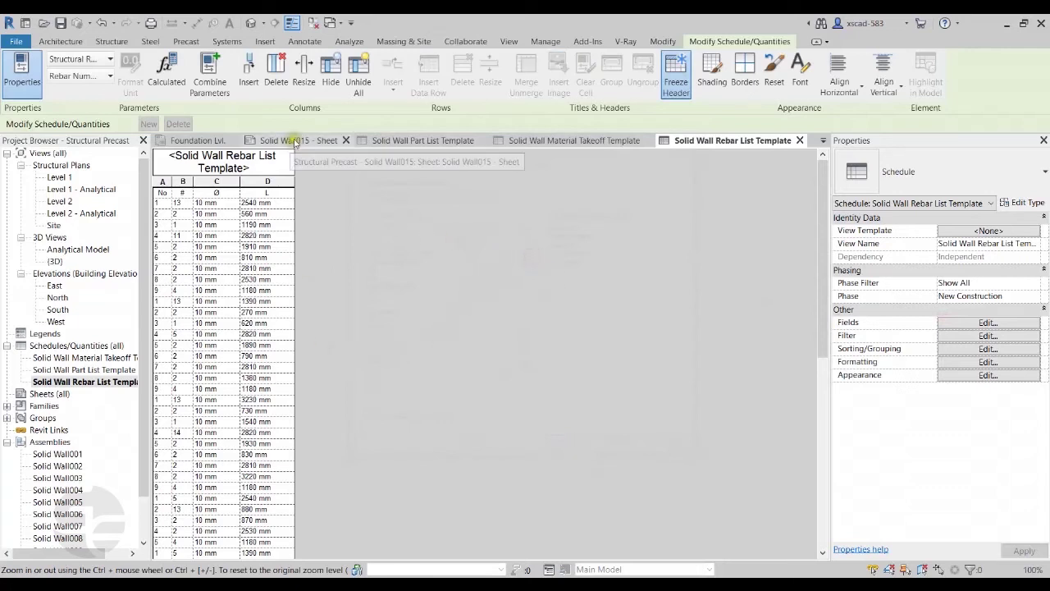
- Open the Solid Wall015 sheet and move the Rebar List down so it is clear of the Part List
click(293, 143)
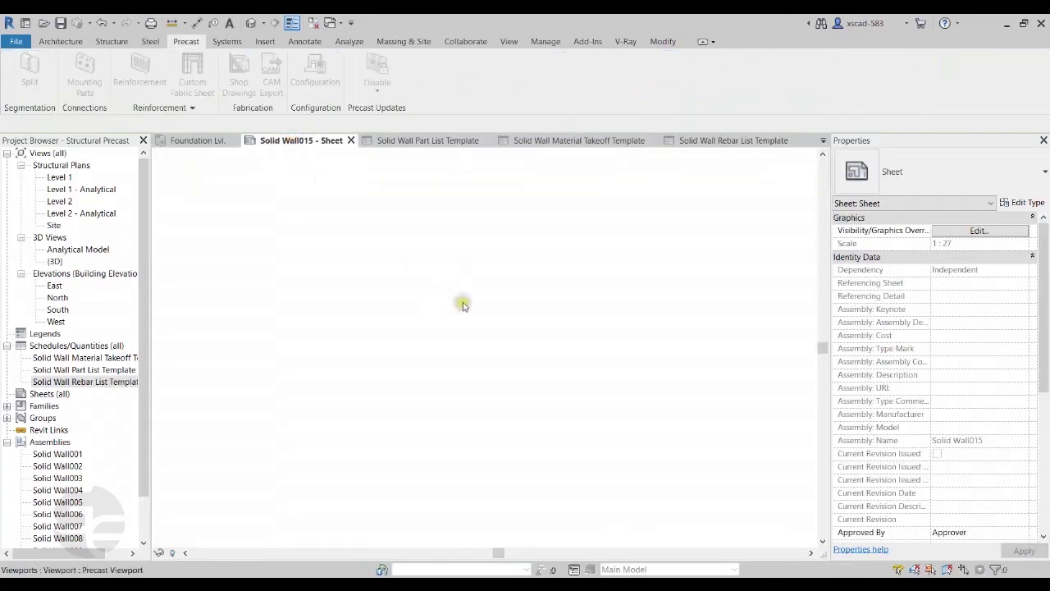
scroll(496, 254, up, 2)
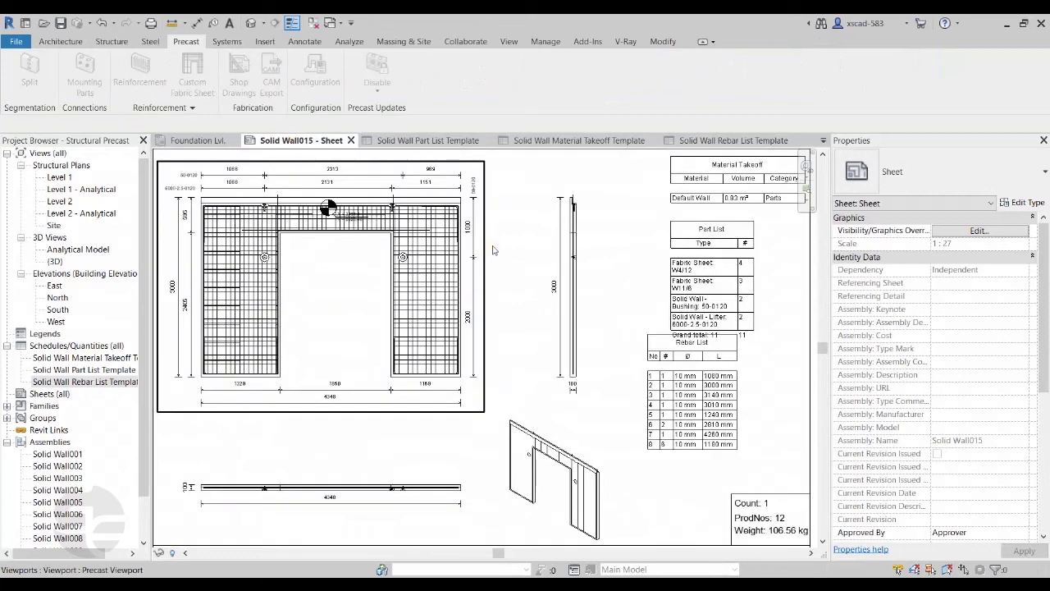
scroll(493, 250, down, 1)
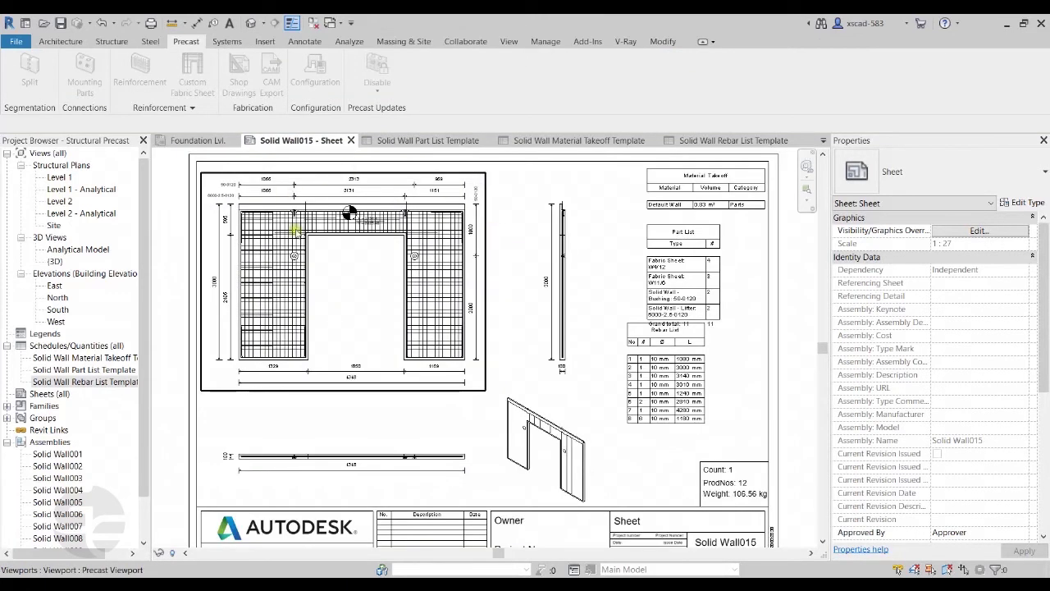
scroll(381, 278, down, 1)
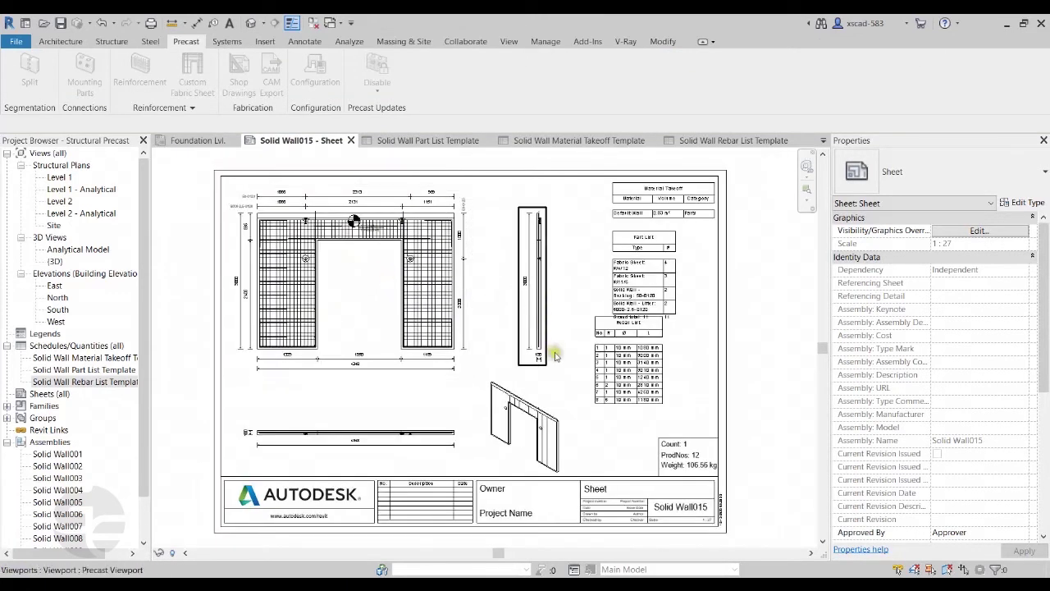
middle_drag(563, 363, 571, 349)
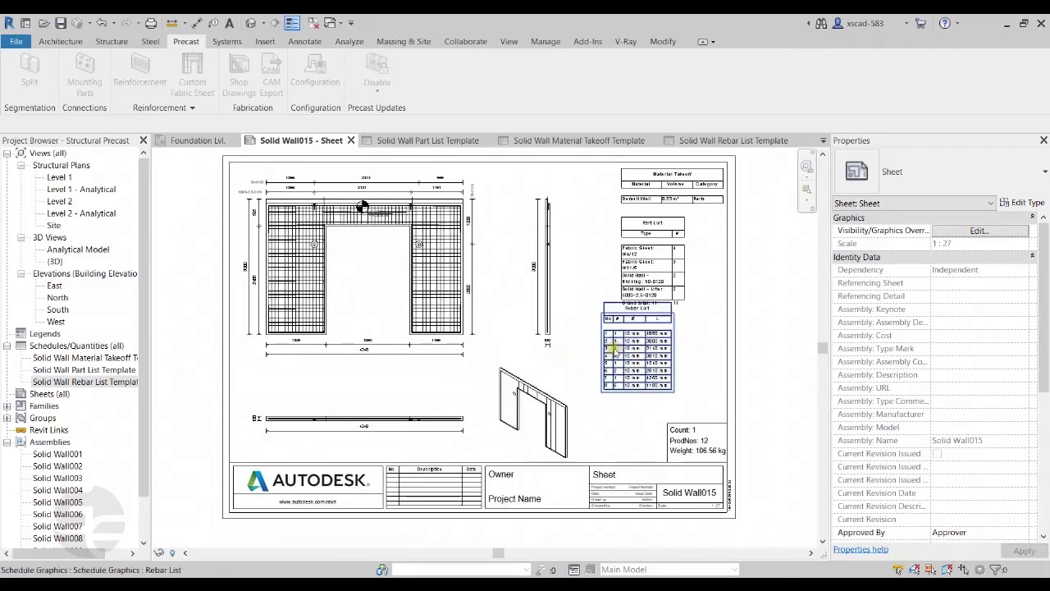
click(613, 349)
drag(615, 352, 622, 357)
click(178, 280)
scroll(370, 429, up, 3)
scroll(370, 429, down, 2)
middle_drag(370, 429, 412, 374)
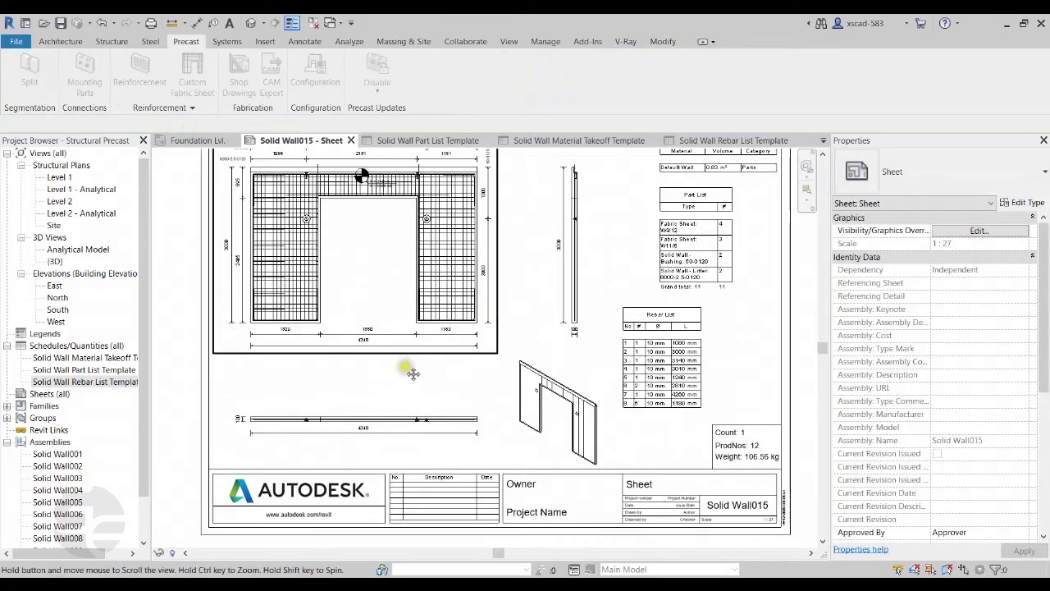
scroll(412, 373, down, 2)
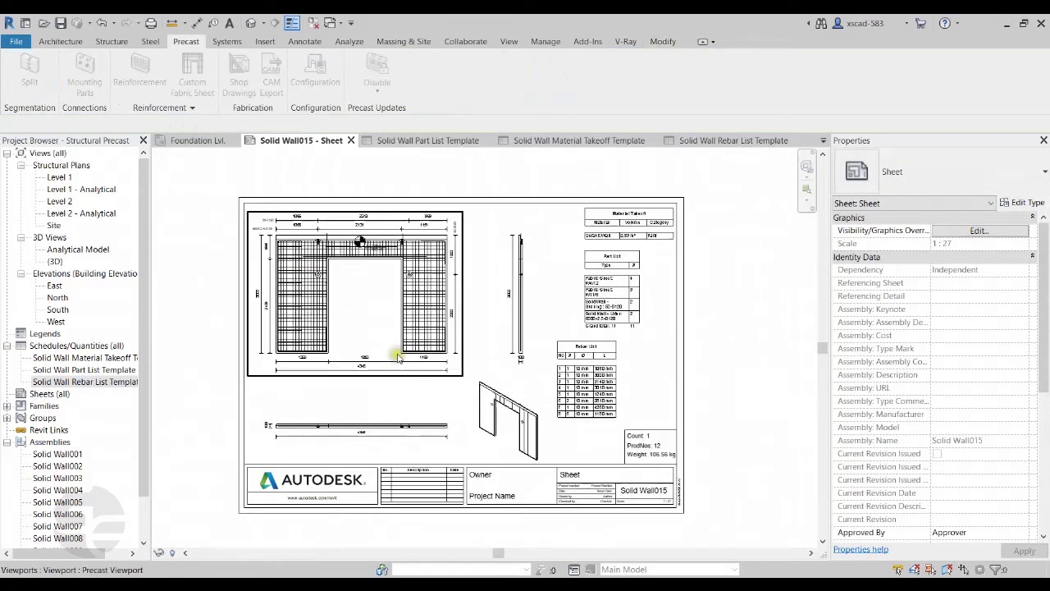
- Close the Solid Wall015 sheet and the three Solid Wall template schedules to return to the (3D) view
click(485, 140)
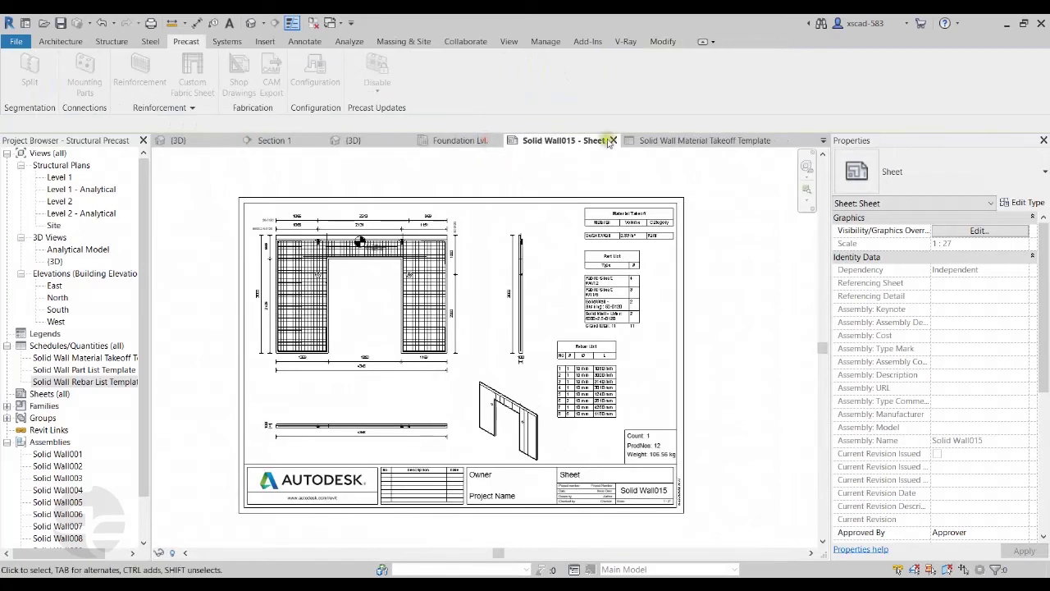
click(779, 141)
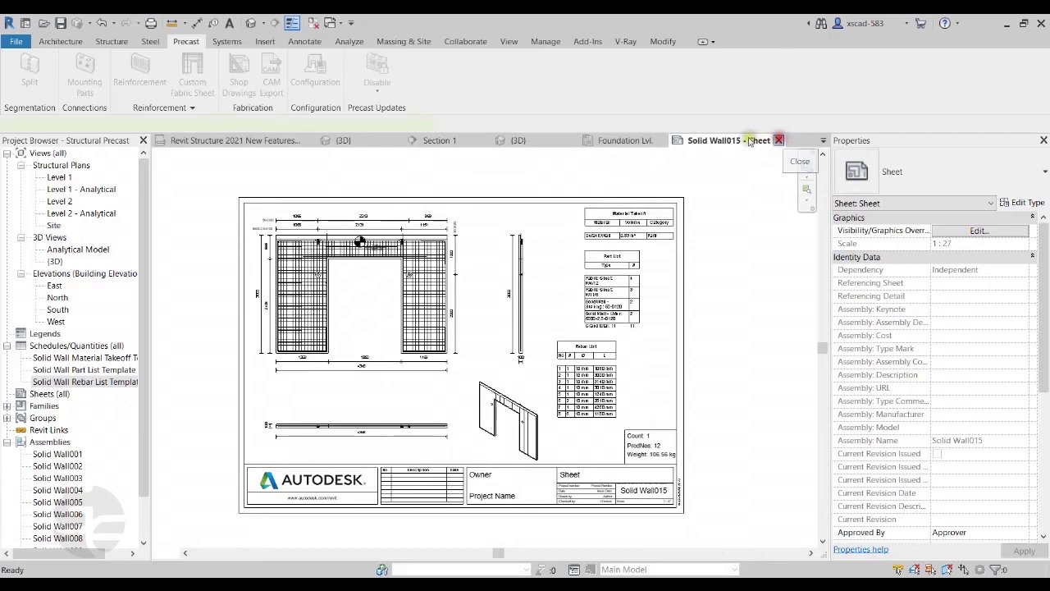
click(780, 140)
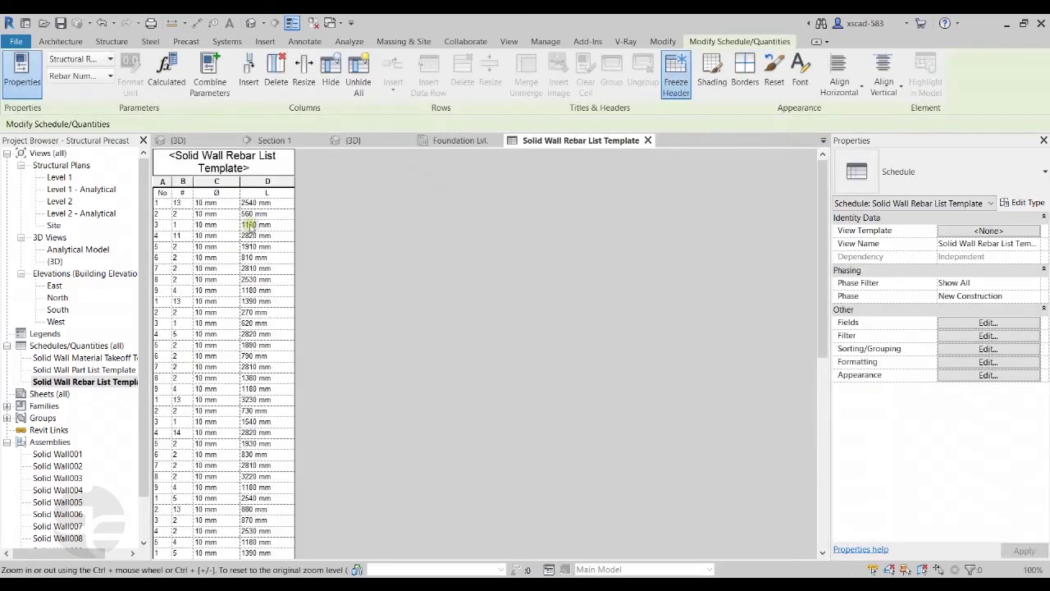
click(648, 140)
- Split the Generic 200mm floor under the building into precast segments using the Hollow Core Slab floor type
scroll(419, 219, down, 6)
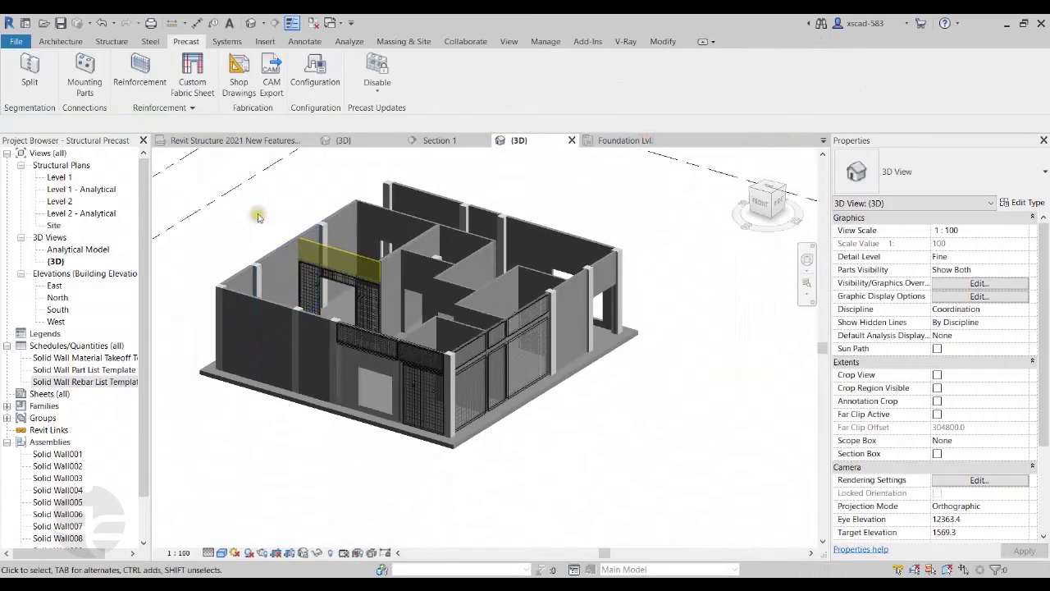
shift+middle_drag(570, 418, 528, 444)
scroll(569, 462, up, 2)
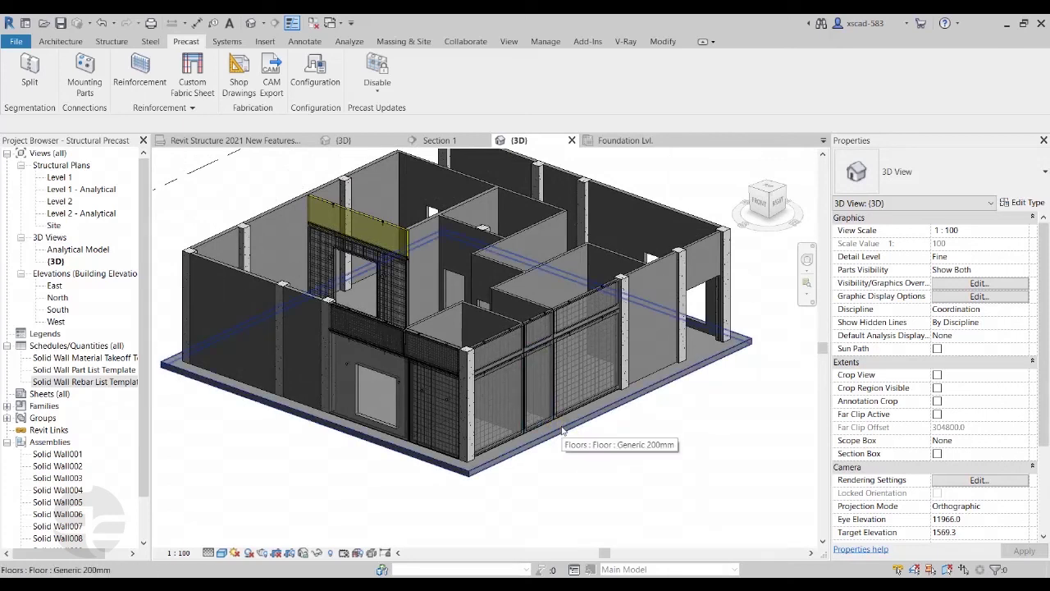
click(563, 446)
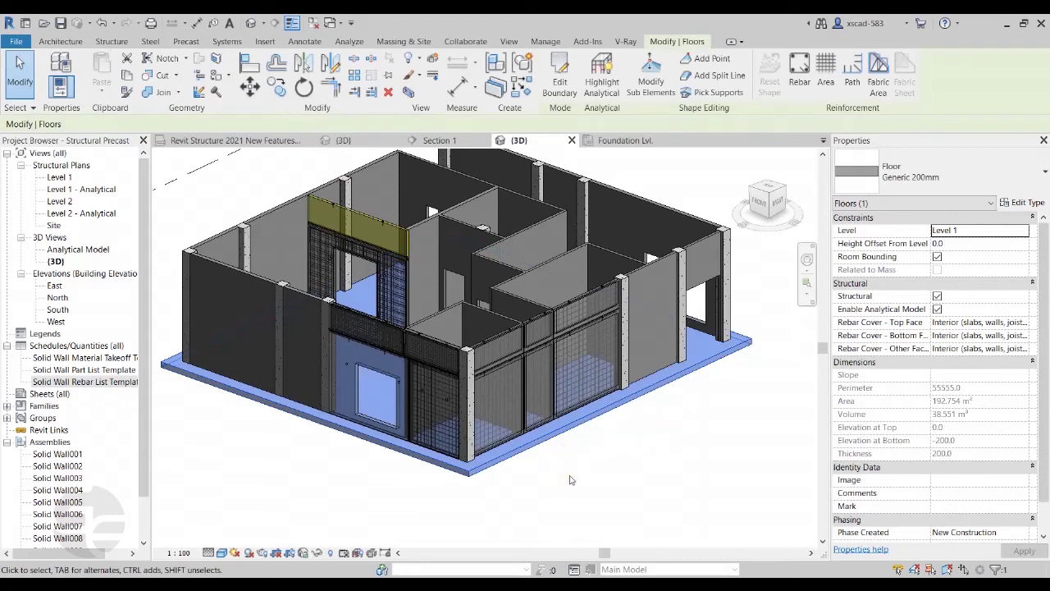
scroll(571, 481, down, 2)
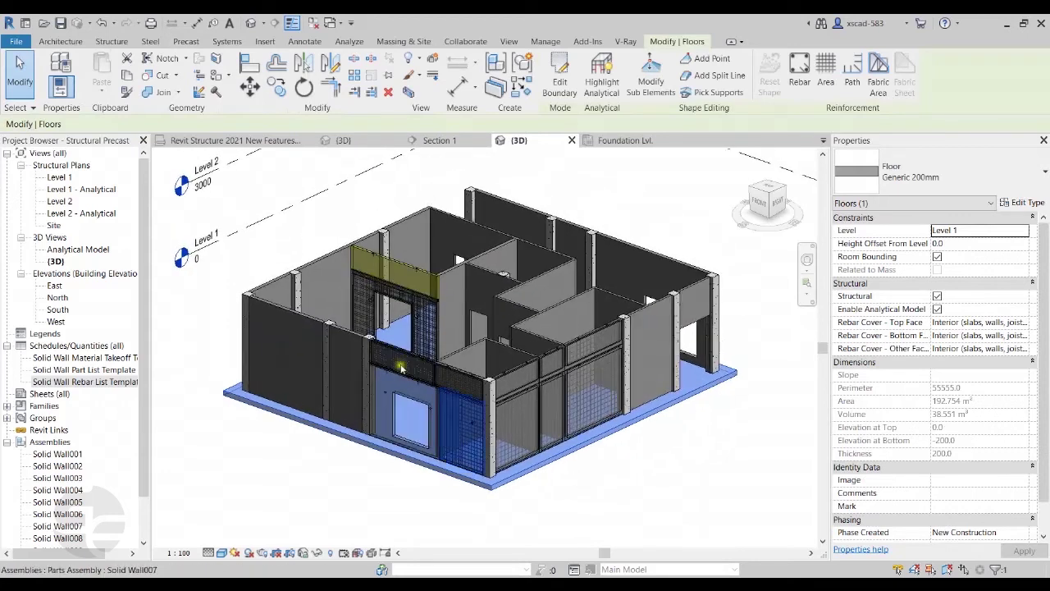
click(185, 41)
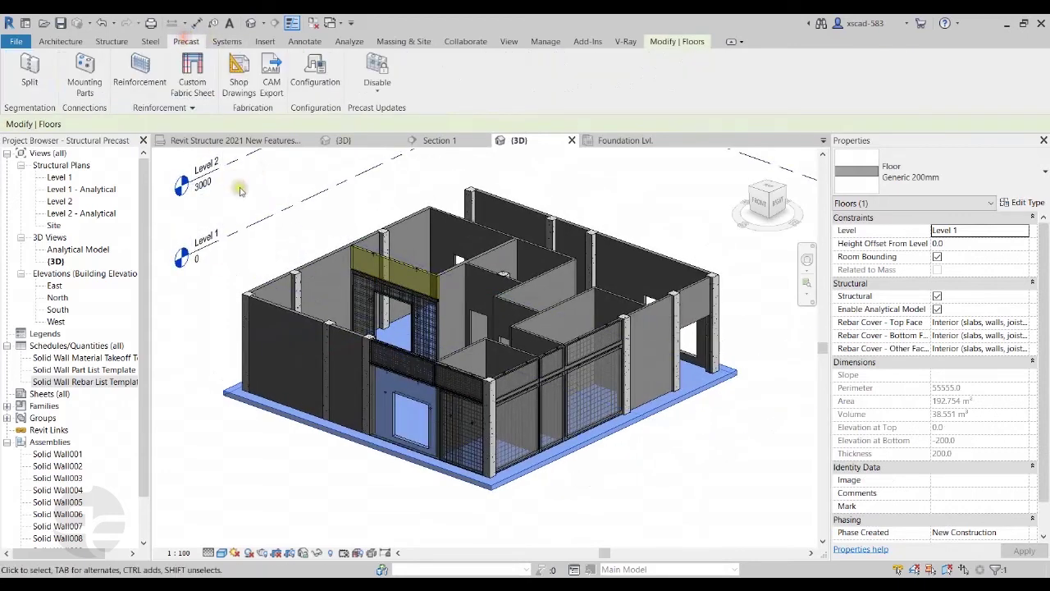
click(34, 75)
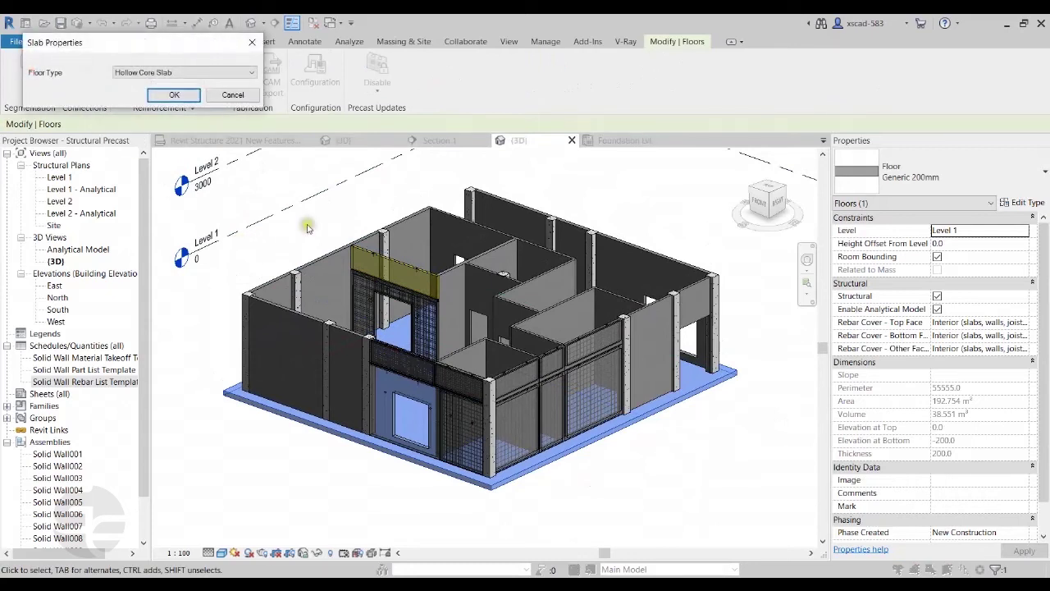
click(136, 71)
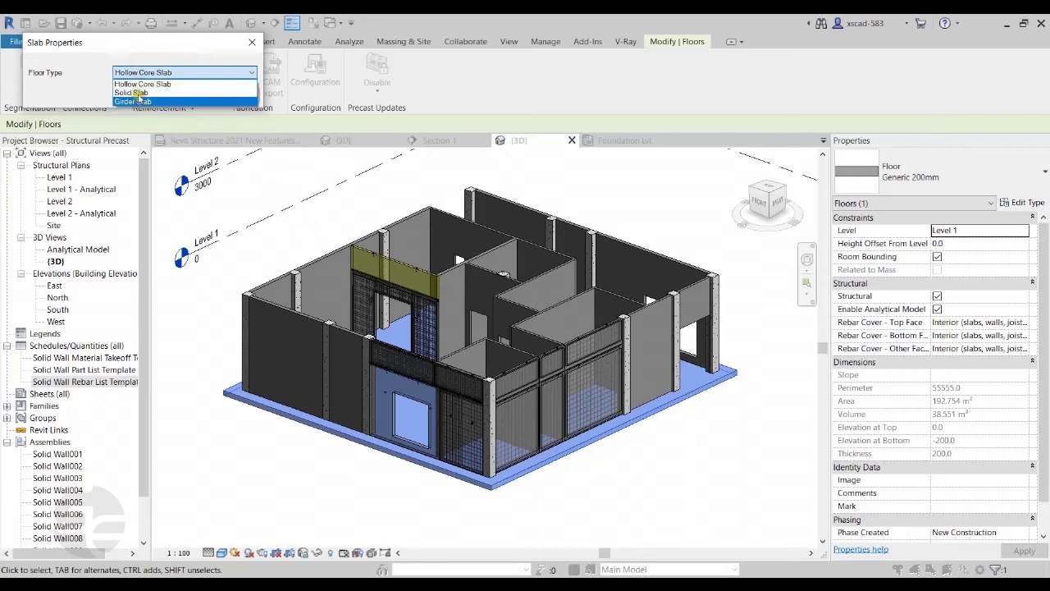
click(148, 43)
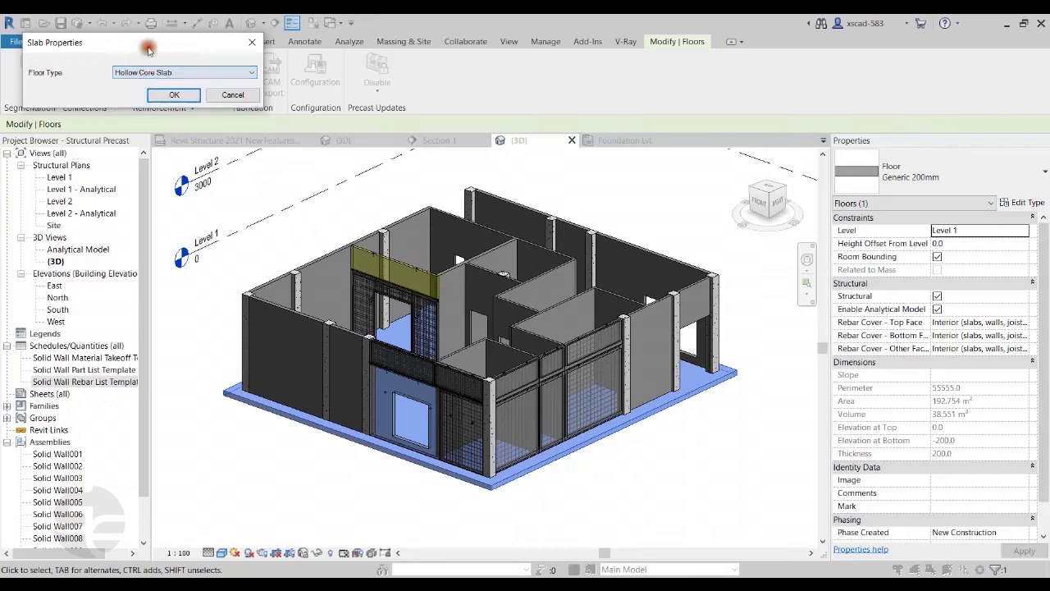
click(176, 94)
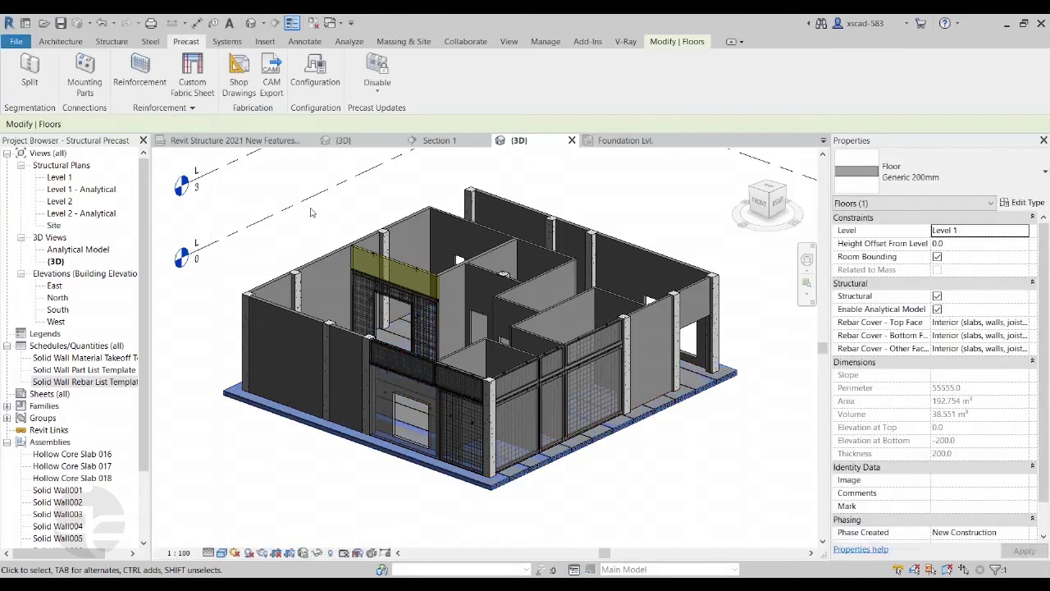
- Hide the original Generic 200mm floor element in the 3D view, leaving the hollow core slab segments shown
scroll(609, 488, up, 8)
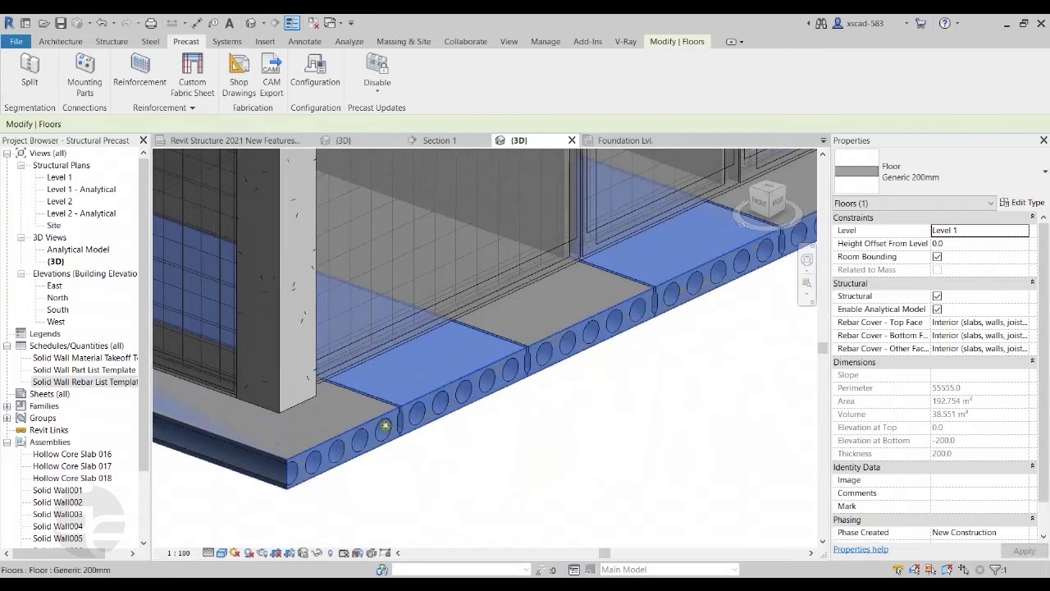
scroll(444, 443, down, 5)
scroll(445, 446, down, 5)
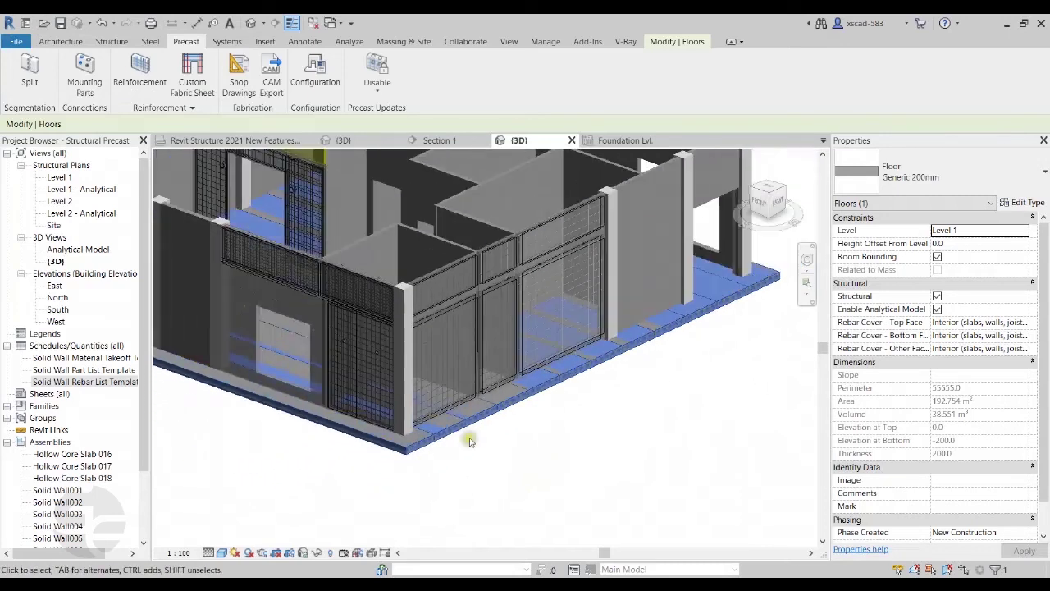
middle_drag(598, 394, 654, 415)
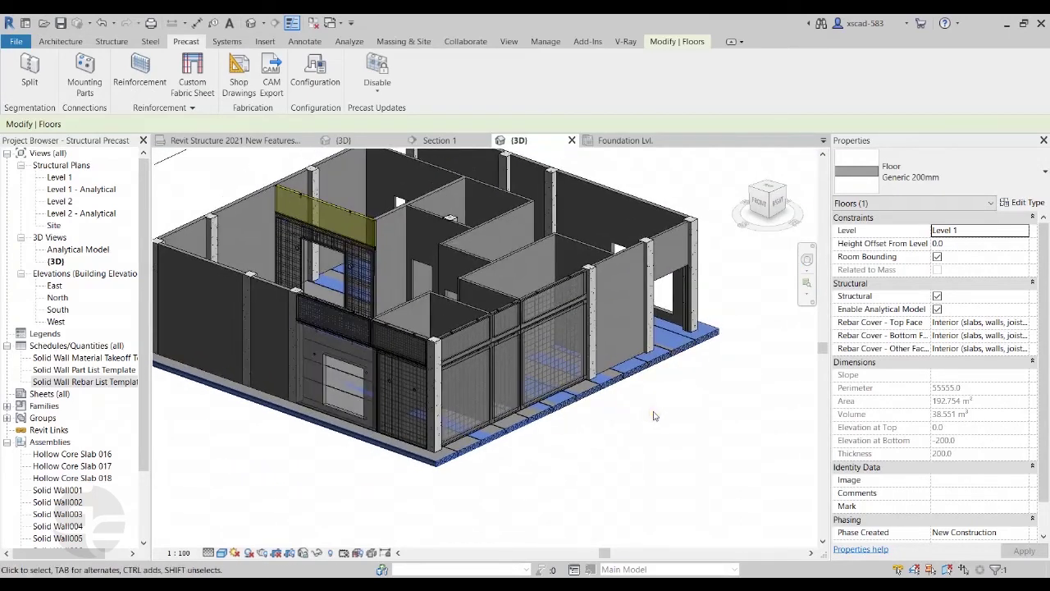
right_click(674, 350)
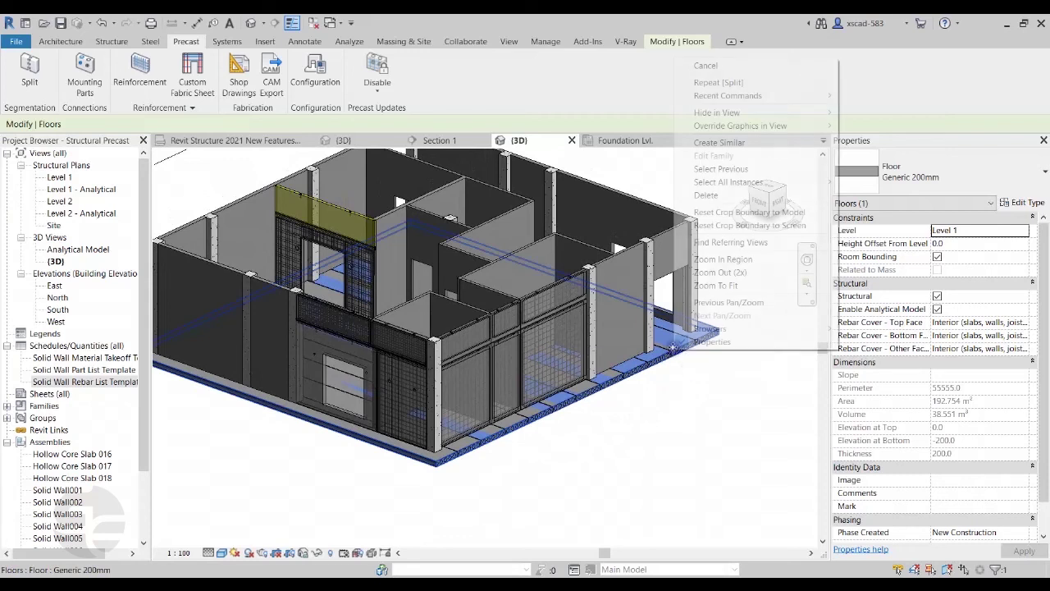
click(664, 396)
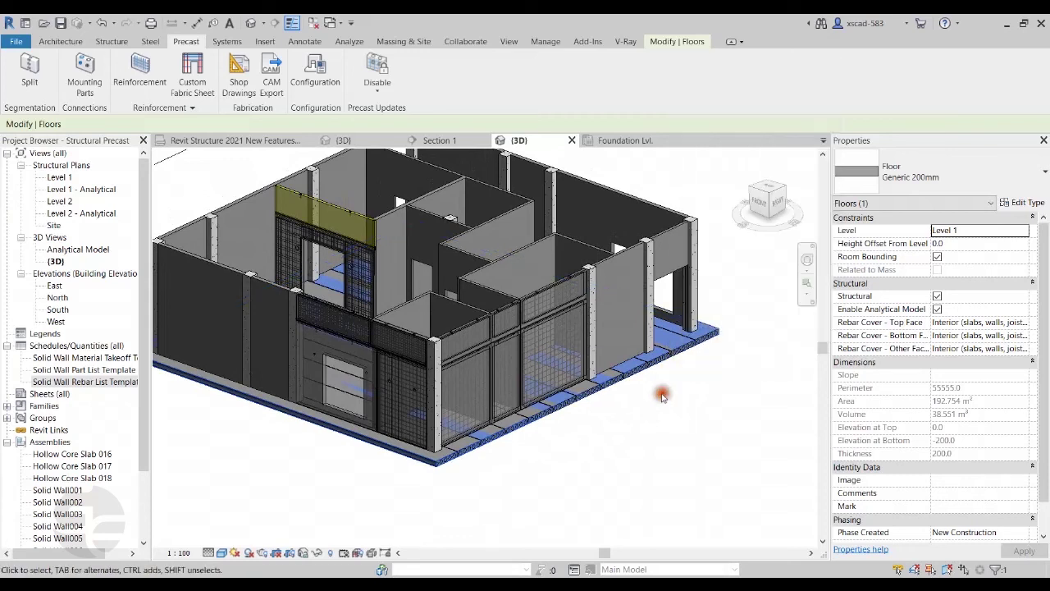
click(665, 374)
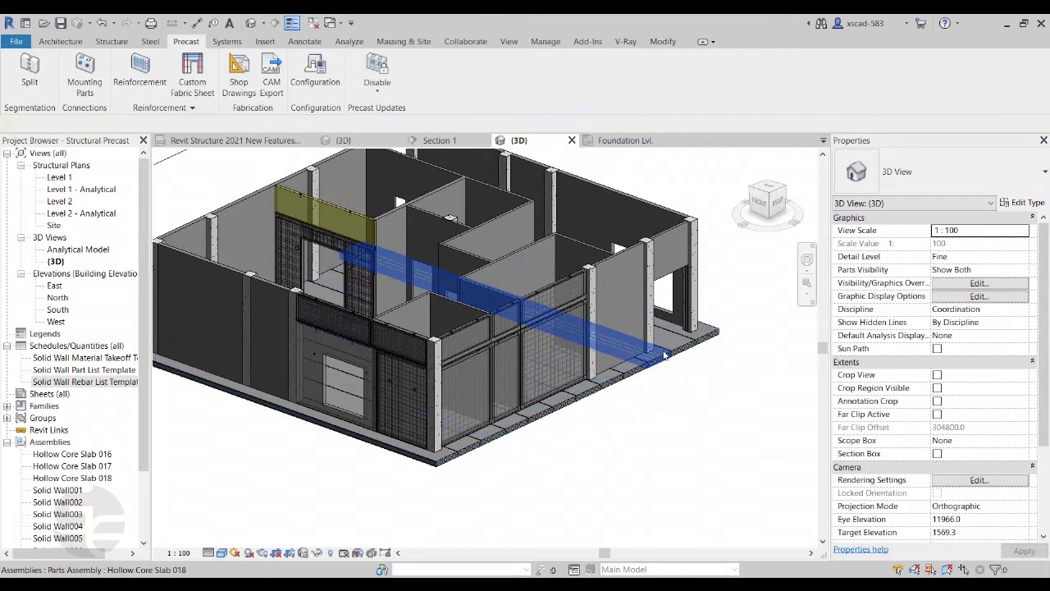
key(Tab)
click(665, 352)
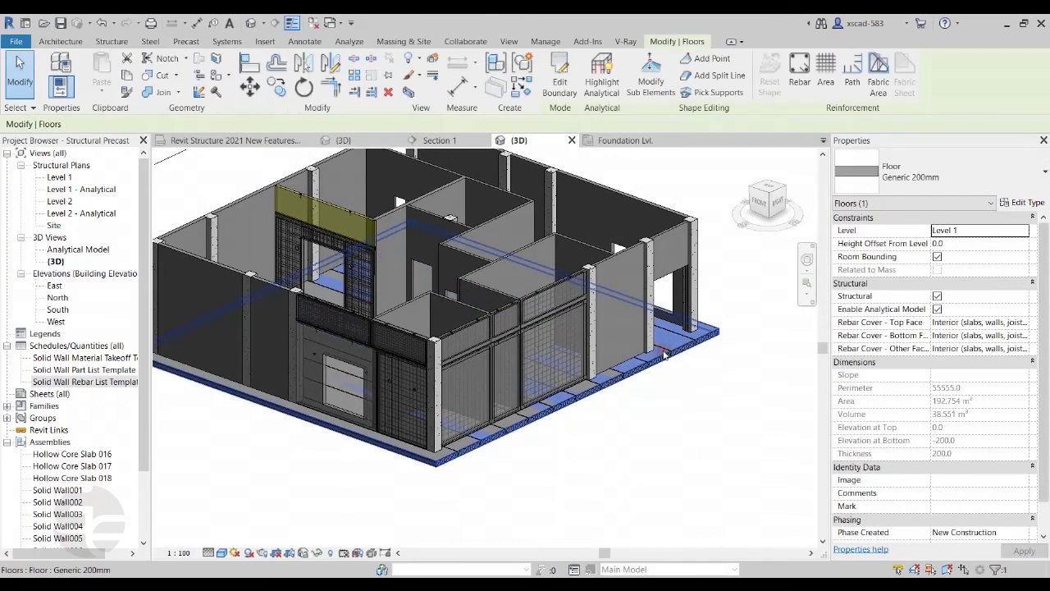
right_click(665, 352)
mouse_move(812, 114)
click(858, 116)
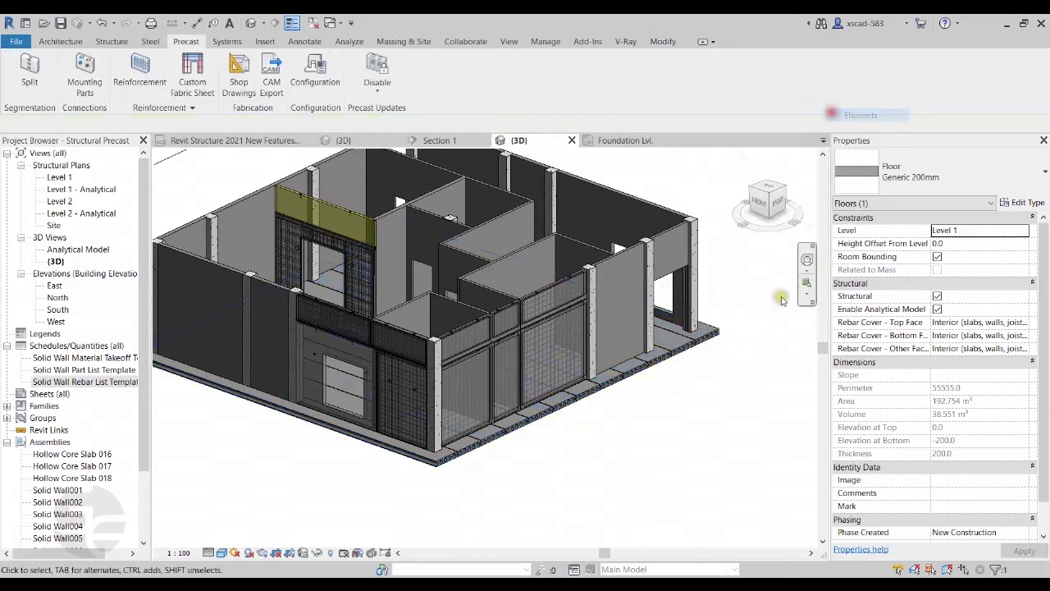
- Examine the hollow core slab segments along the floor edge, and return to the Revit Structure 2021 New Features drafting view
scroll(468, 465, up, 6)
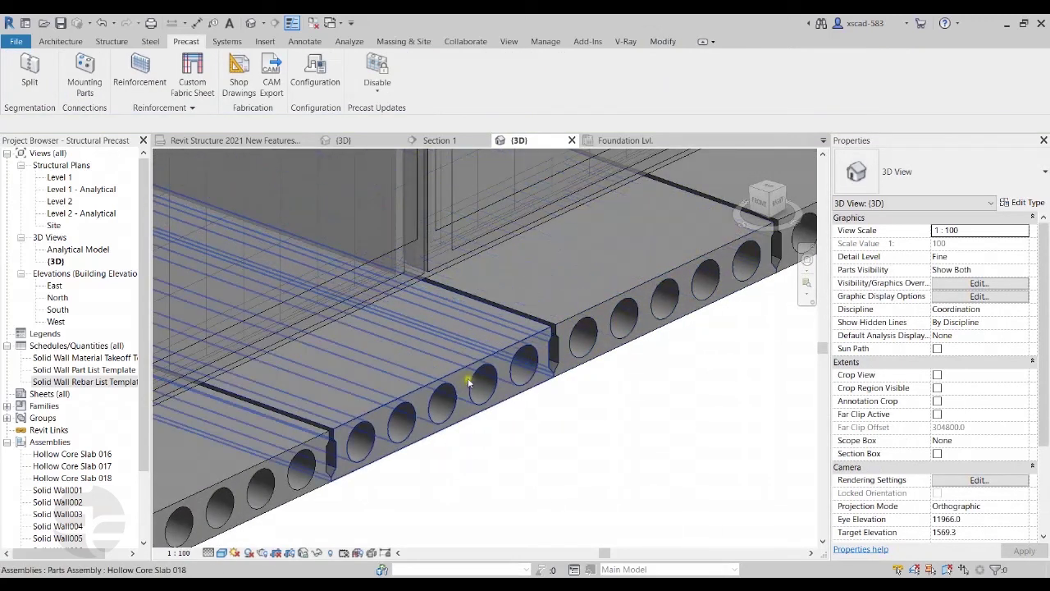
scroll(472, 380, down, 5)
scroll(475, 380, down, 3)
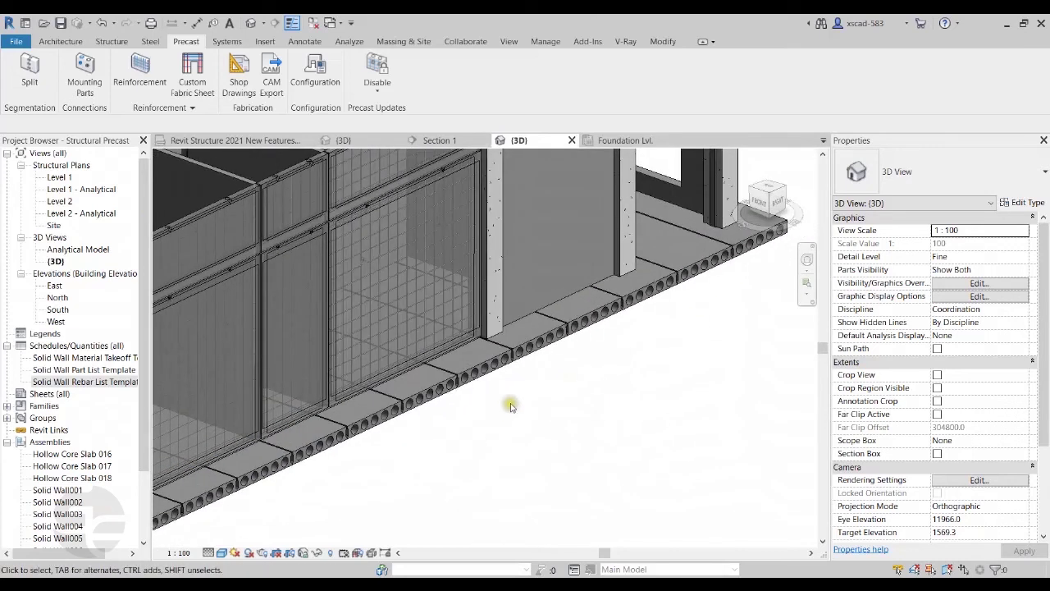
scroll(669, 386, down, 4)
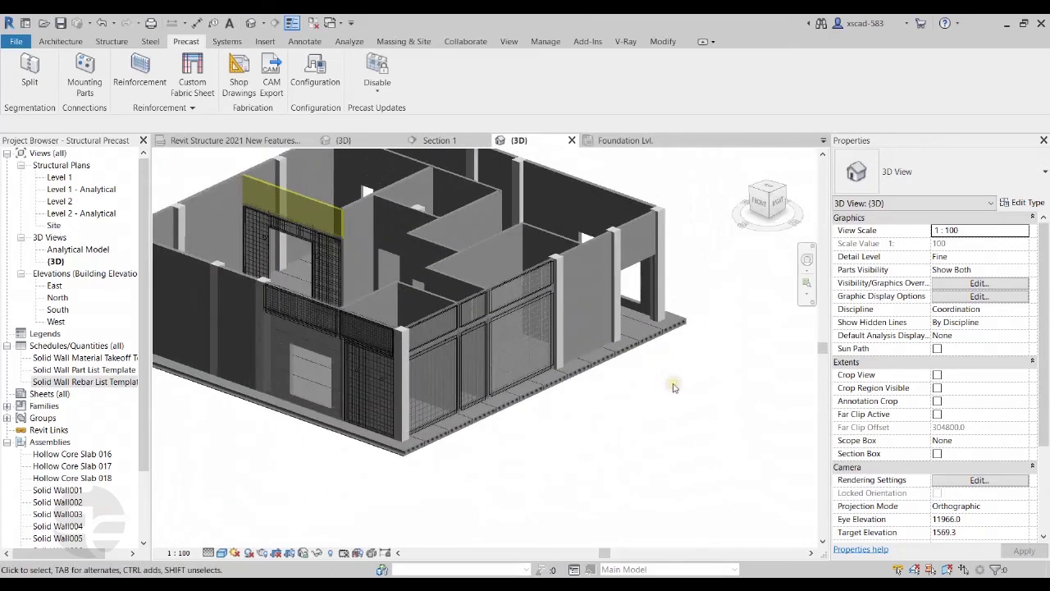
scroll(689, 422, down, 2)
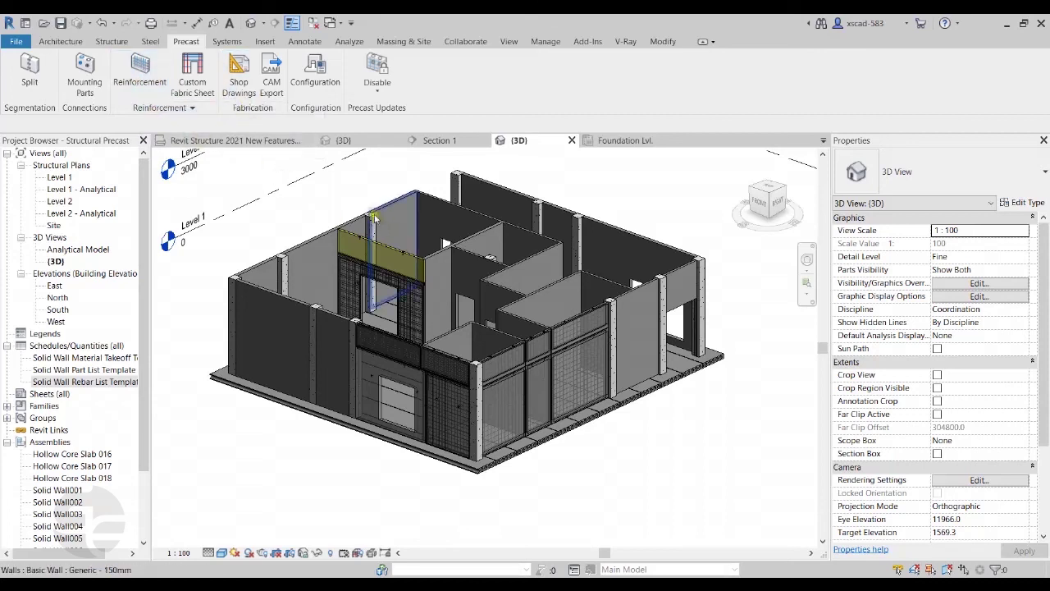
scroll(366, 211, down, 2)
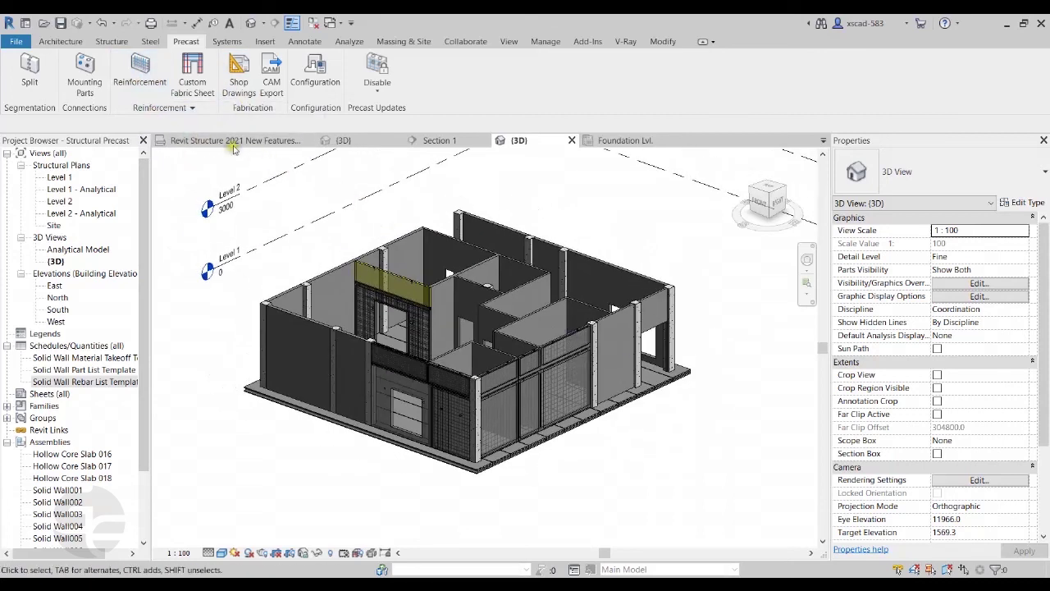
click(221, 141)
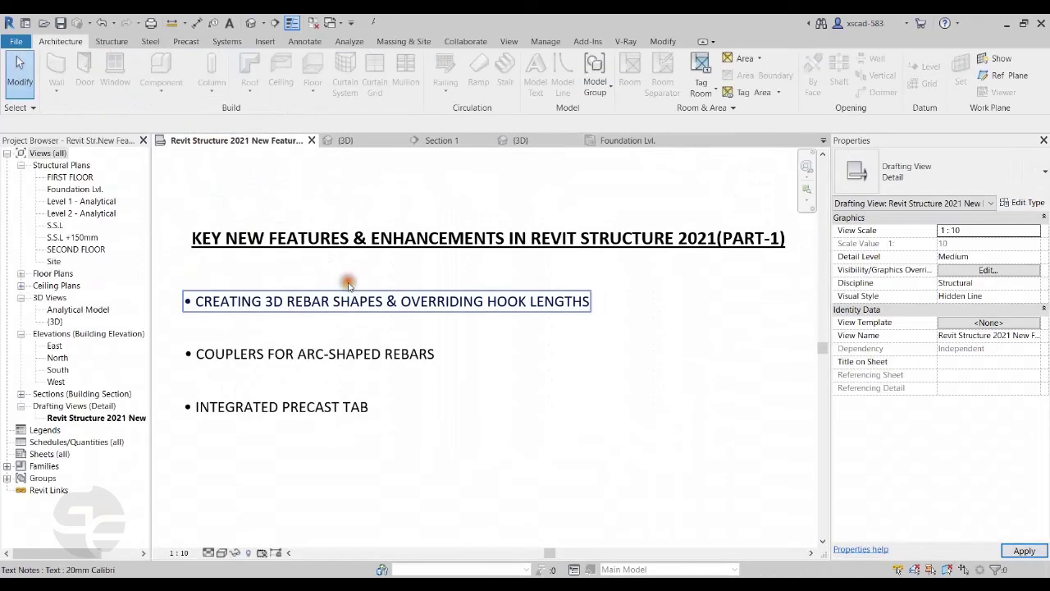